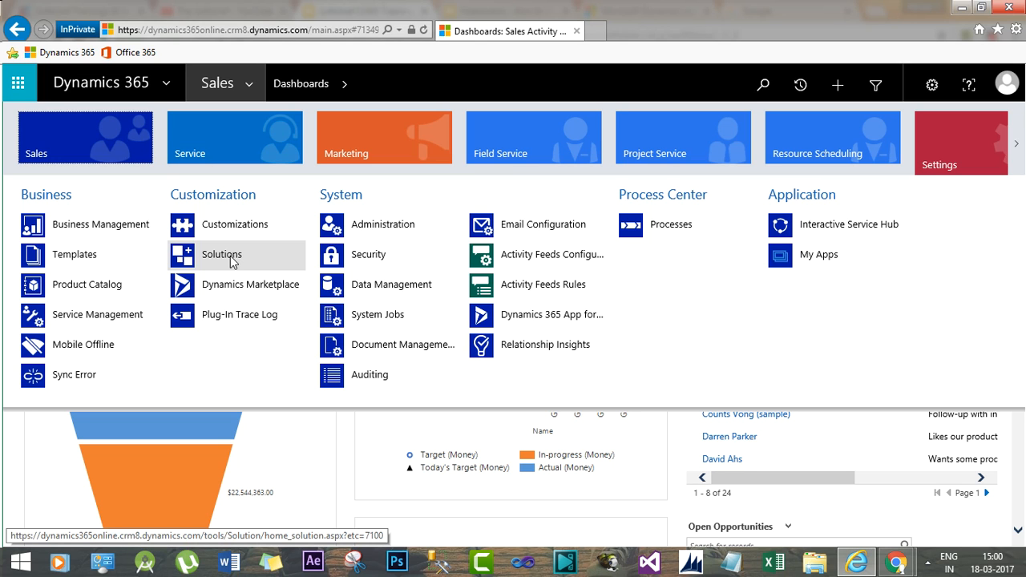
Open First Dialog Solution from the solutions list and show its Processes components.
click(231, 258)
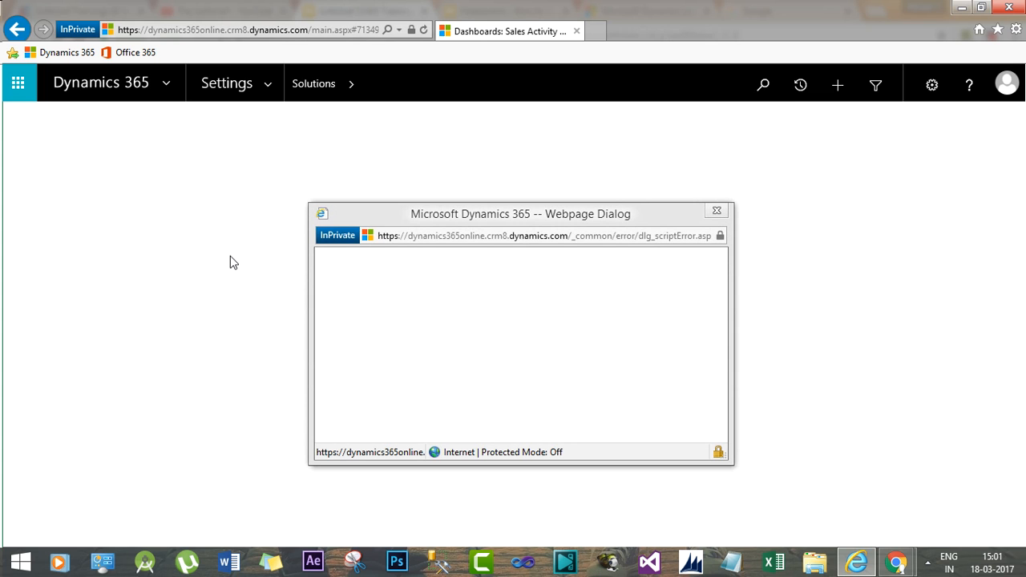
click(716, 212)
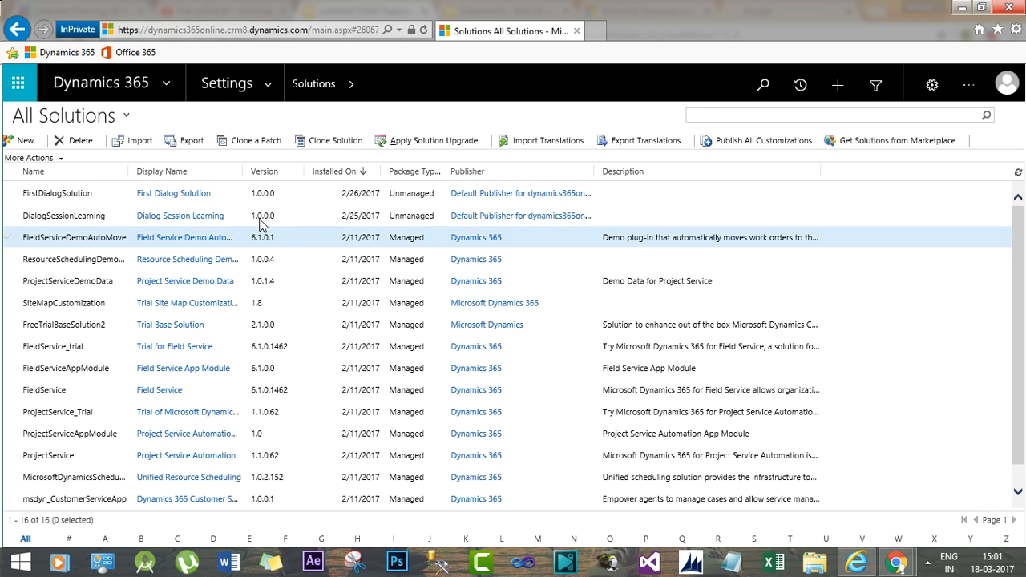
click(167, 195)
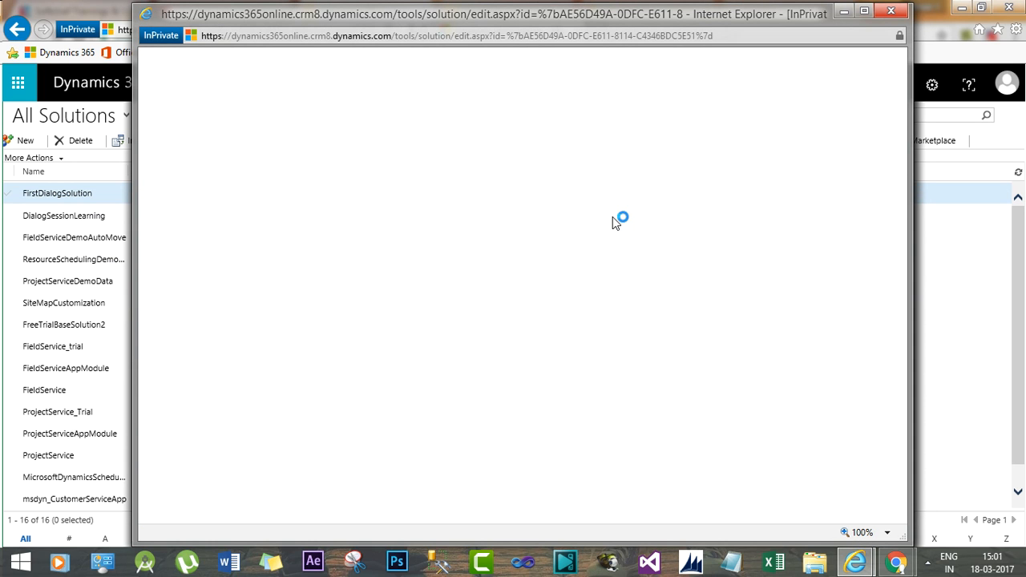
click(862, 12)
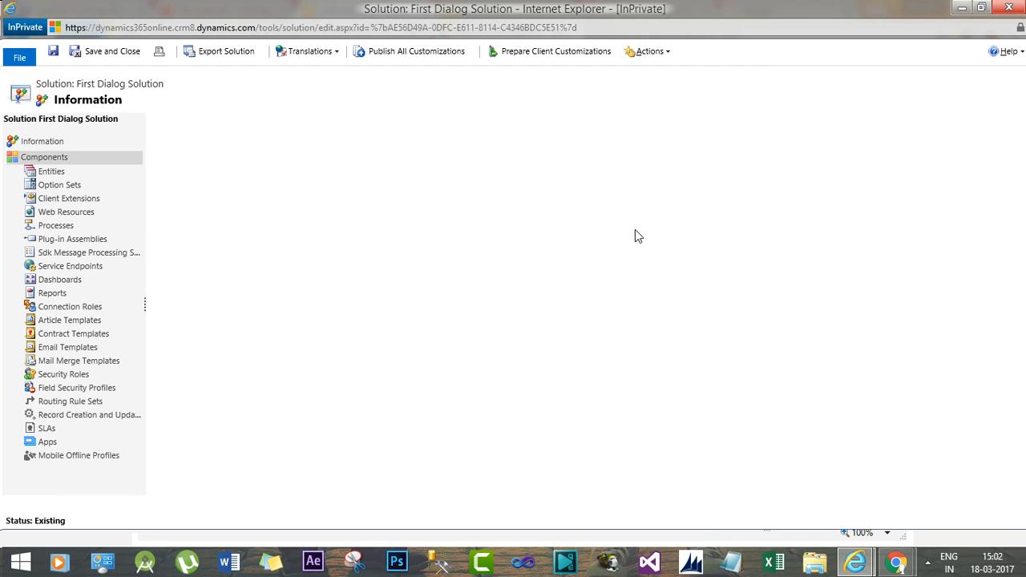
click(56, 228)
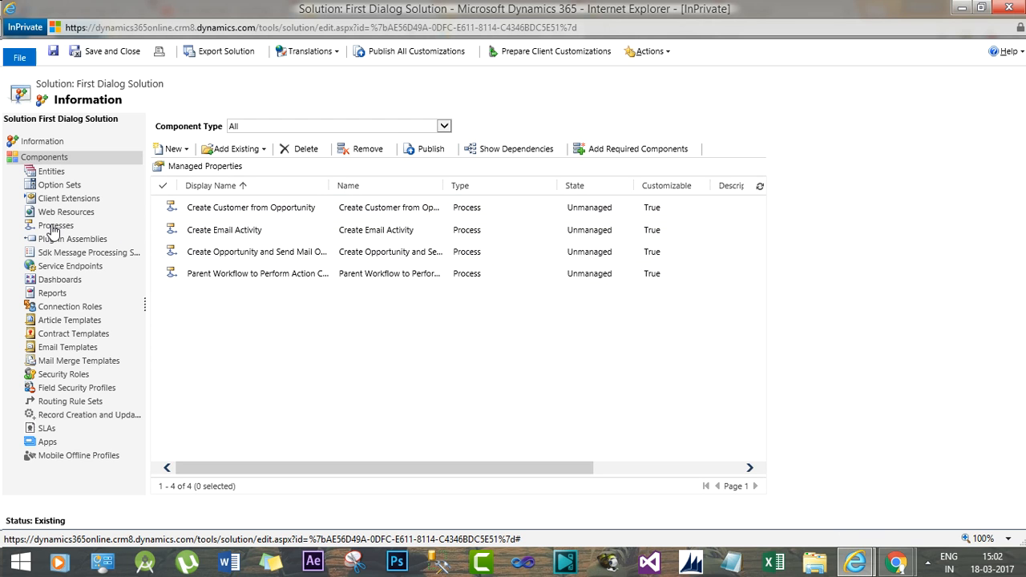
click(53, 229)
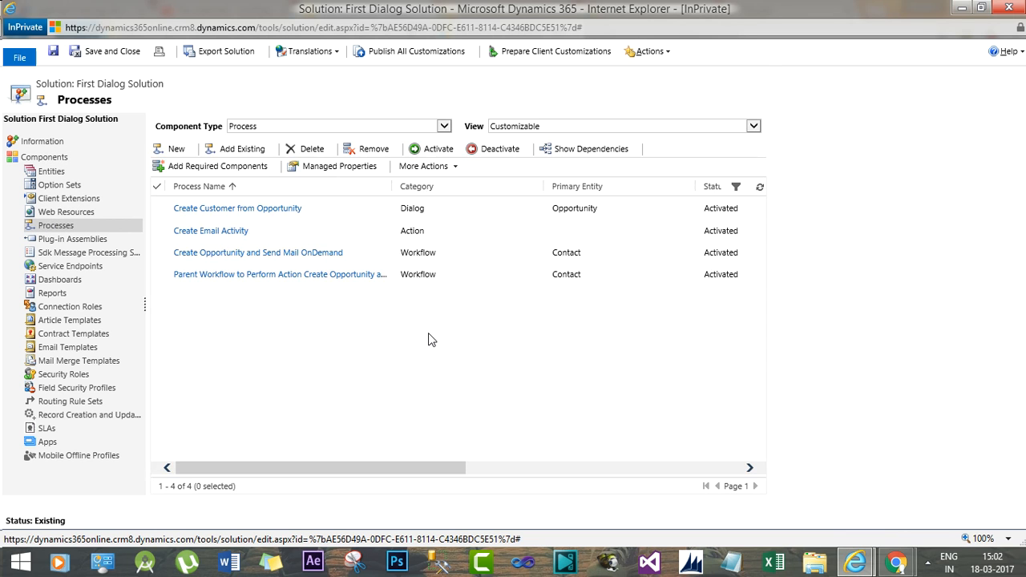
Start a new process named Order Placement Process with the category Business Process Flow.
click(174, 151)
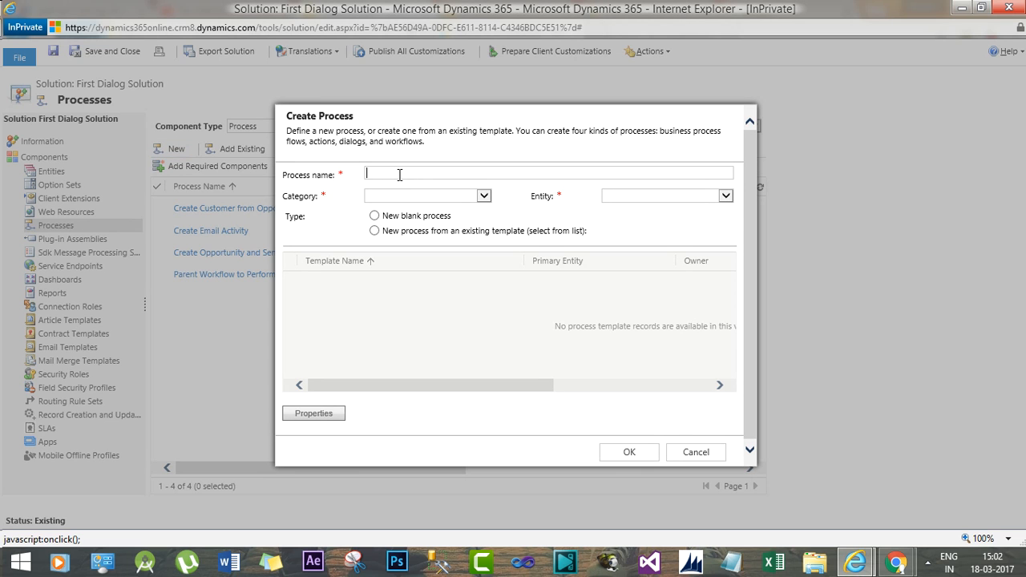
text(Ord)
text(er Price)
text(ment Proce)
text(ss)
click(484, 196)
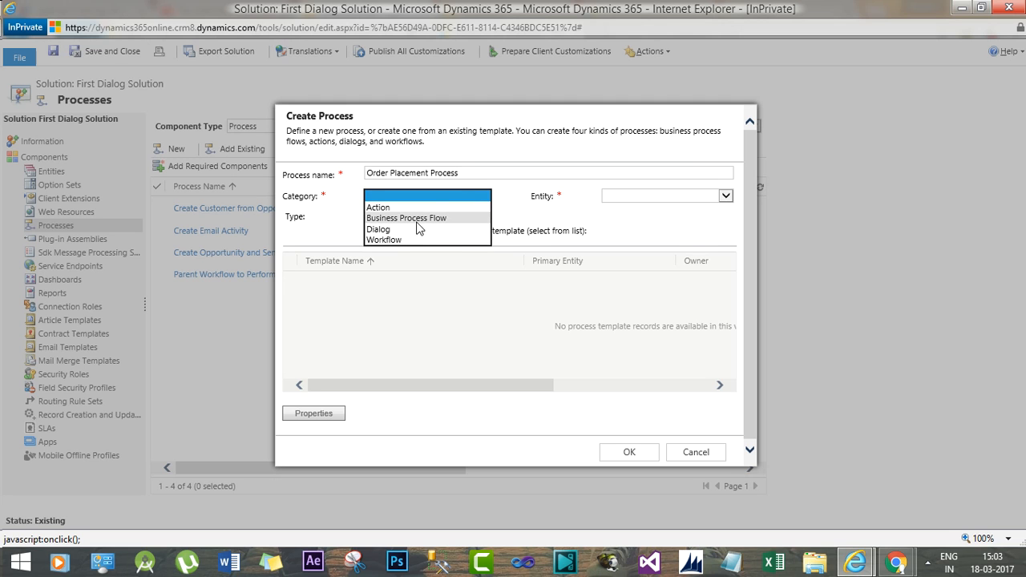
click(418, 220)
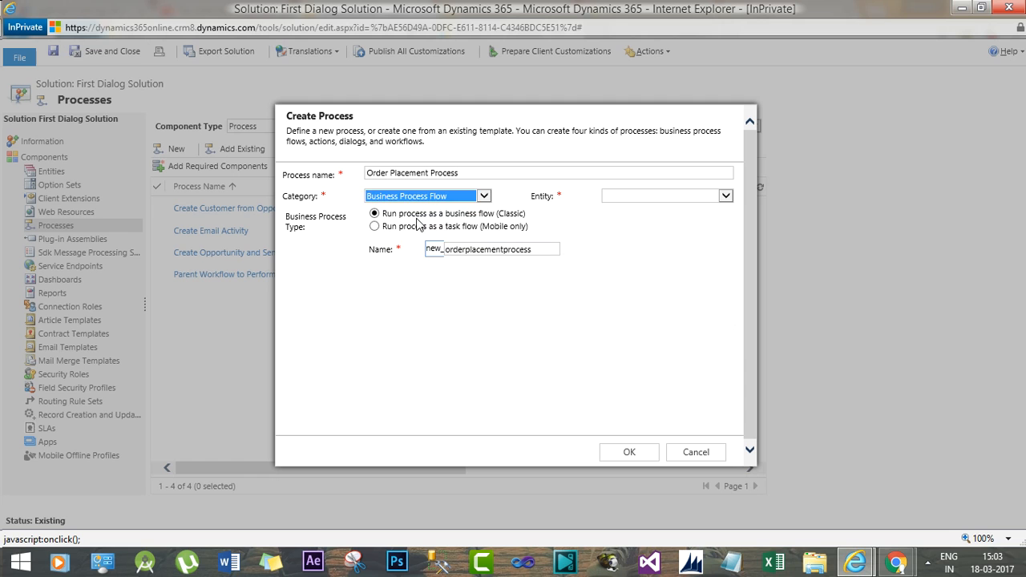
click(516, 188)
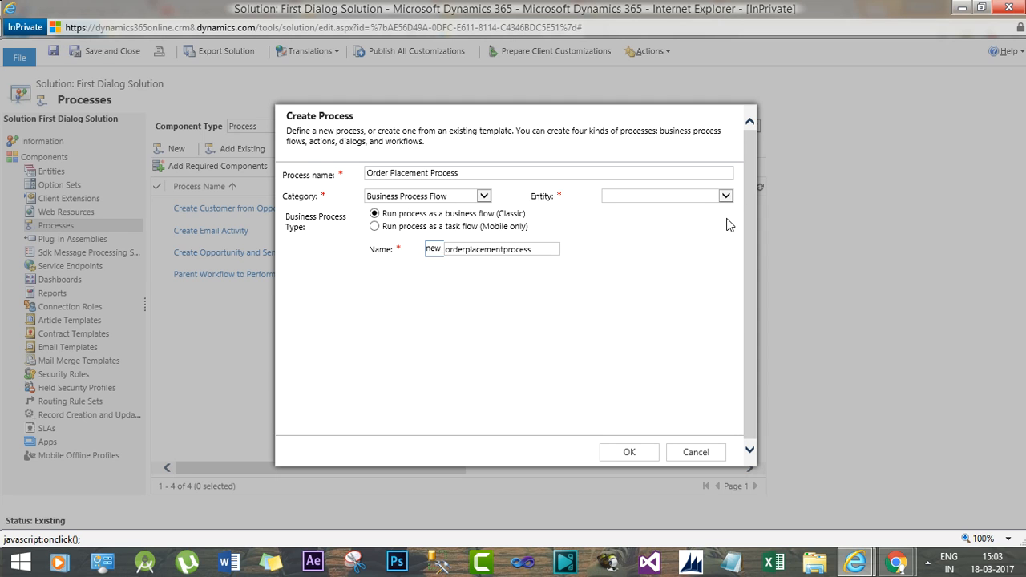
click(484, 195)
click(481, 197)
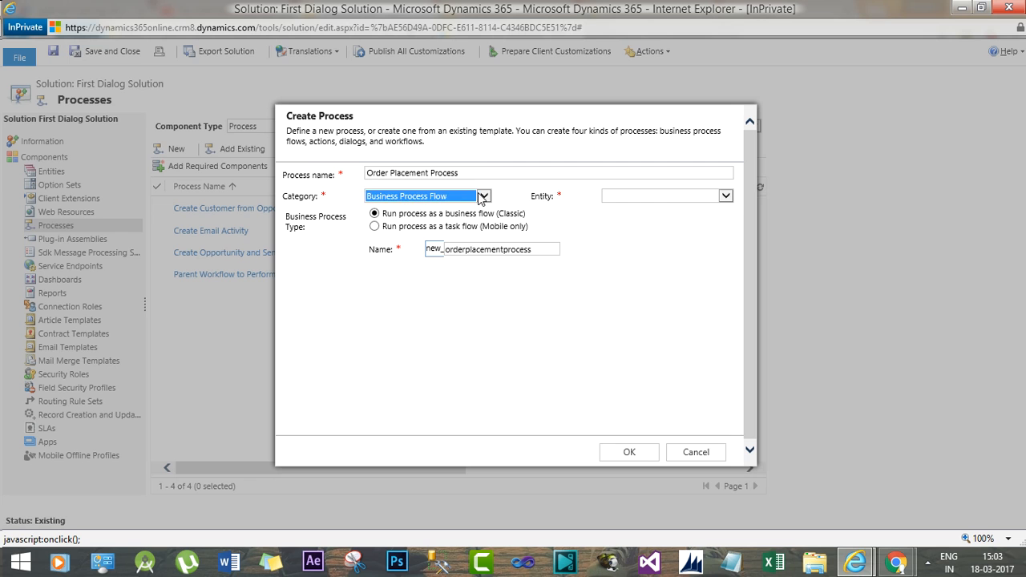
Set the new process's entity to Order.
click(673, 196)
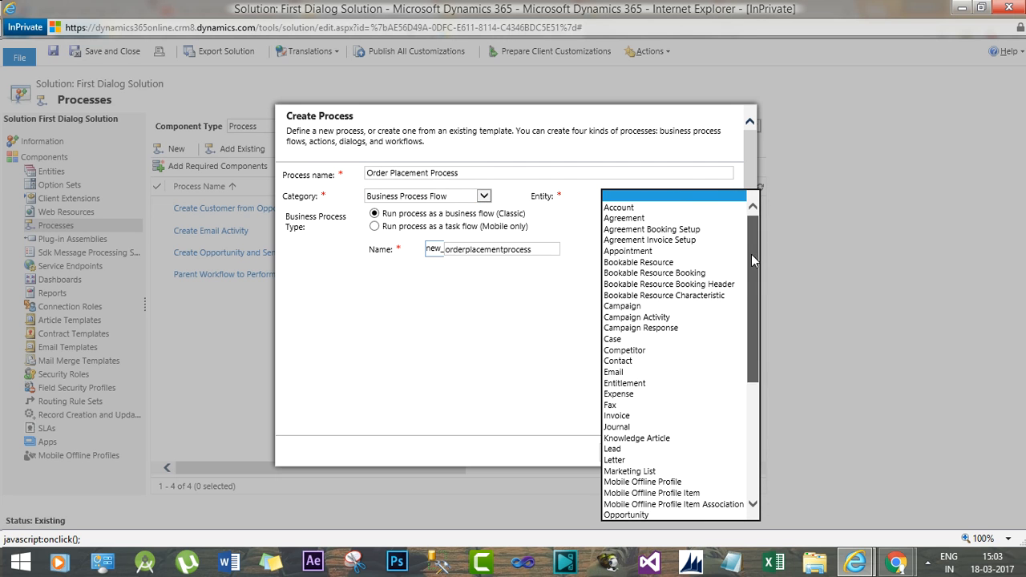
drag(751, 254, 754, 377)
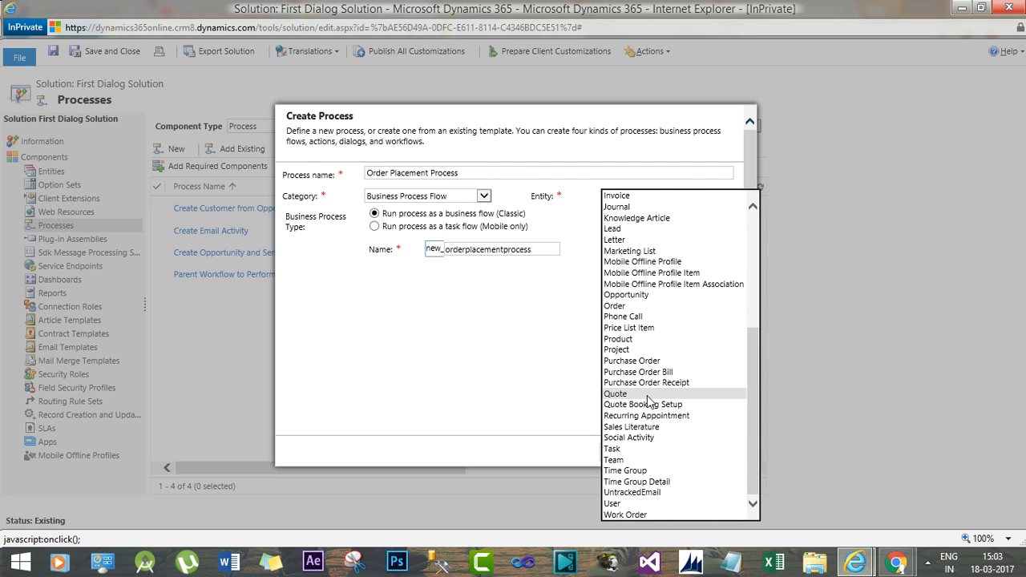
click(644, 306)
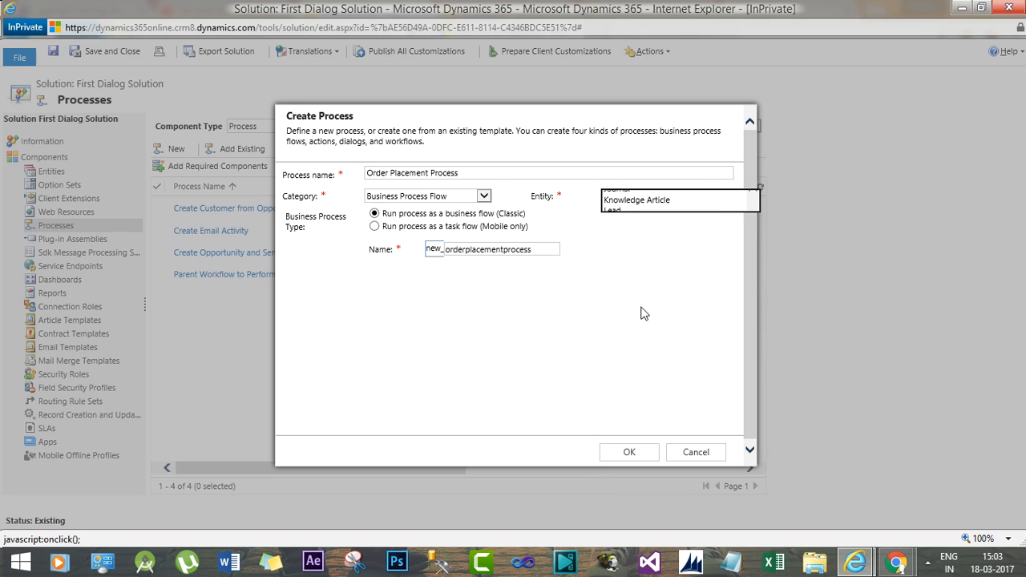
click(478, 249)
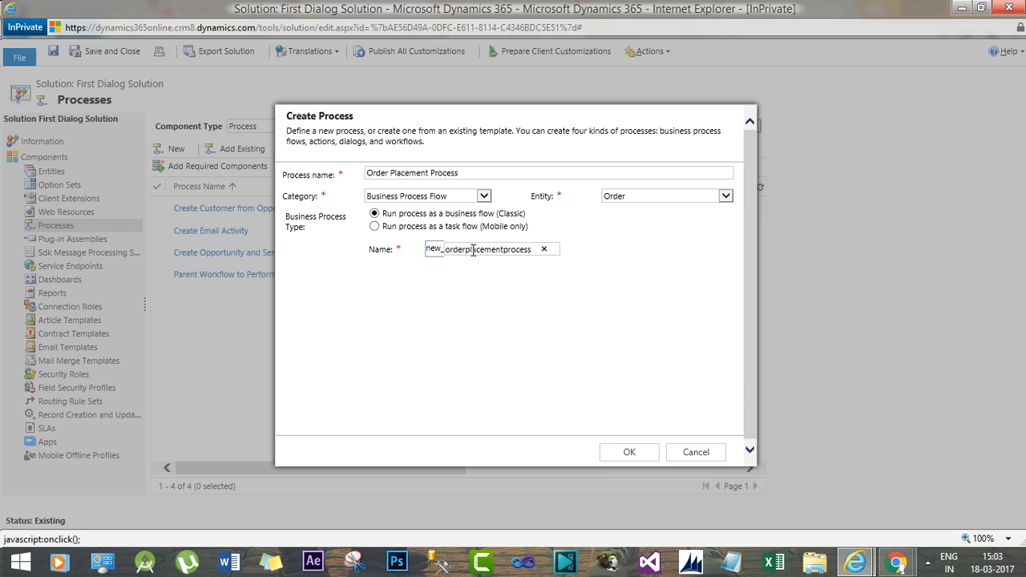
drag(472, 249, 521, 254)
click(519, 250)
drag(457, 249, 508, 254)
click(507, 253)
double_click(505, 249)
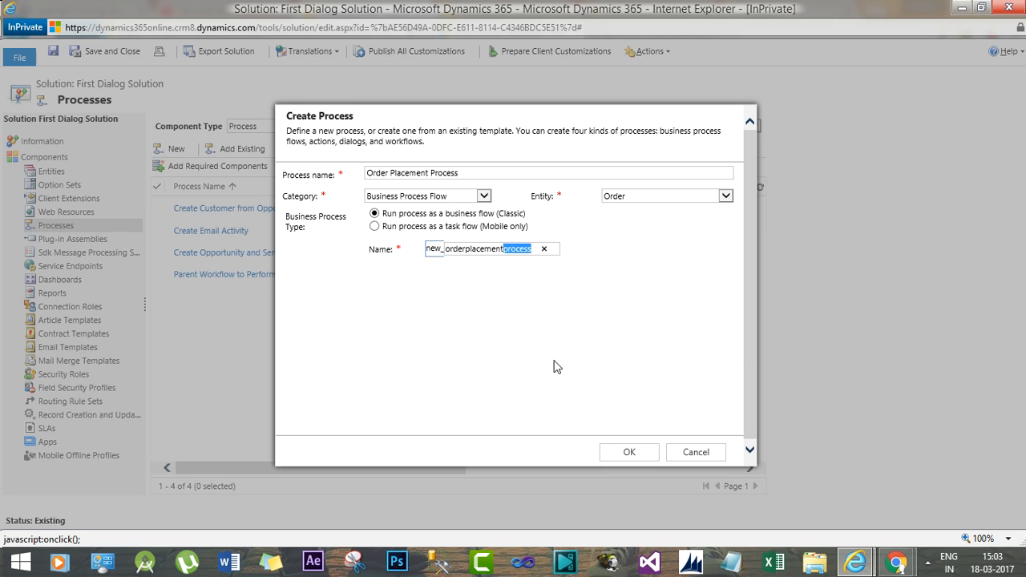
click(545, 322)
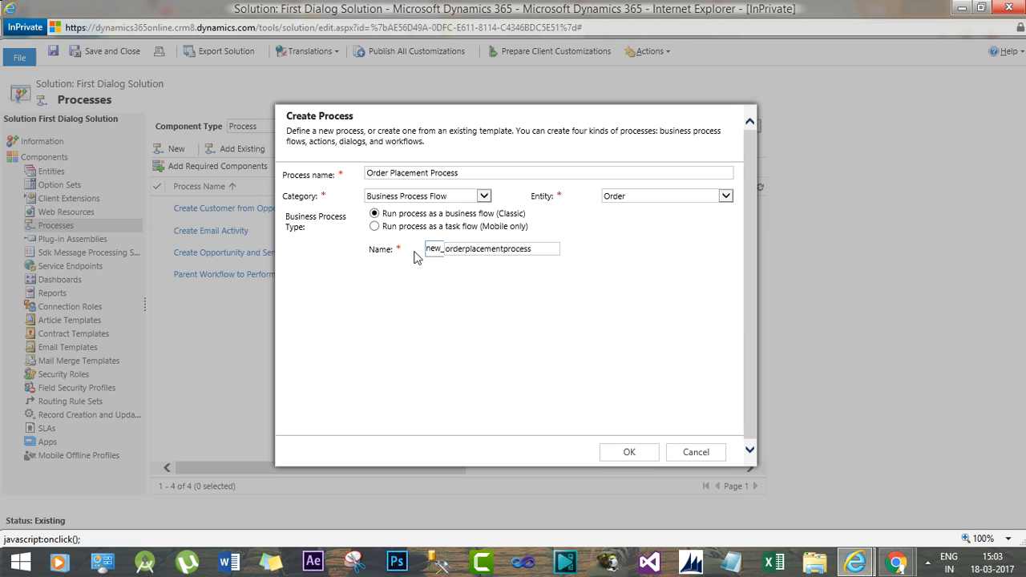
Create the process, and give its first stage the display name Identify and the category Identify.
click(629, 453)
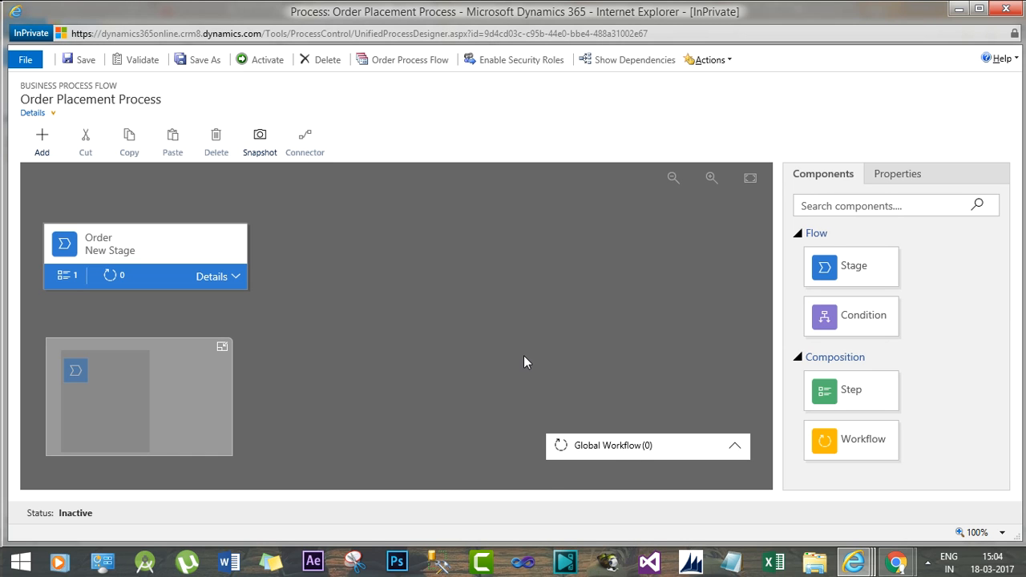
click(161, 244)
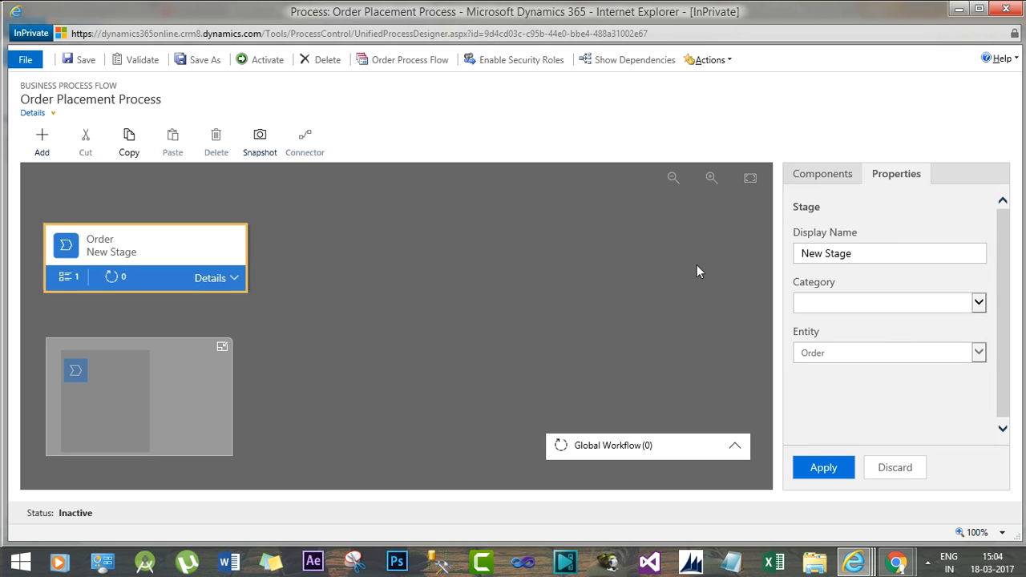
drag(864, 253, 784, 258)
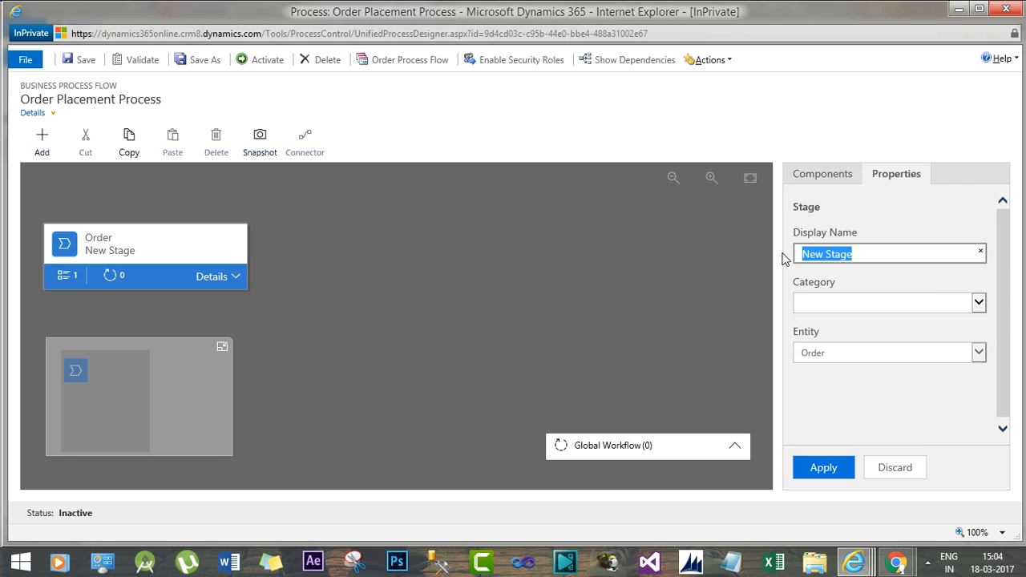
text(Identi)
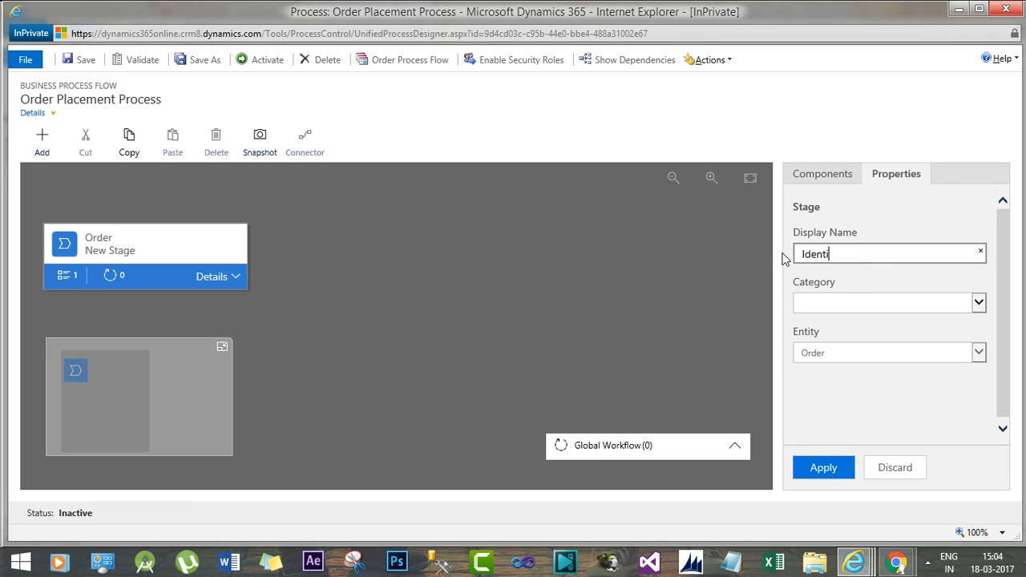
text(fy)
click(861, 291)
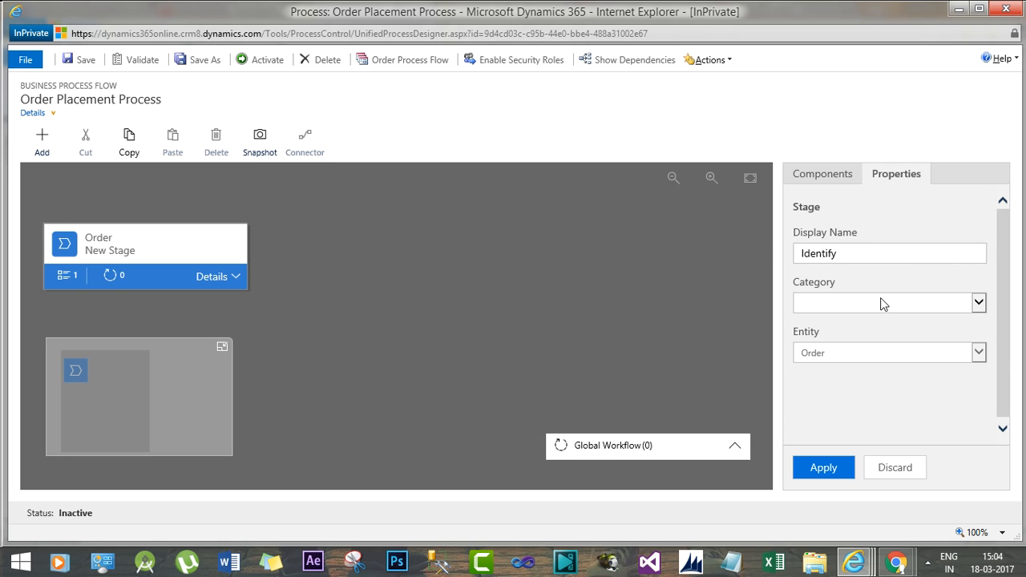
click(865, 304)
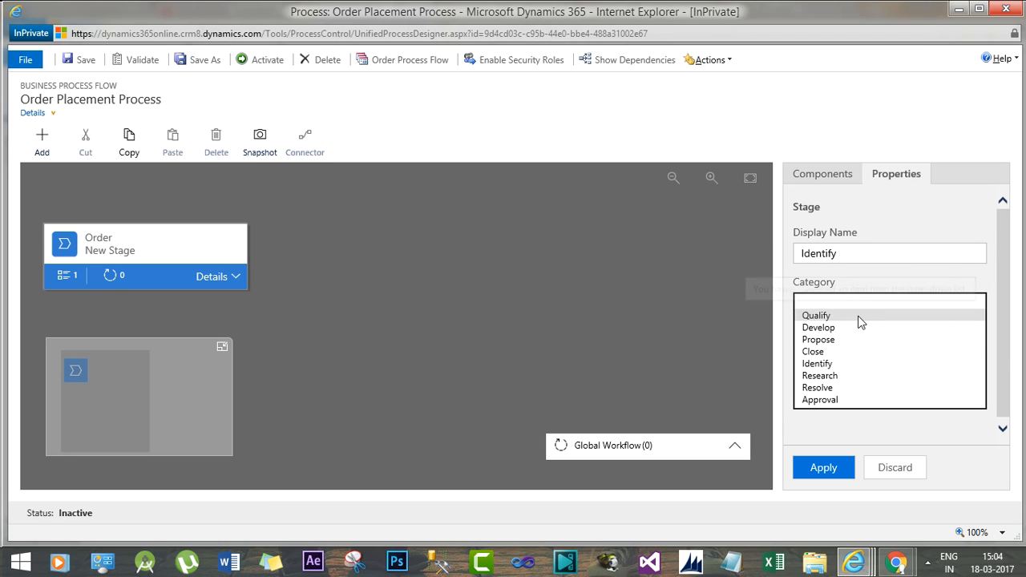
click(844, 365)
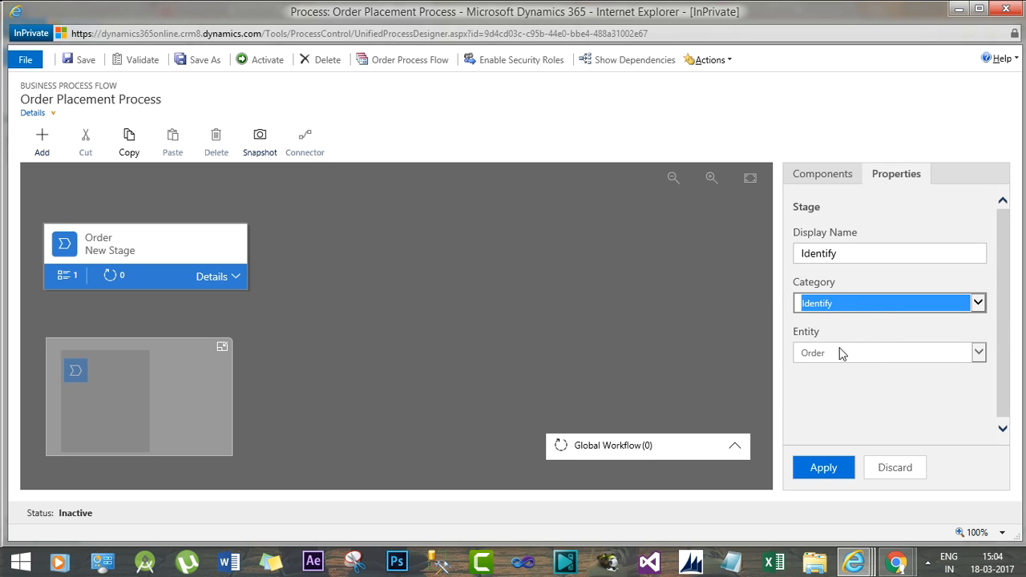
click(819, 469)
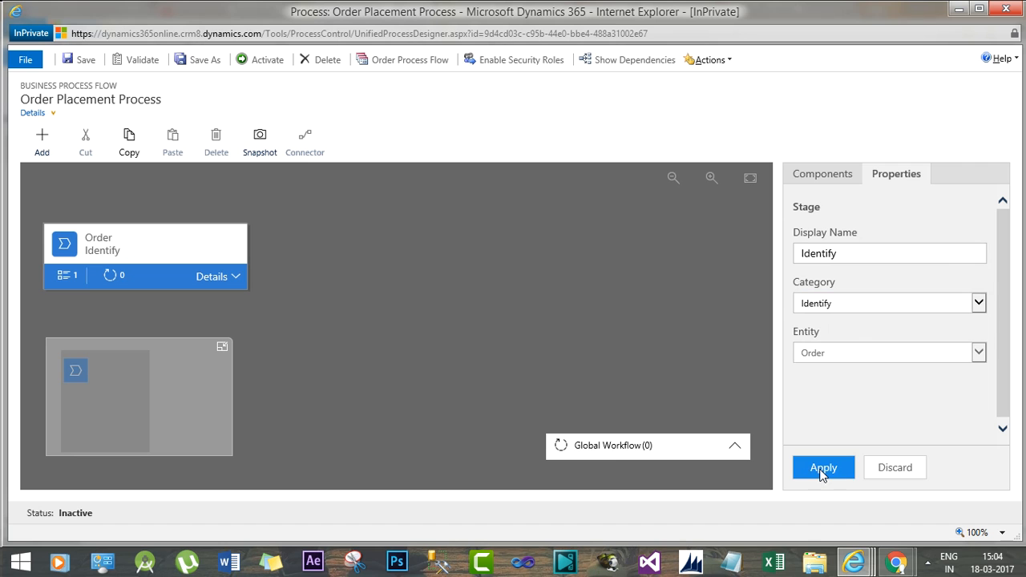
Enter Is Customer Existing as the display name of the first step in the Identify stage.
click(234, 277)
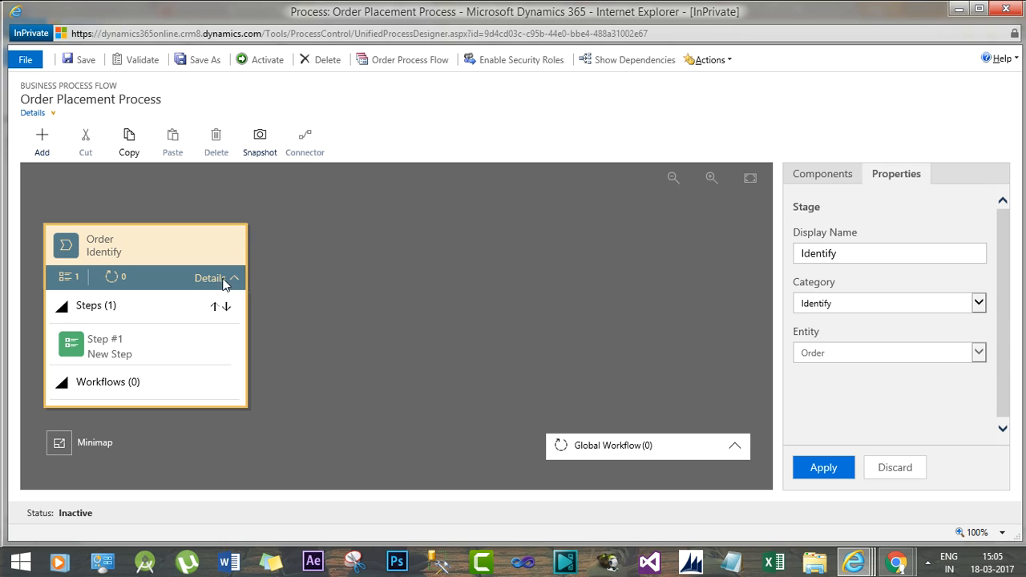
click(104, 348)
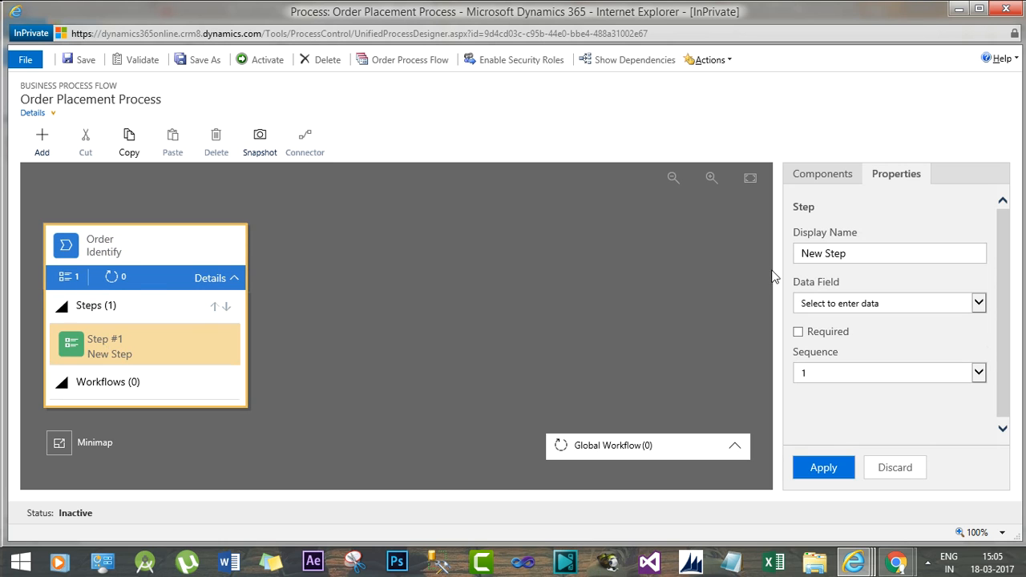
drag(861, 257, 798, 260)
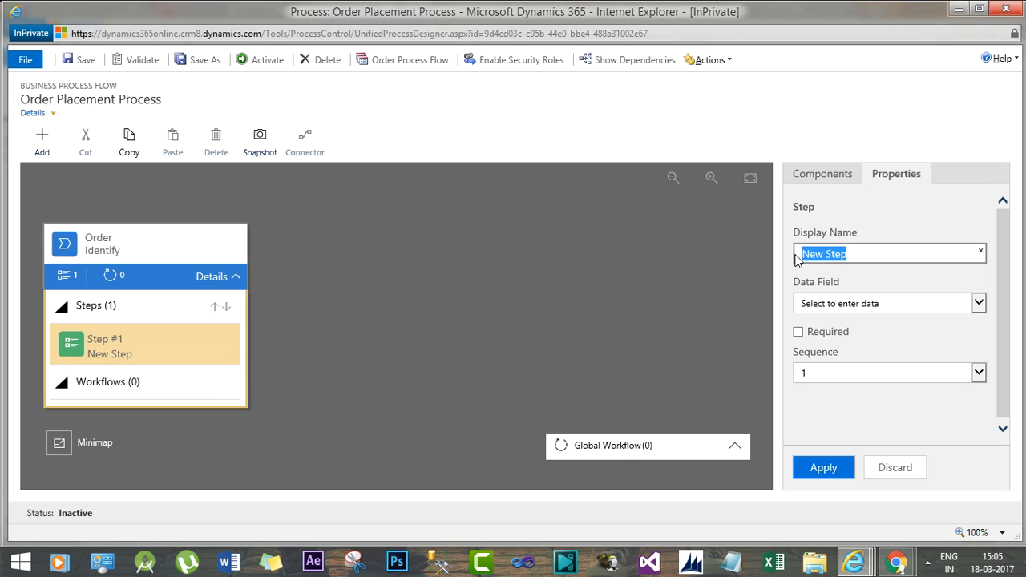
text(Is Cu)
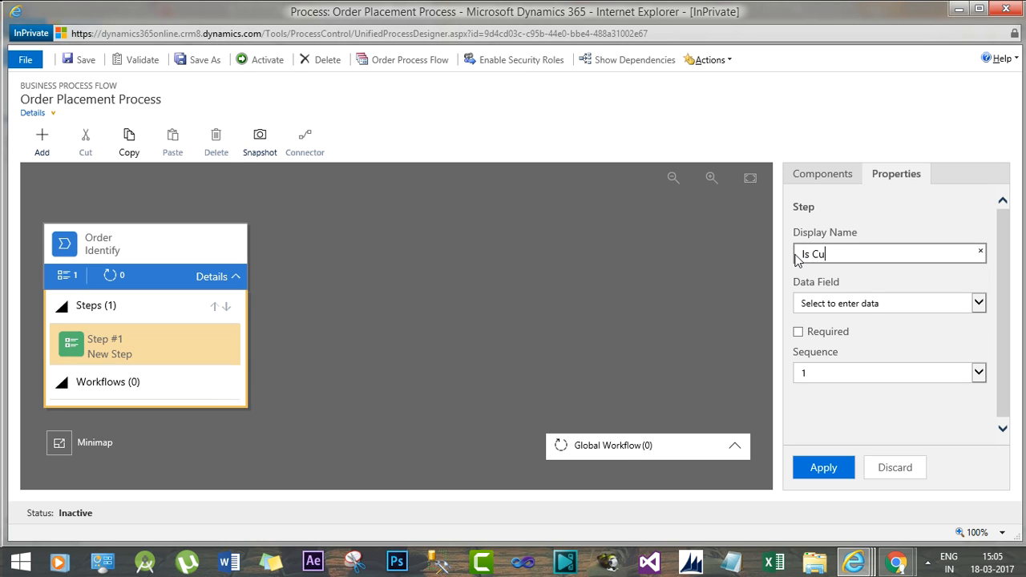
text(stomer Existing)
Set the step's data field to Is Existing Customer, make it required and apply the step's properties.
click(965, 305)
key(i)
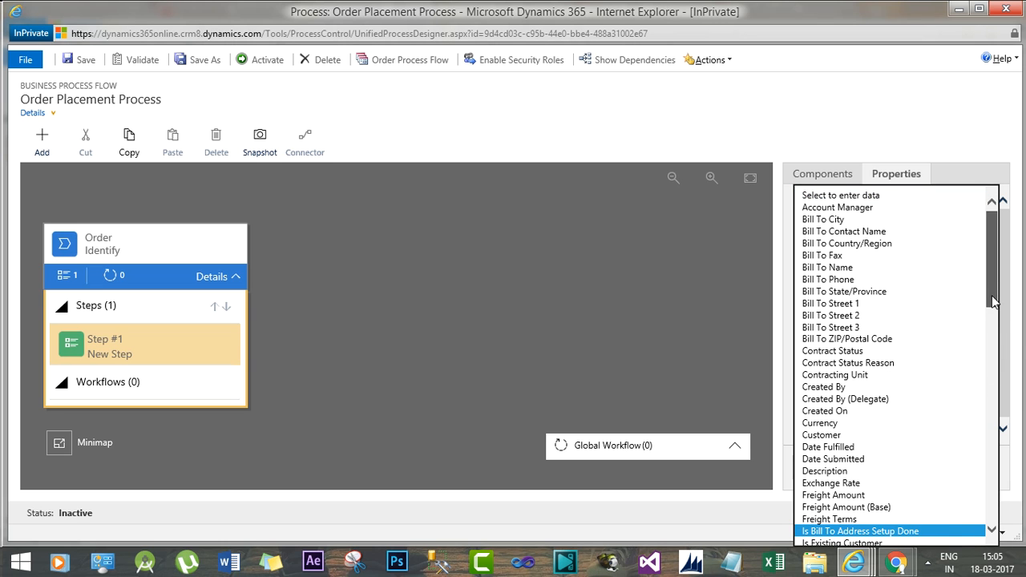
drag(994, 300, 994, 325)
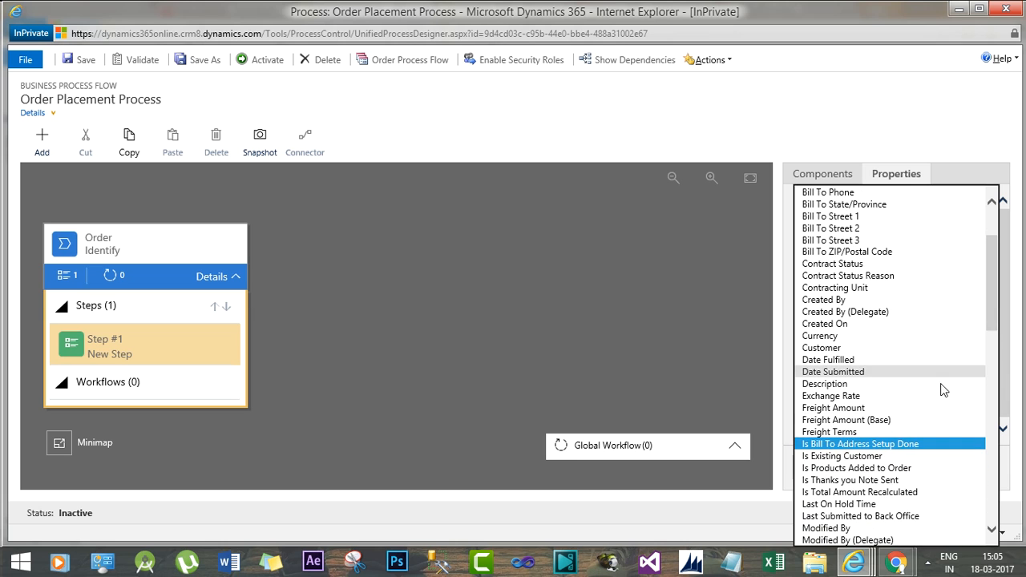
click(865, 456)
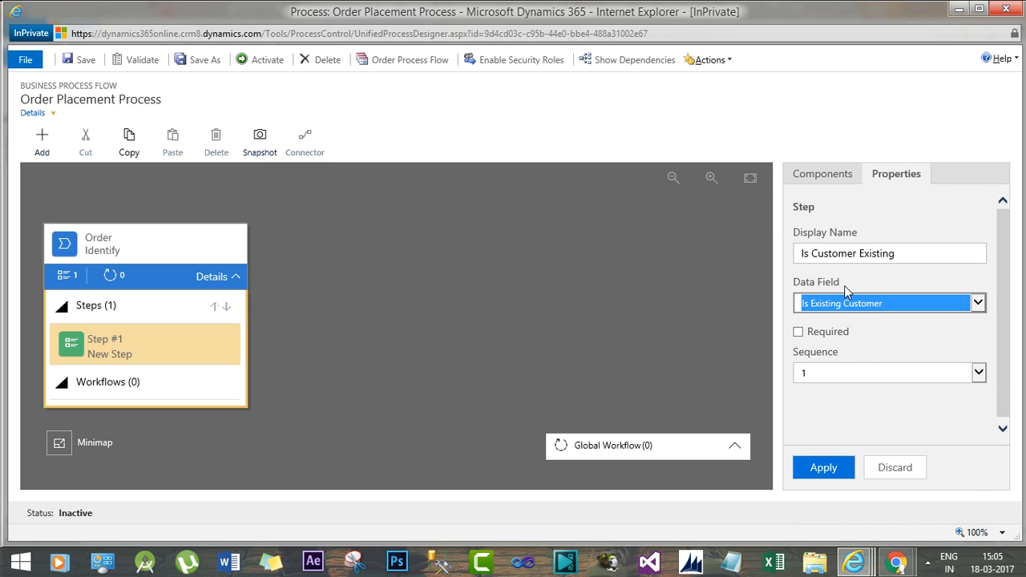
click(798, 332)
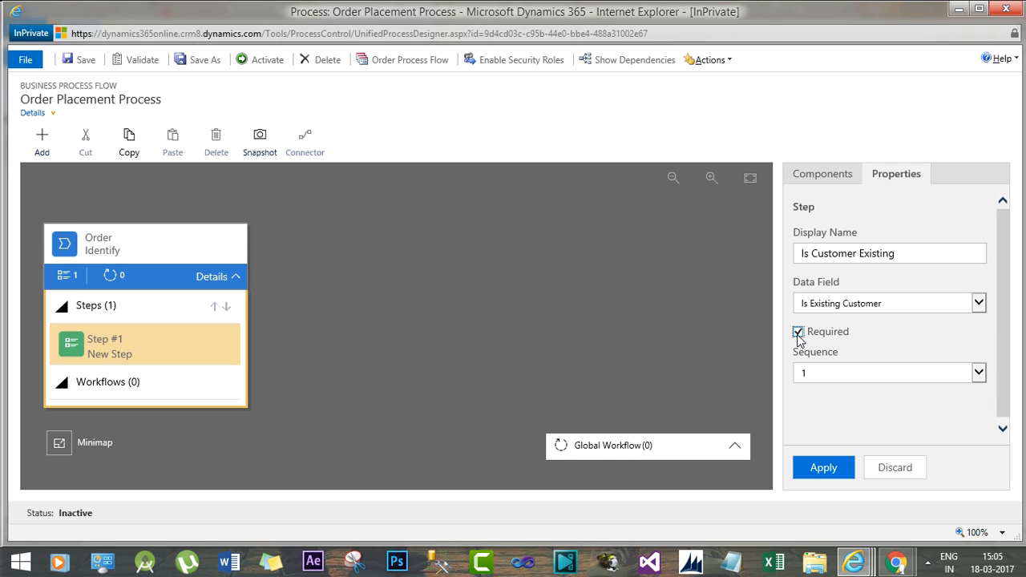
click(823, 468)
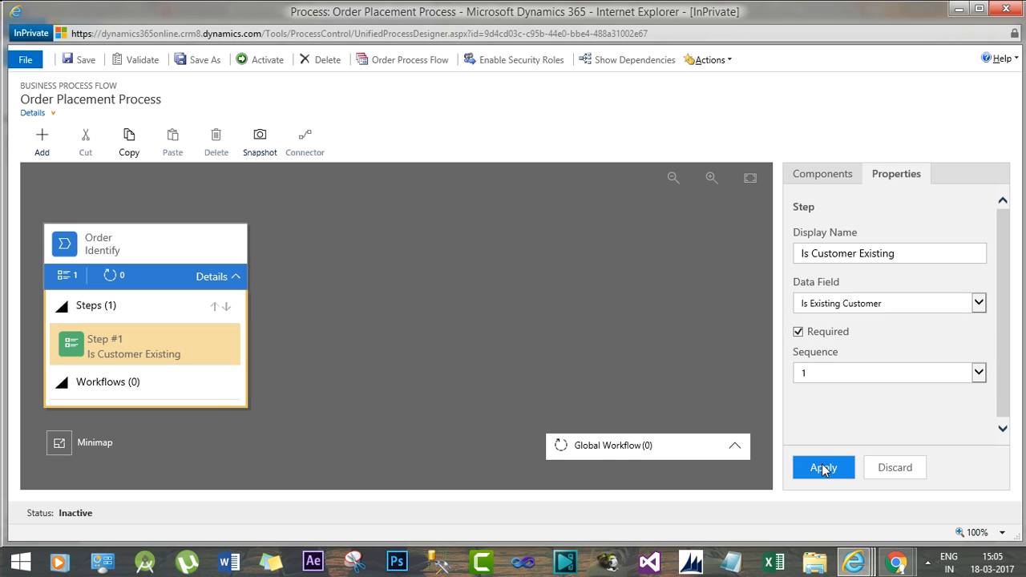
click(141, 346)
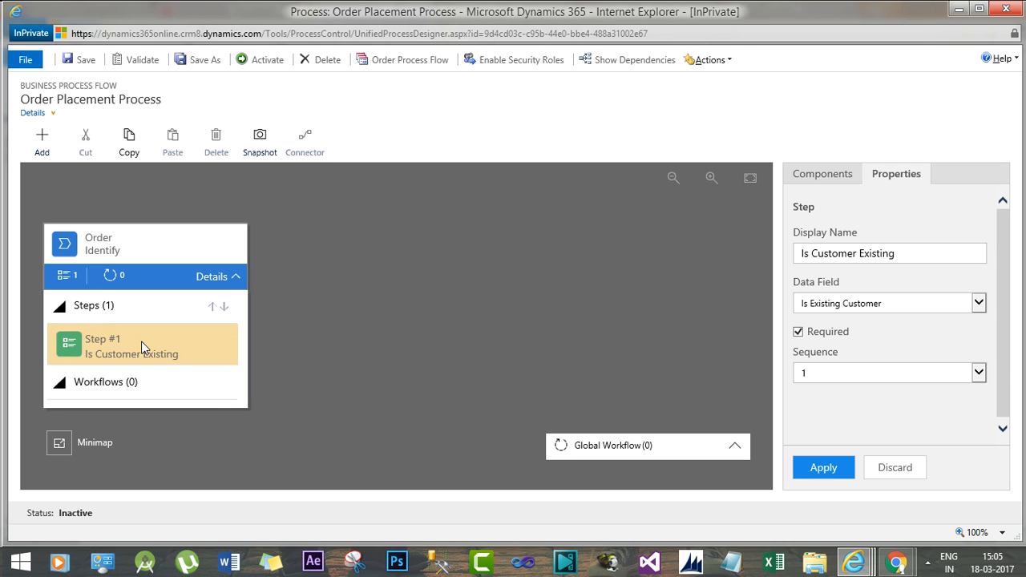
Add a second step to the Identify stage and enter Potential Customer as its display name.
click(809, 176)
drag(865, 401, 155, 365)
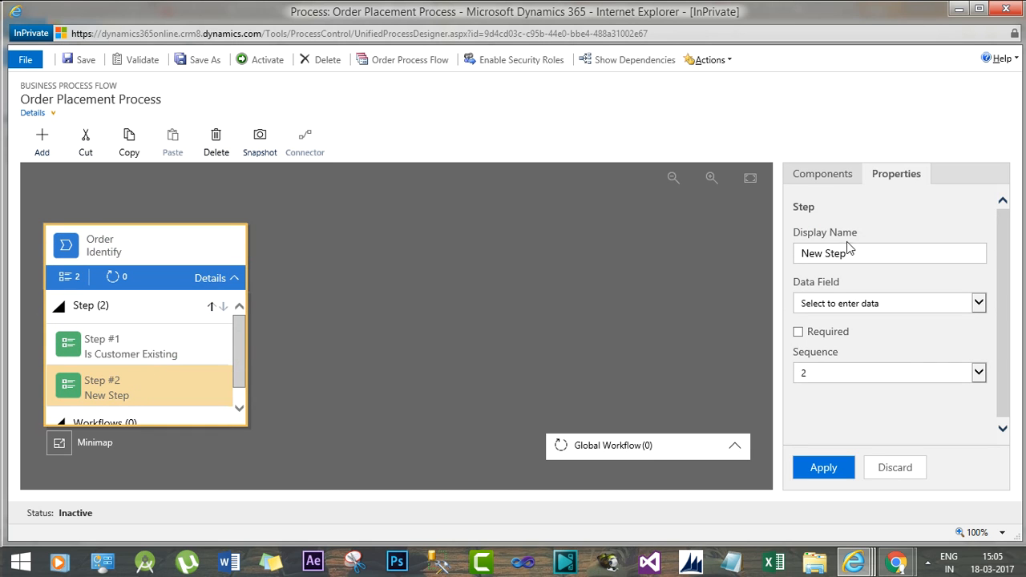
drag(851, 253, 804, 255)
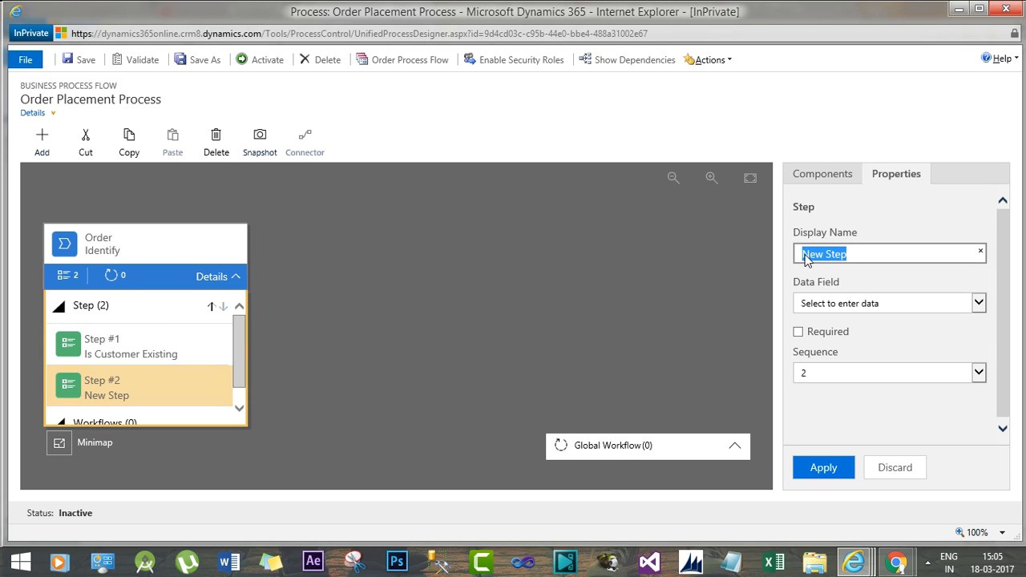
text(Potentia)
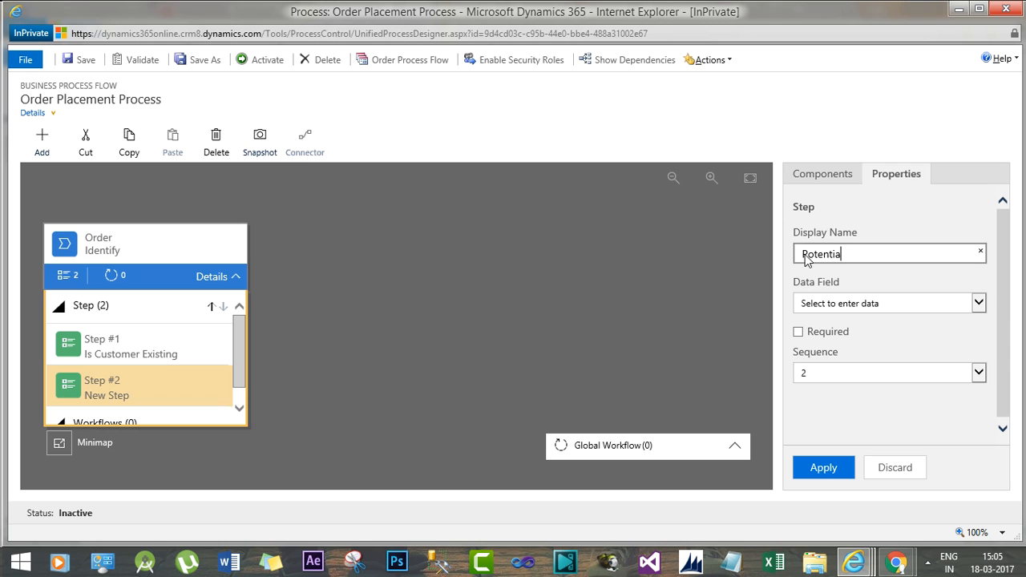
text(l Customer)
Set the Potential Customer step's data field to Customer, make it required and apply the properties.
click(909, 308)
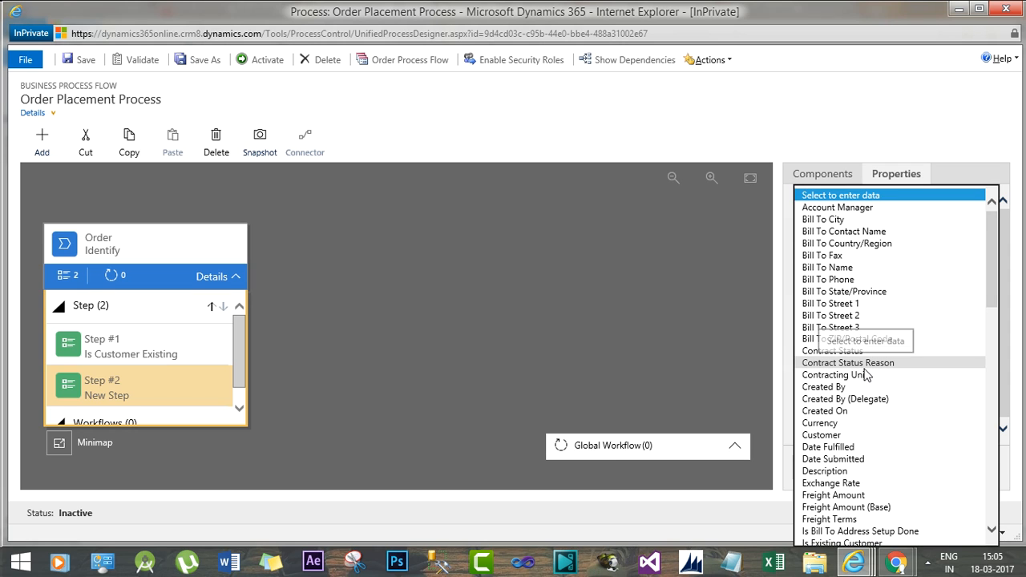
click(828, 438)
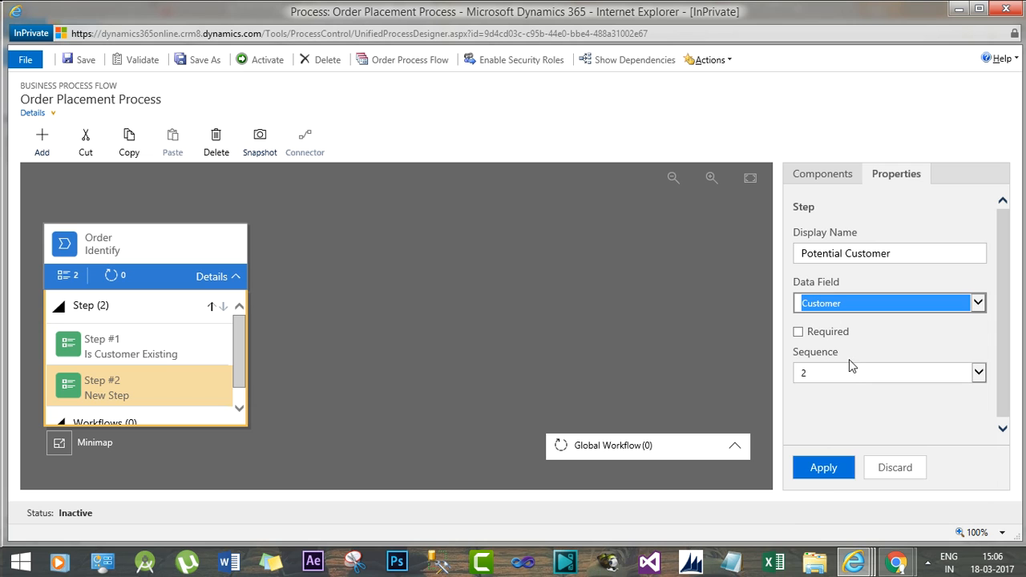
click(798, 331)
click(826, 471)
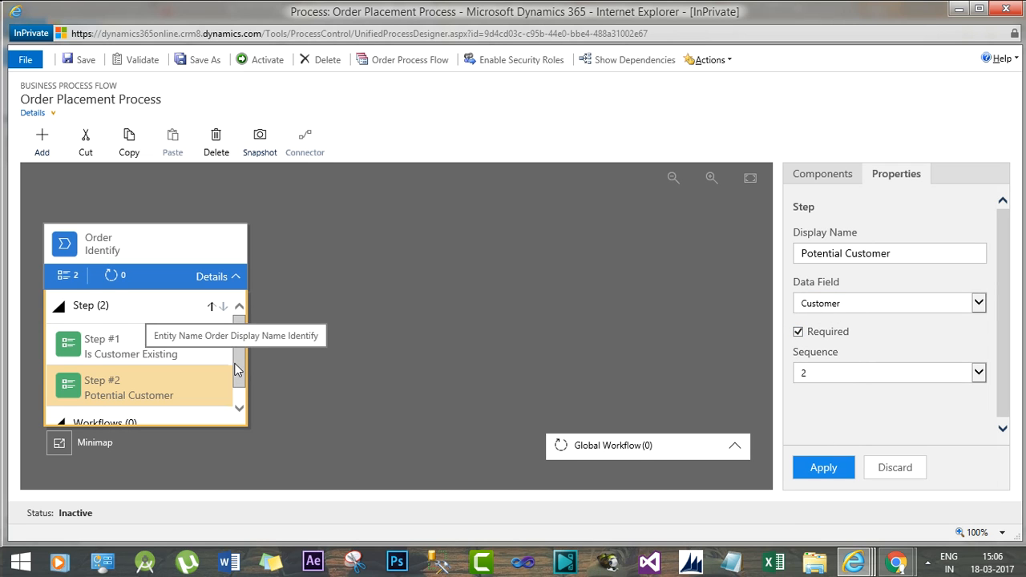
Try to add a third step to the Identify stage below Potential Customer.
scroll(236, 369, down, 1)
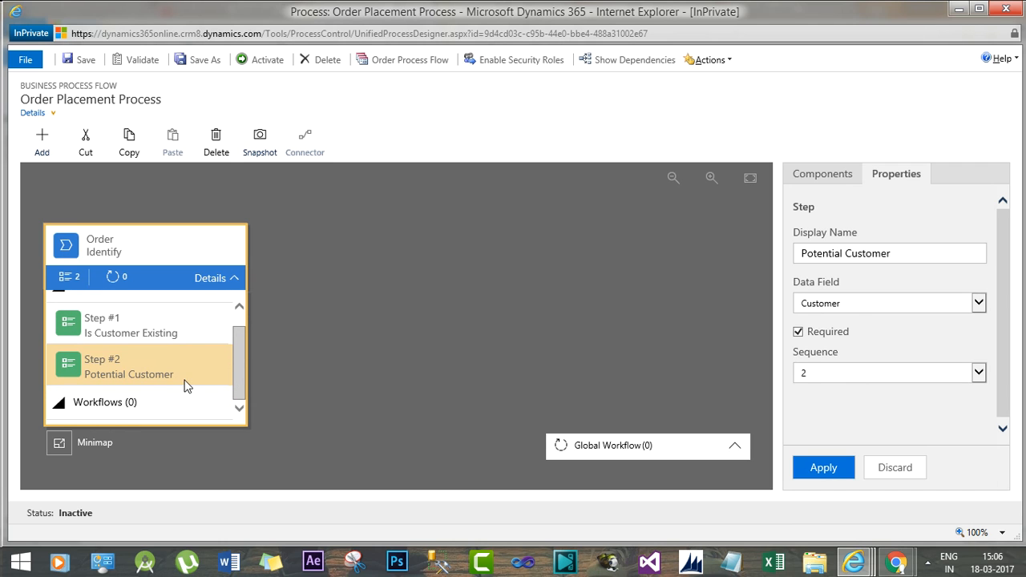
click(835, 183)
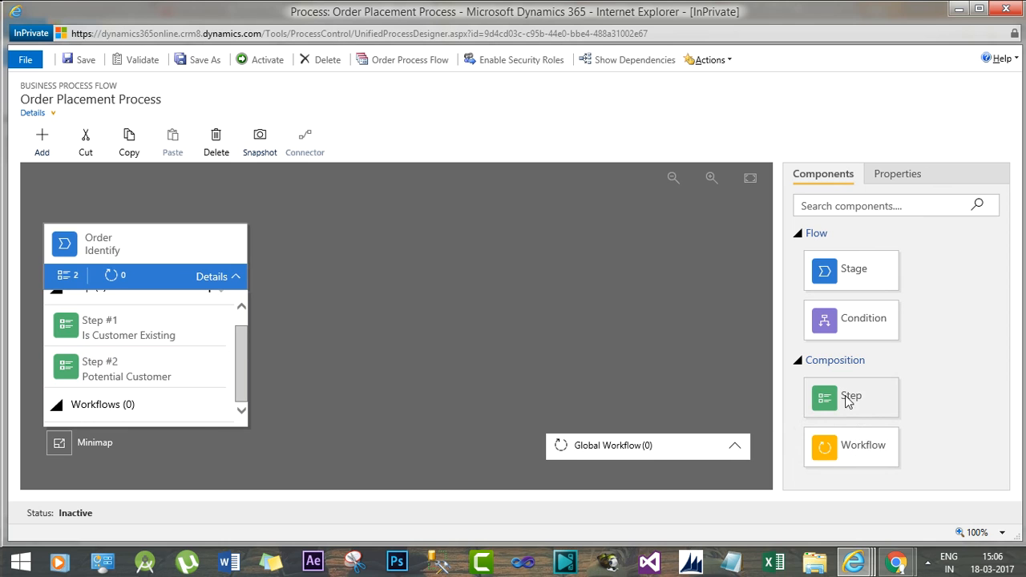
drag(849, 401, 157, 400)
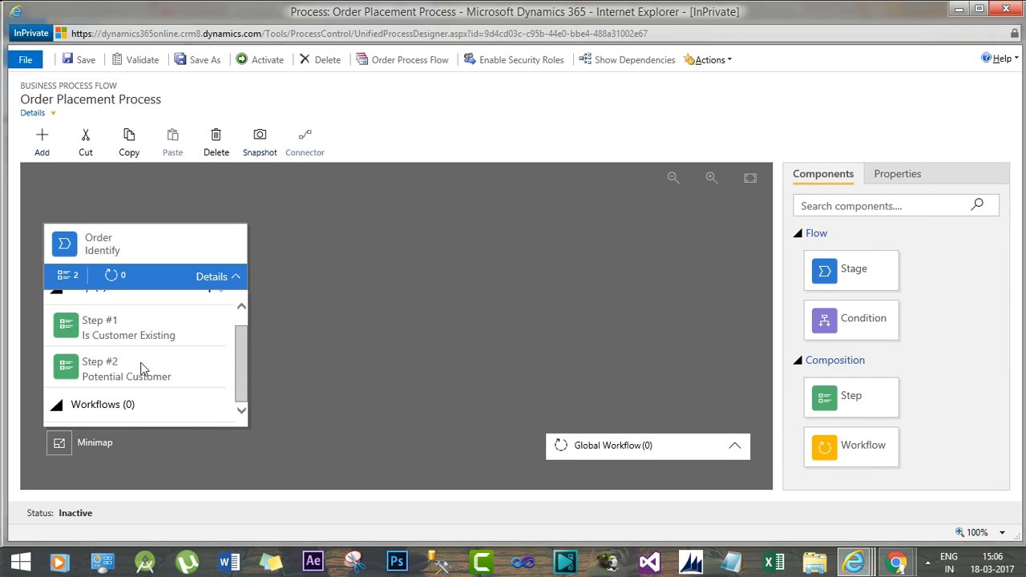
click(213, 355)
drag(238, 355, 238, 412)
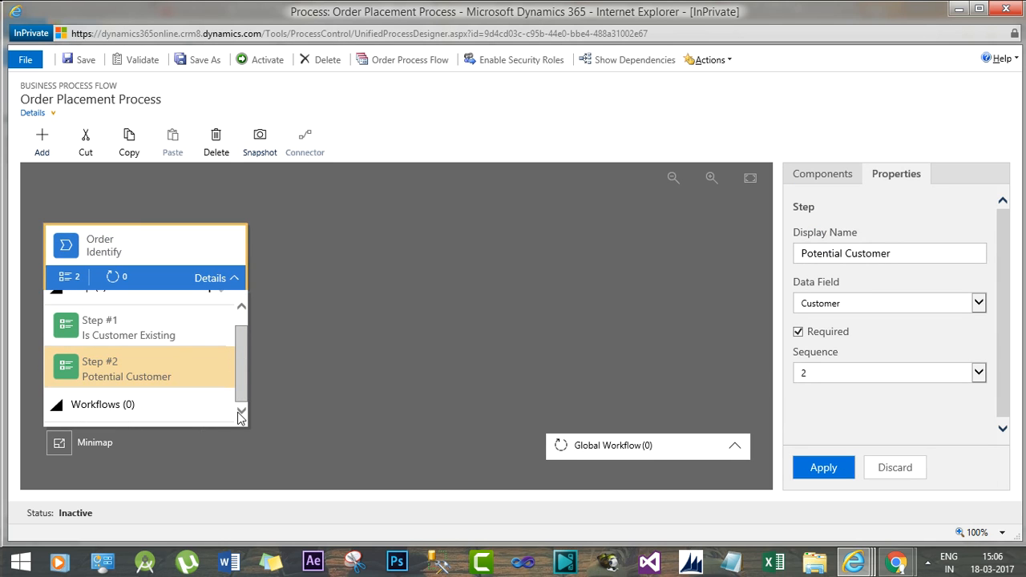
Add a third step to the Identify stage after Potential Customer and enter Price Lst as its display name.
click(824, 173)
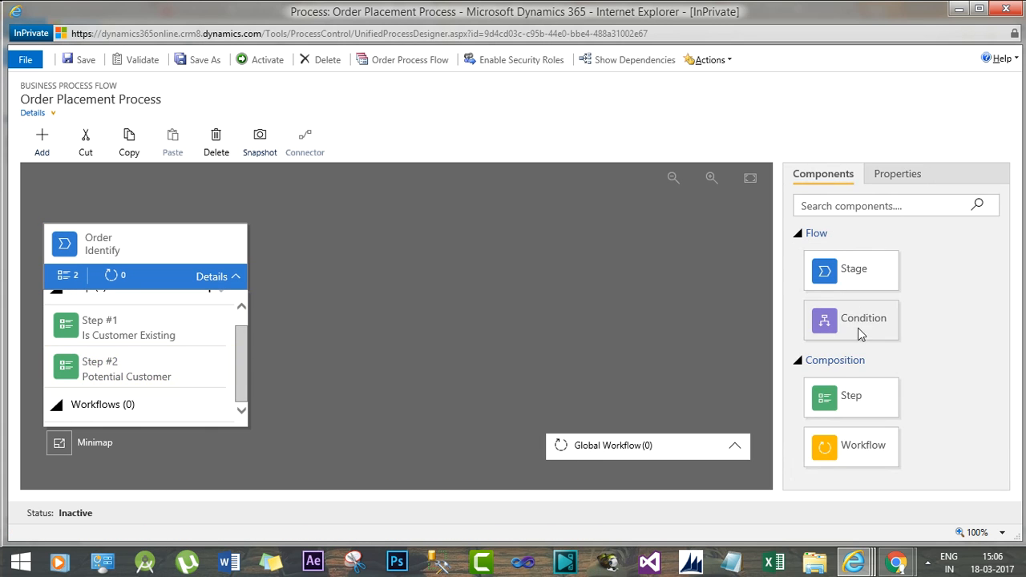
drag(850, 407, 150, 391)
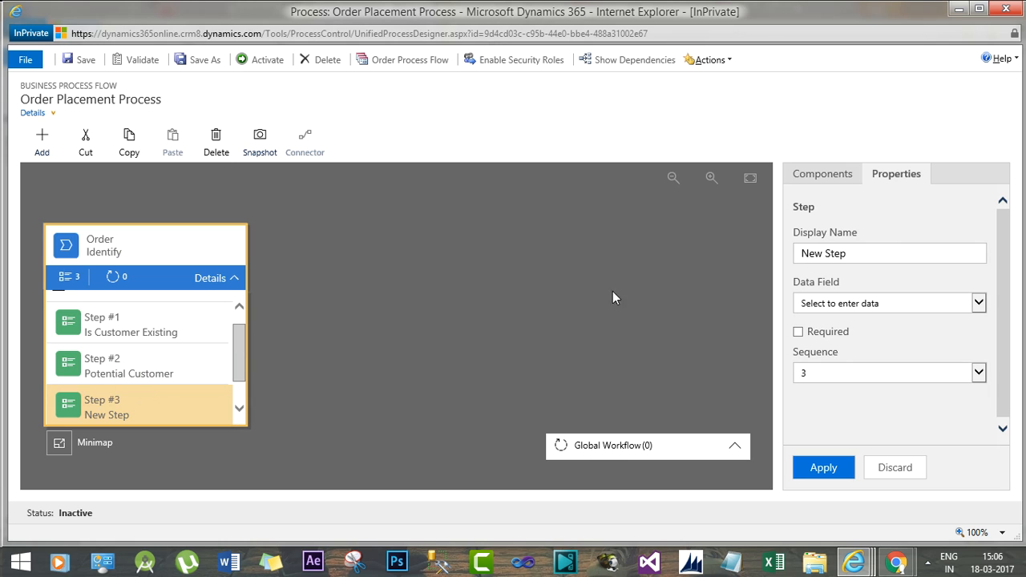
drag(877, 253, 761, 253)
text(P)
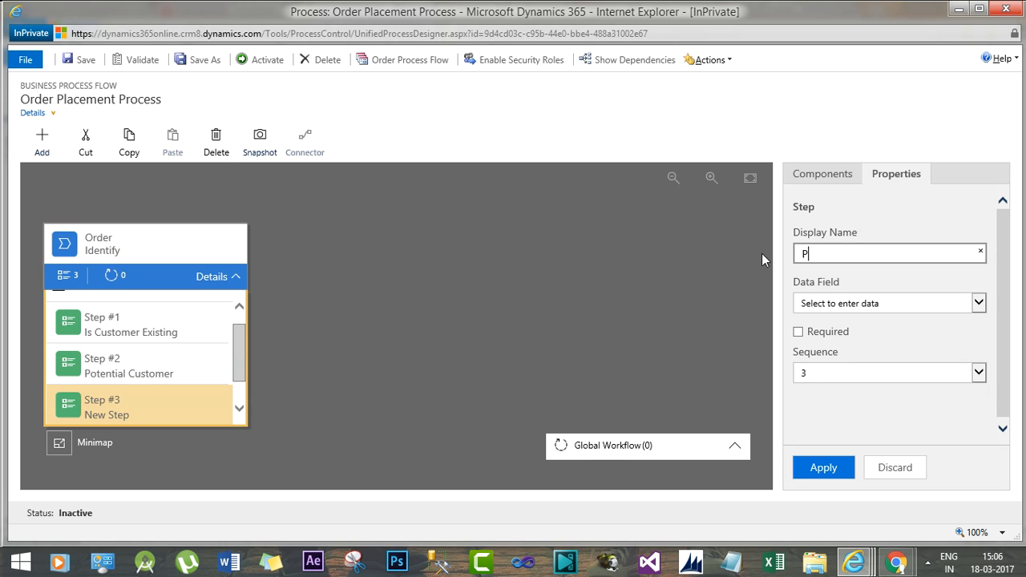
text(rice Lst)
Set the third step's data field to Price List, make it required and apply the properties.
click(897, 304)
key(p)
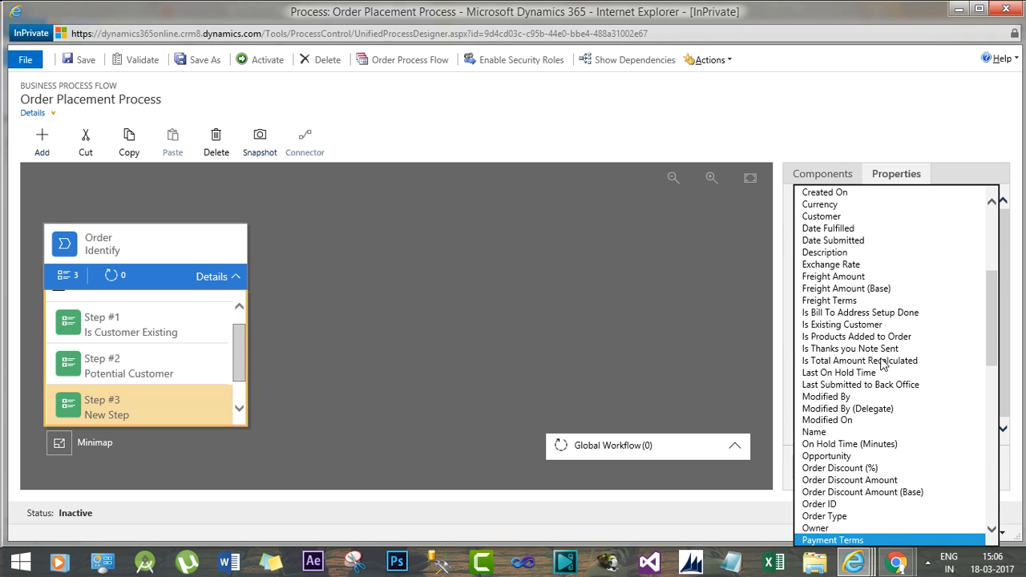
drag(994, 372, 994, 401)
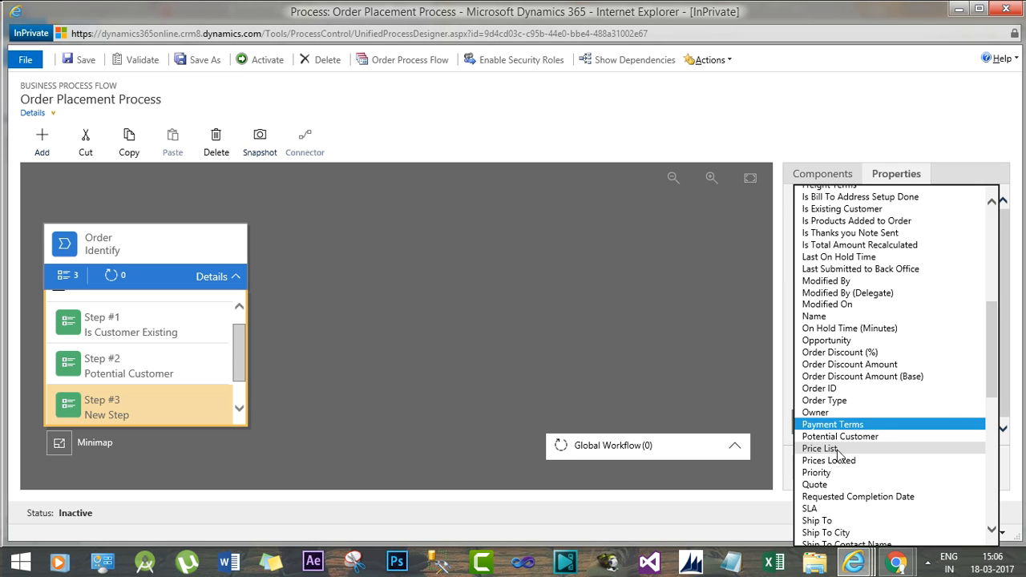
click(841, 450)
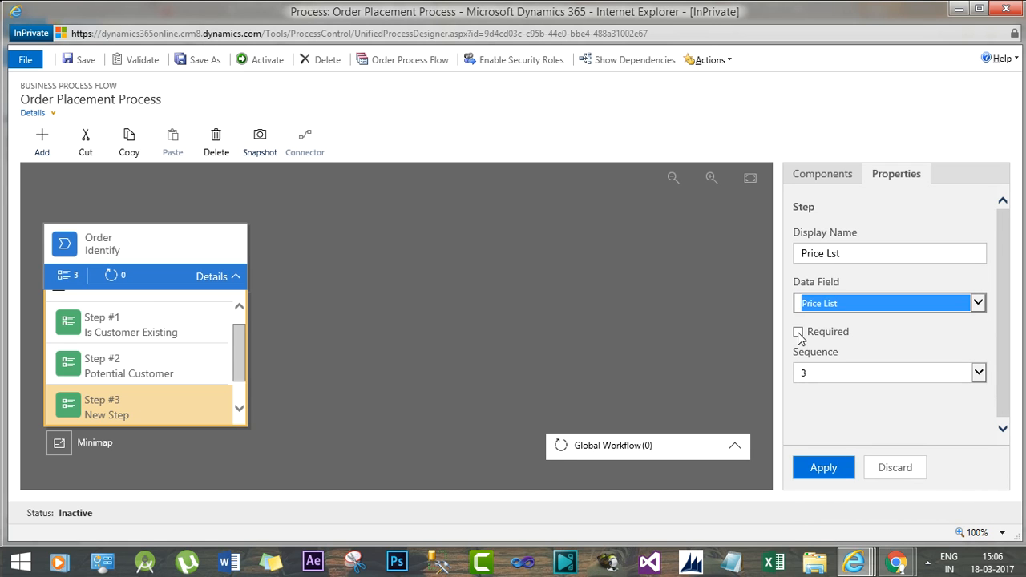
click(798, 331)
click(837, 467)
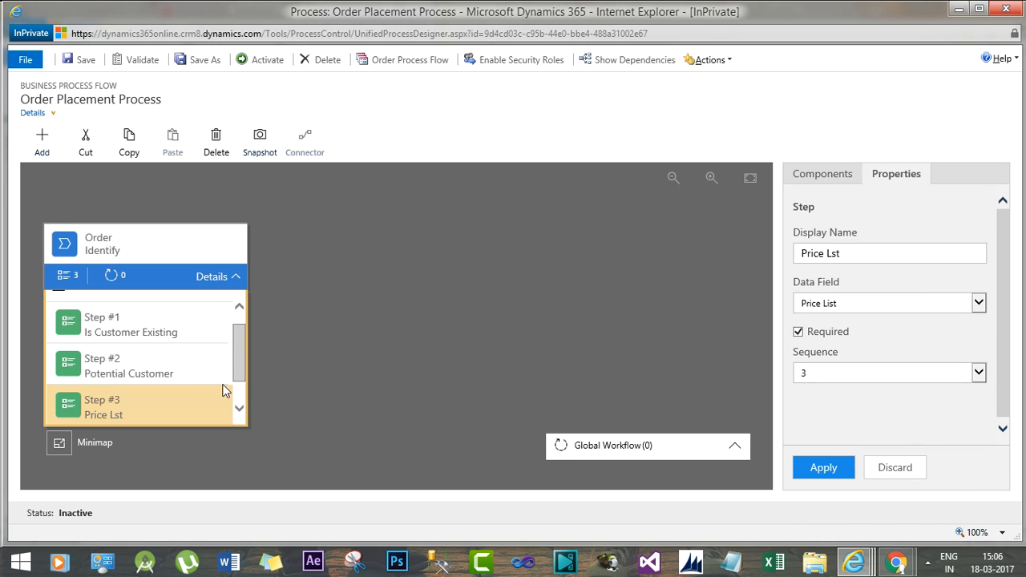
click(231, 278)
click(231, 278)
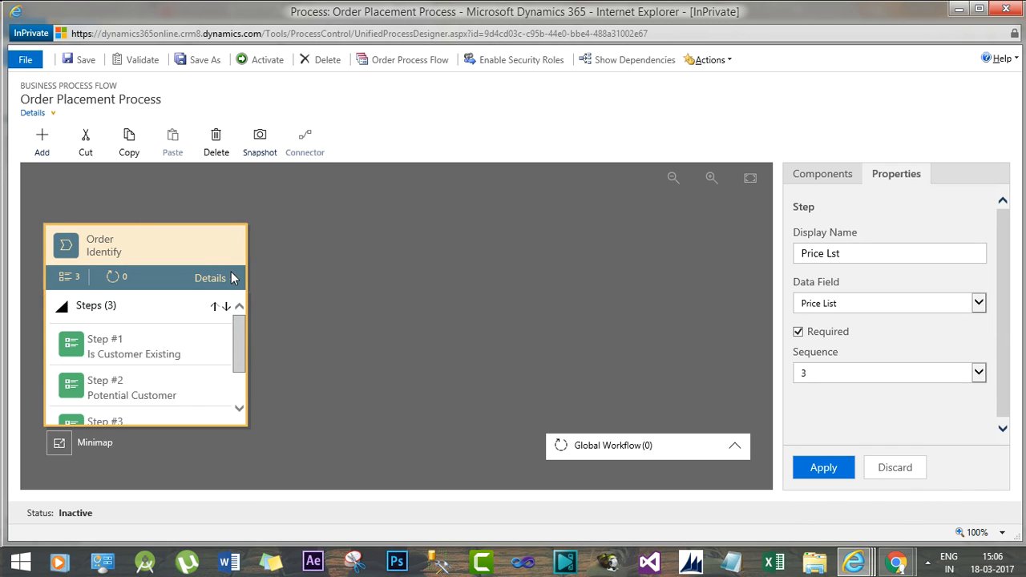
drag(239, 347, 233, 323)
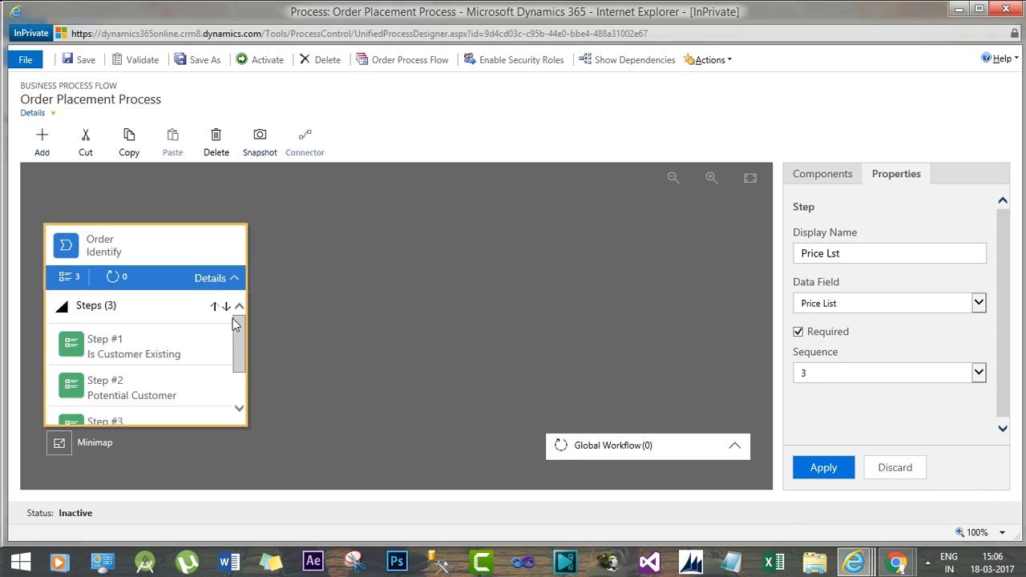
Add a new stage directly after the Identify stage and expand its details.
click(801, 181)
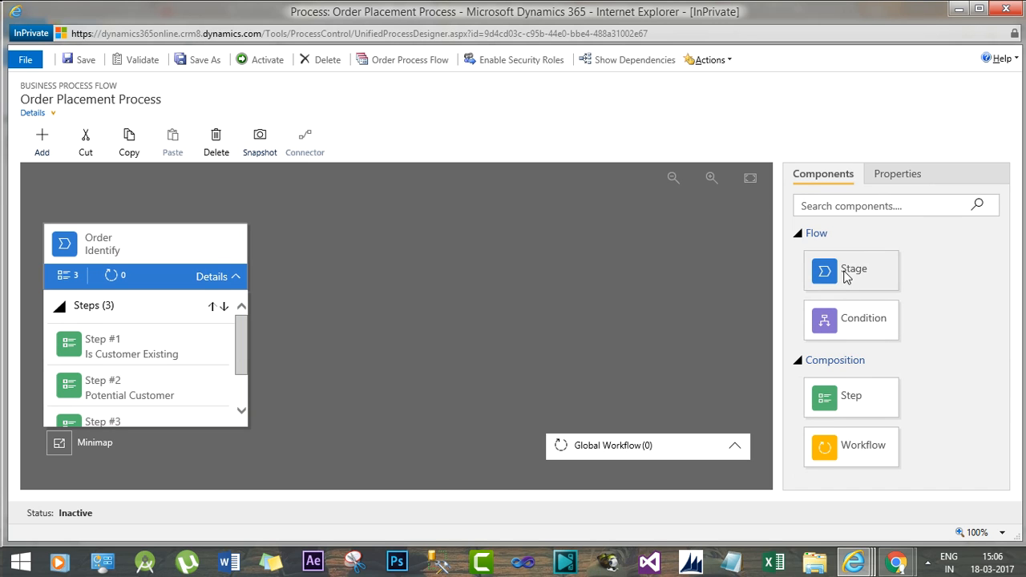
mouse_move(845, 277)
mouse_down()
mouse_move(308, 350)
mouse_move(278, 274)
mouse_up()
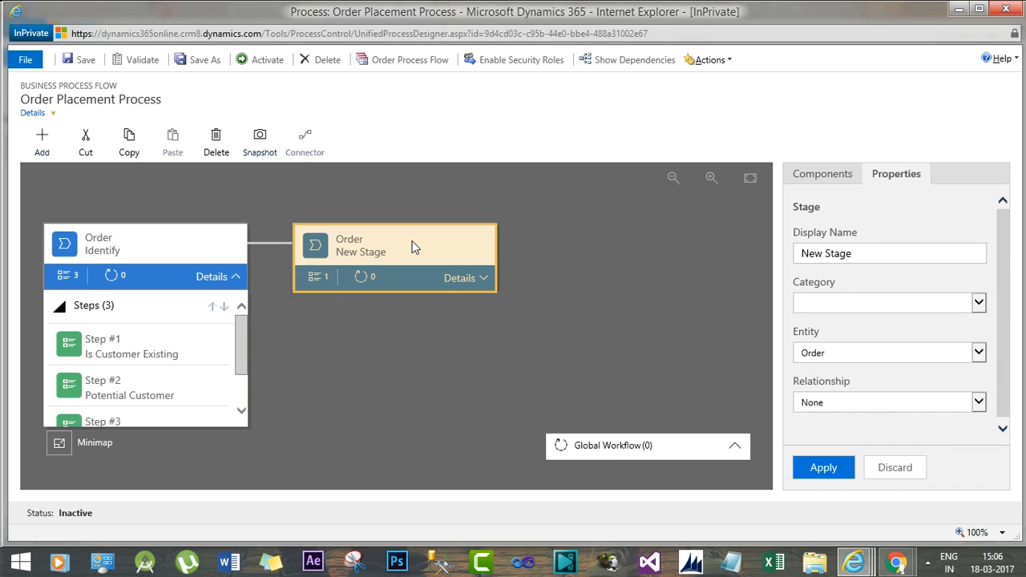
click(483, 278)
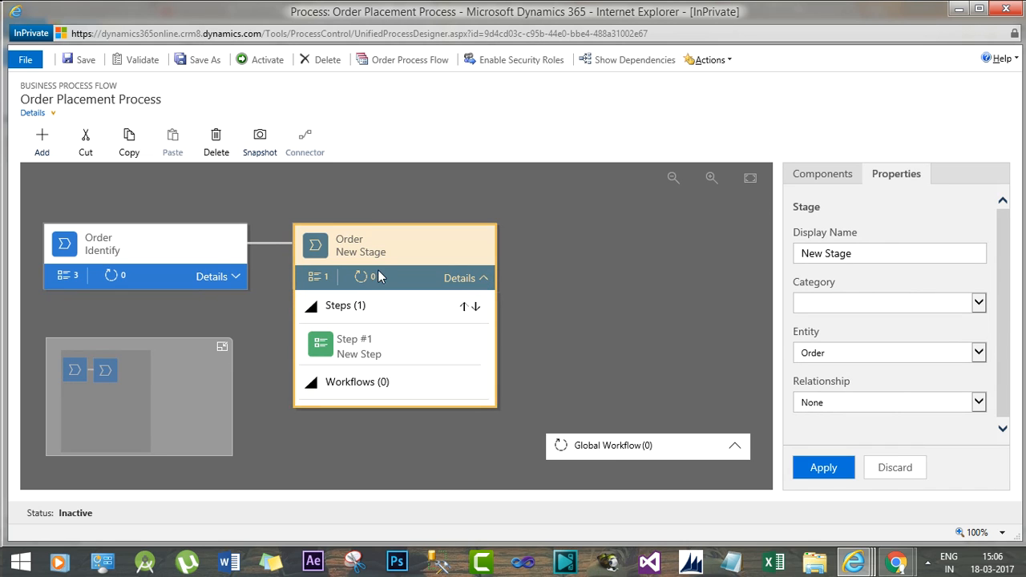
Give the new stage the display name Propose and the category Propose, and apply its properties.
drag(861, 253, 782, 256)
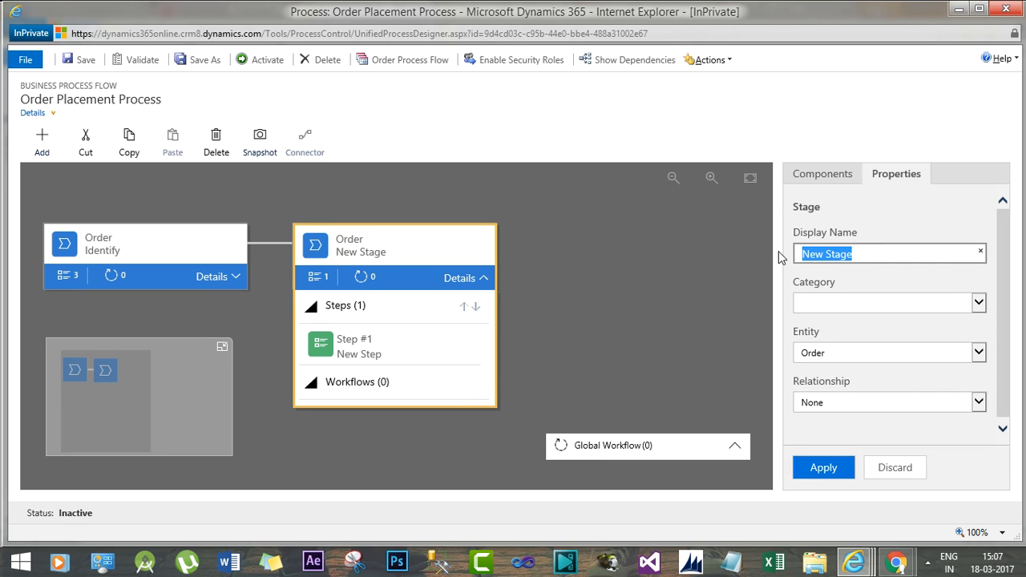
text(Propose)
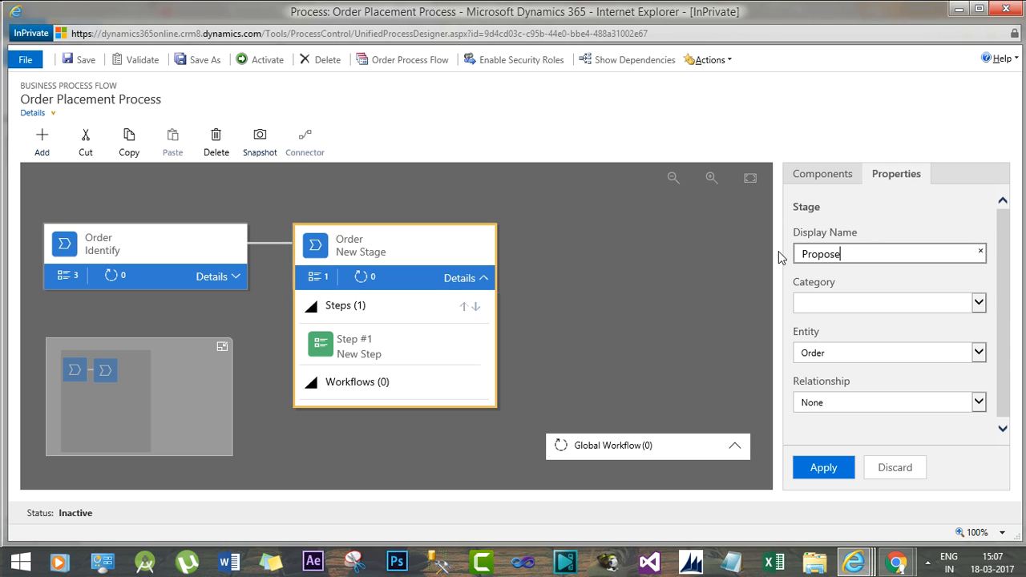
click(979, 302)
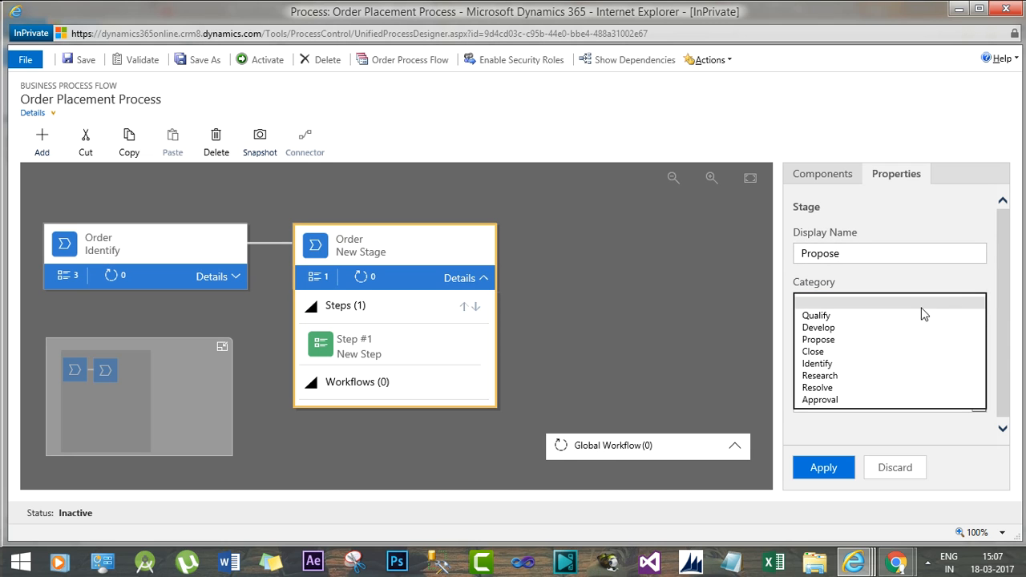
click(851, 339)
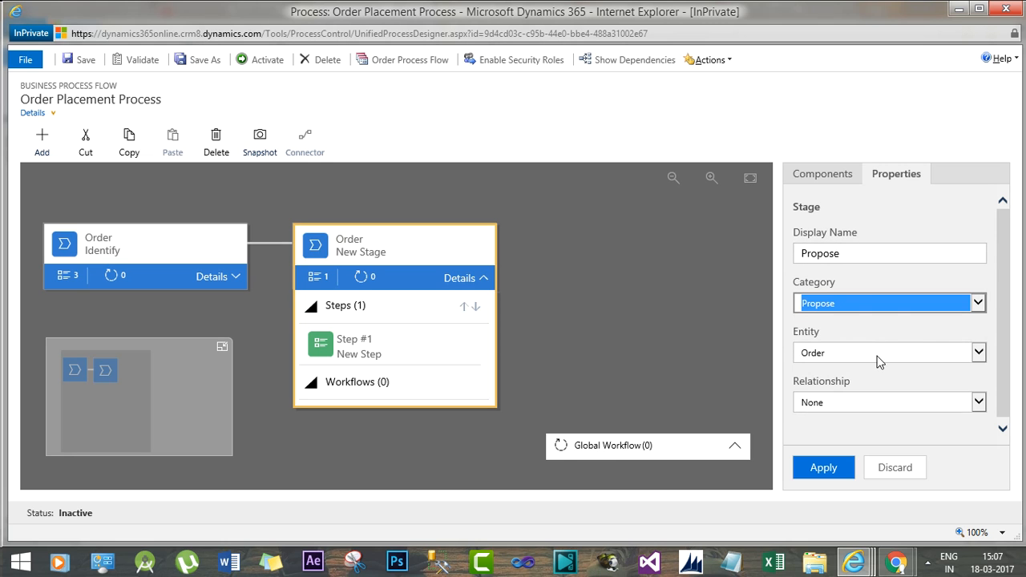
click(884, 404)
click(832, 468)
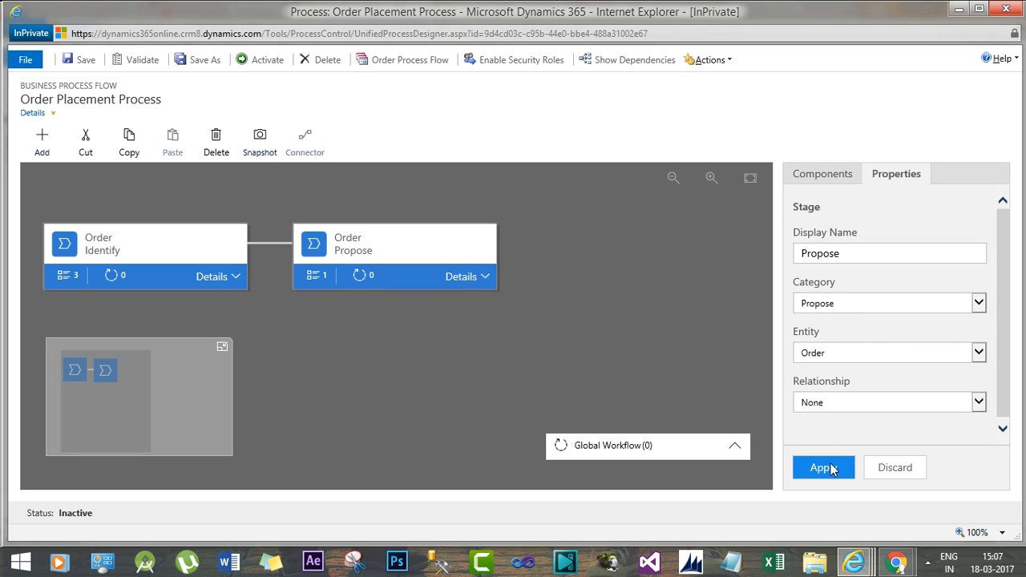
Enter Is Product Line Added as the display name of the first step in the Propose stage.
click(482, 279)
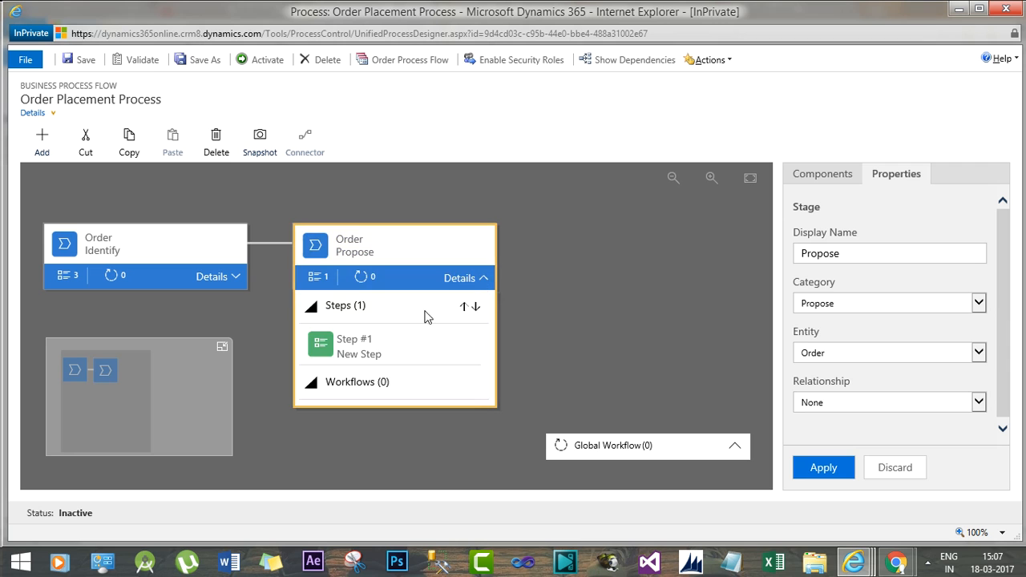
click(362, 354)
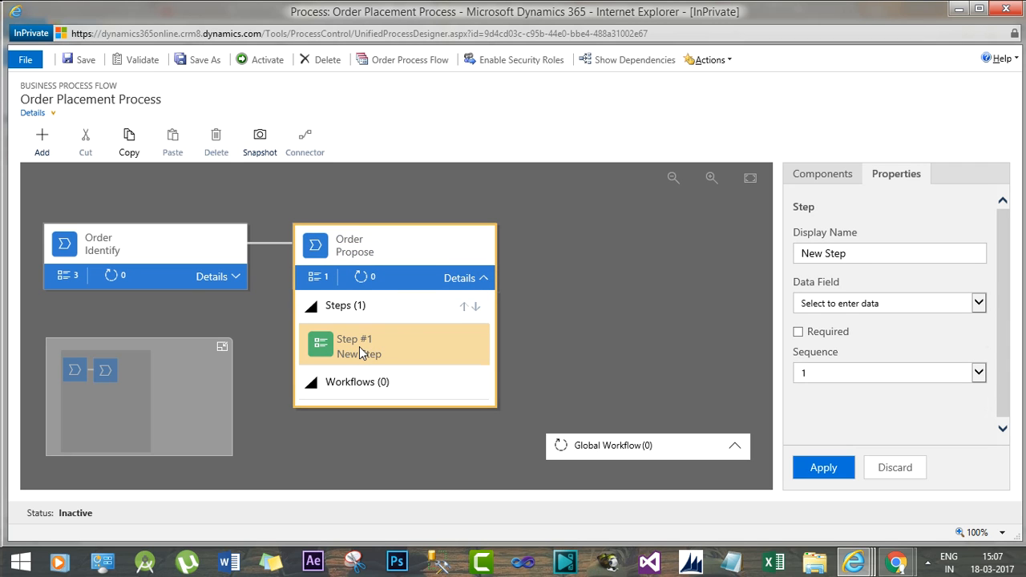
drag(854, 255, 786, 255)
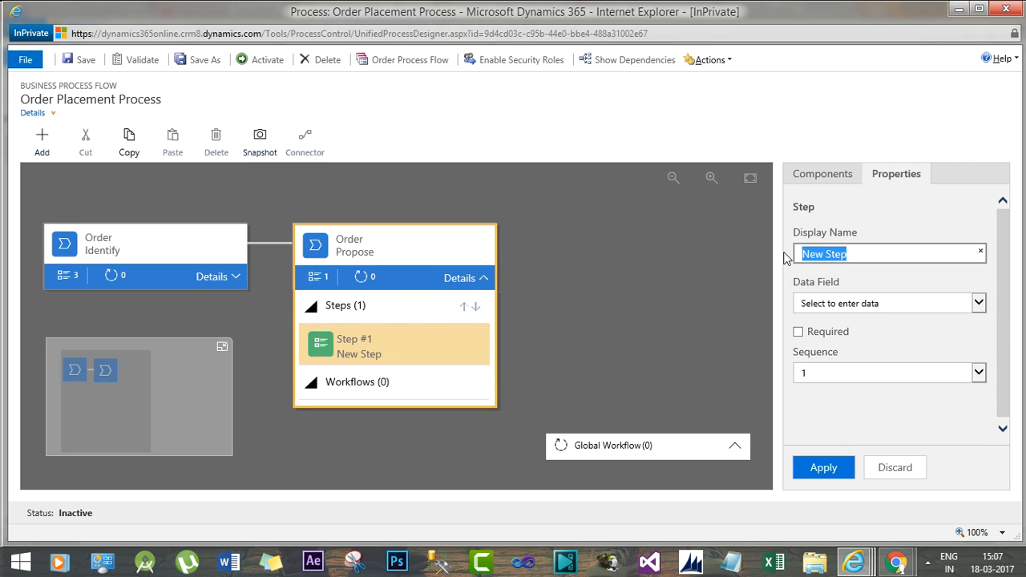
text(Is )
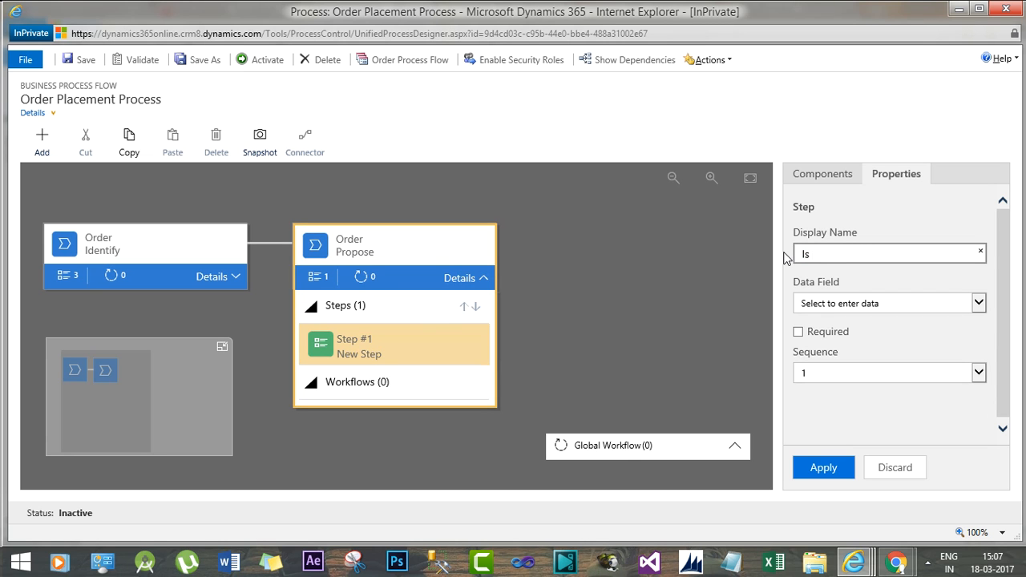
text(Product)
text(Added)
Set the Propose stage's first step to use the data field Is Products Added to Order.
click(922, 308)
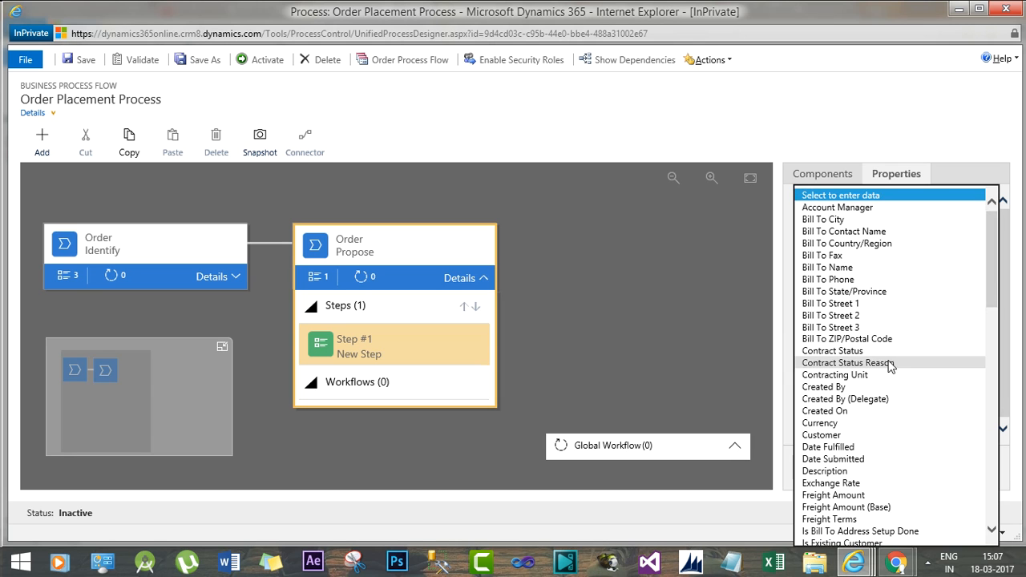
key(i)
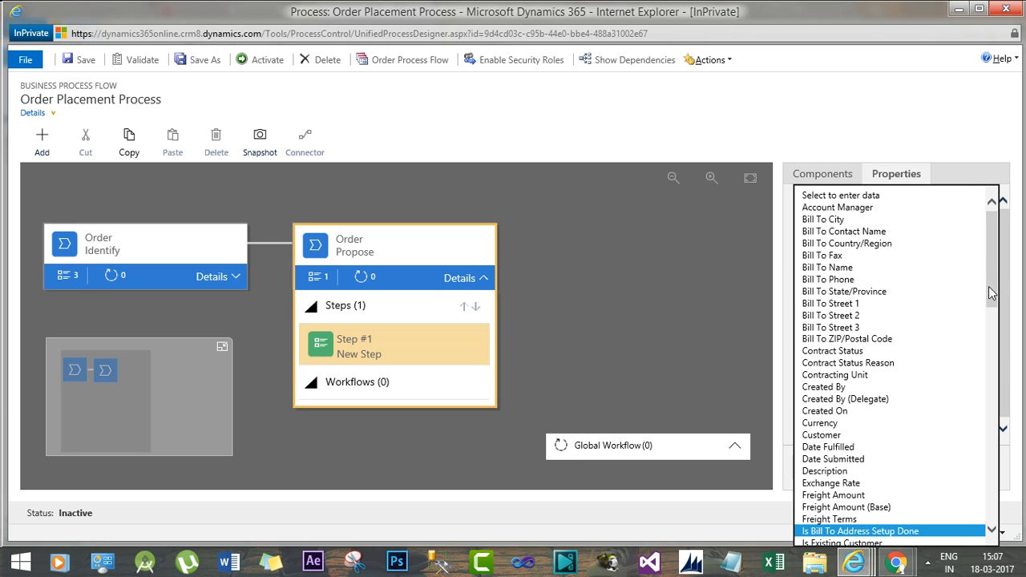
drag(992, 279, 992, 310)
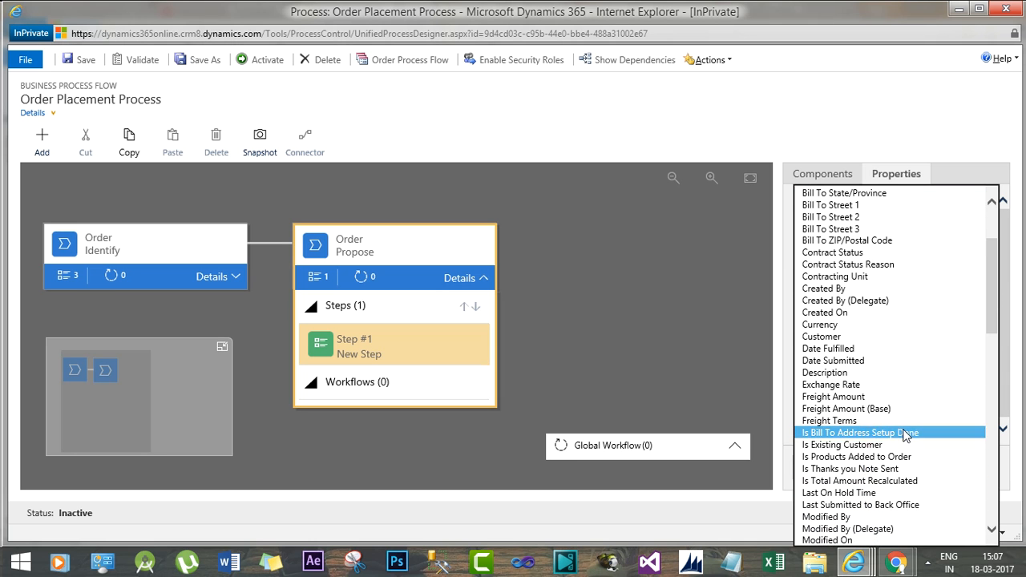
click(876, 464)
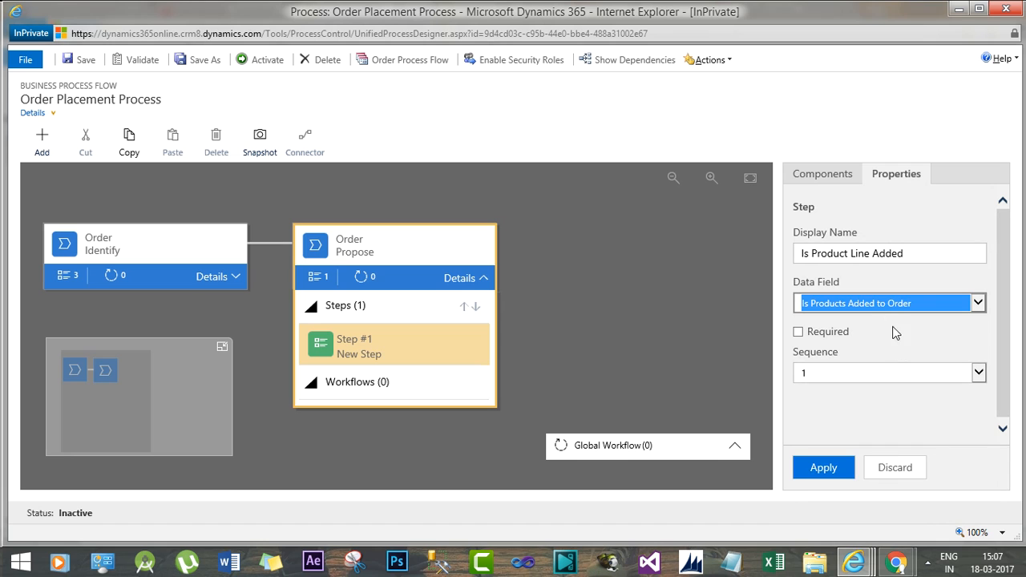
Make the Propose stage's Is Product Line Added step required and apply its properties.
click(831, 334)
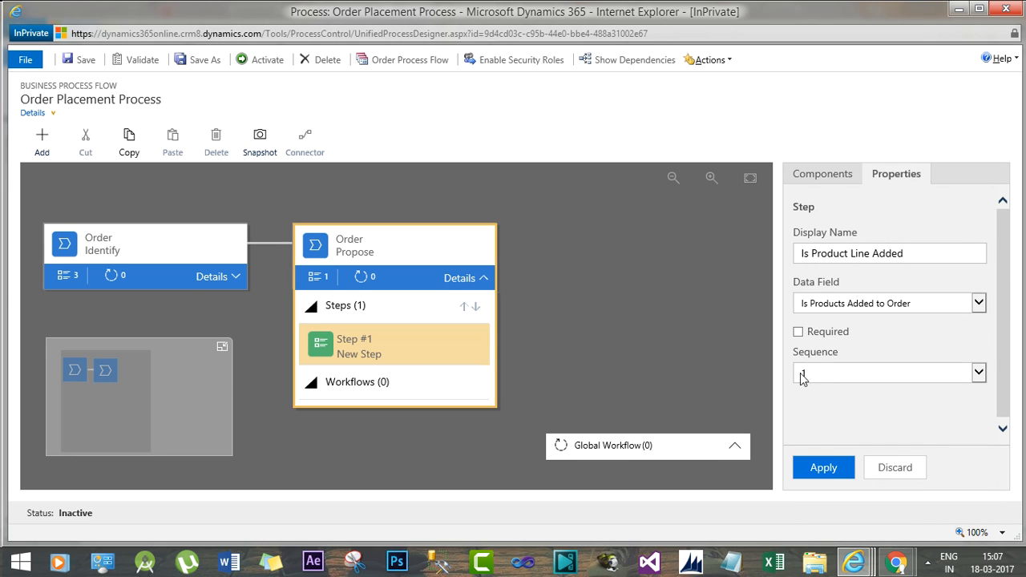
click(798, 331)
click(831, 468)
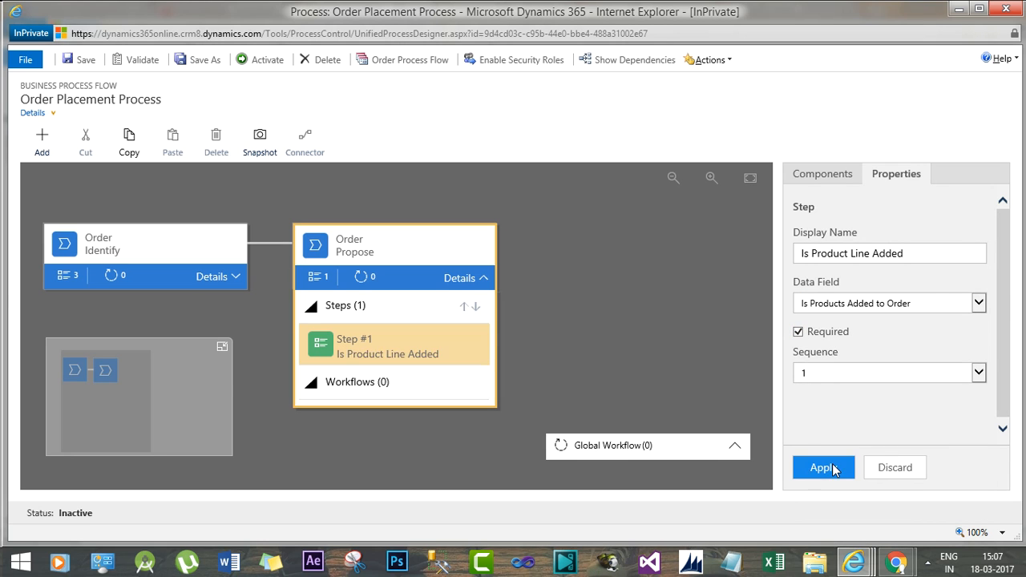
Add a second step to the Propose stage and enter Is Total Amount Recalculated as its display name.
click(804, 178)
drag(850, 396, 385, 370)
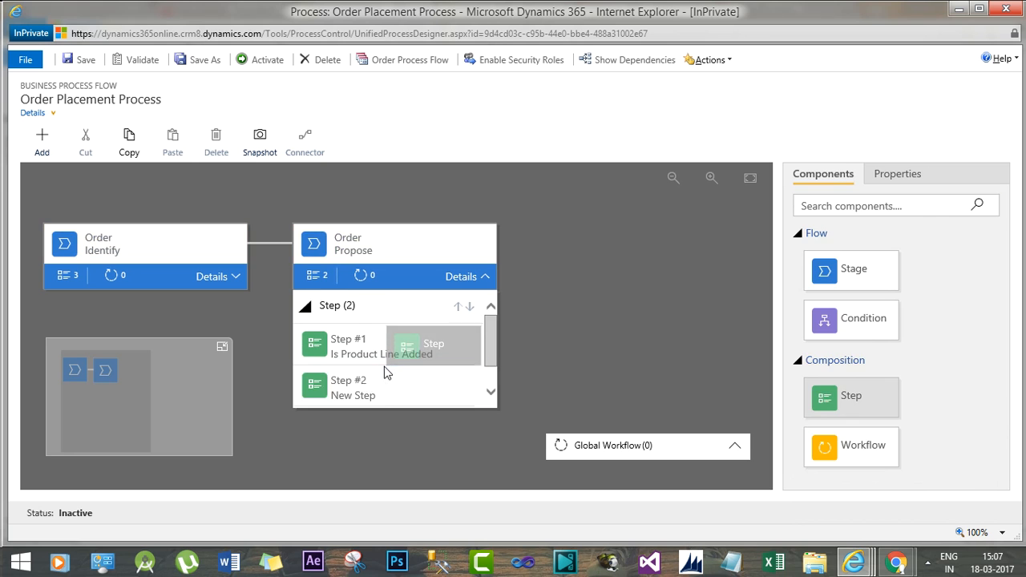
drag(491, 347, 488, 363)
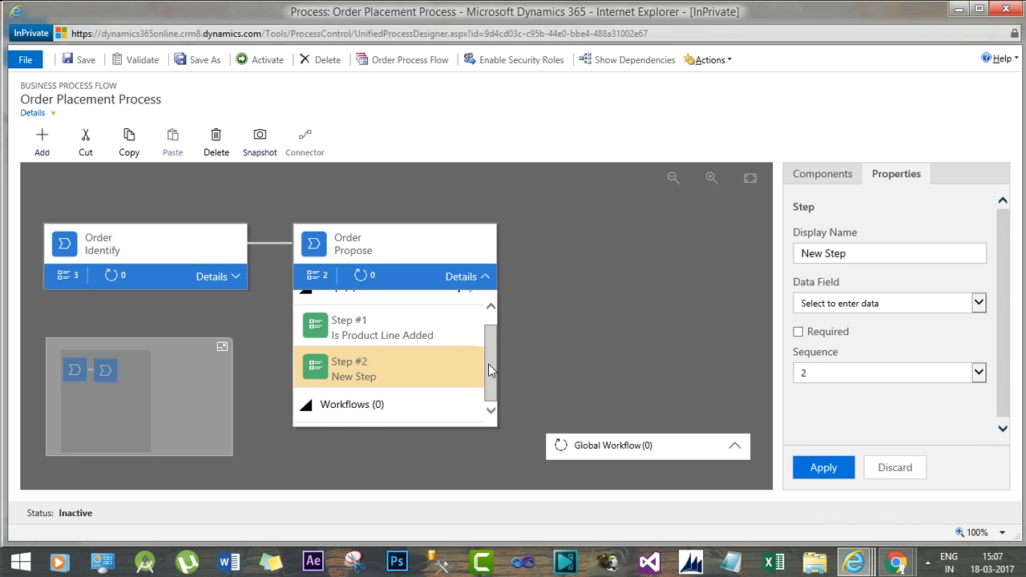
drag(864, 252, 779, 254)
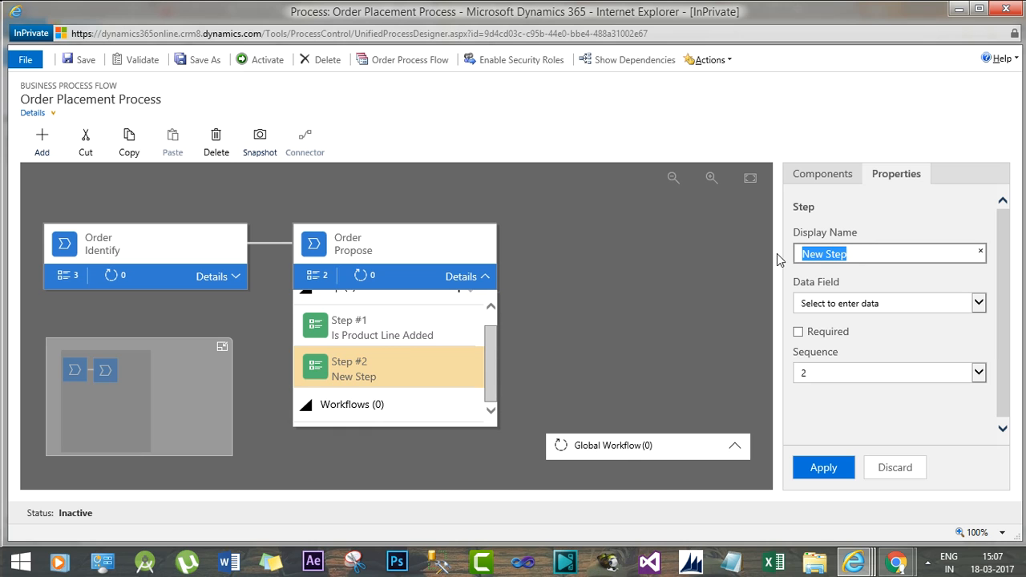
text(Is Tot)
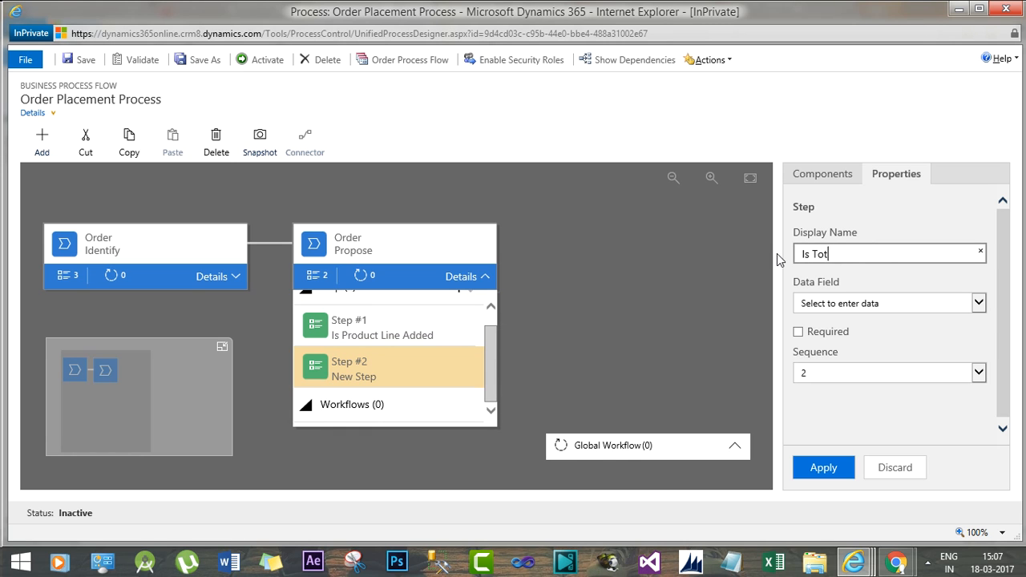
text(al Amount Recalcula)
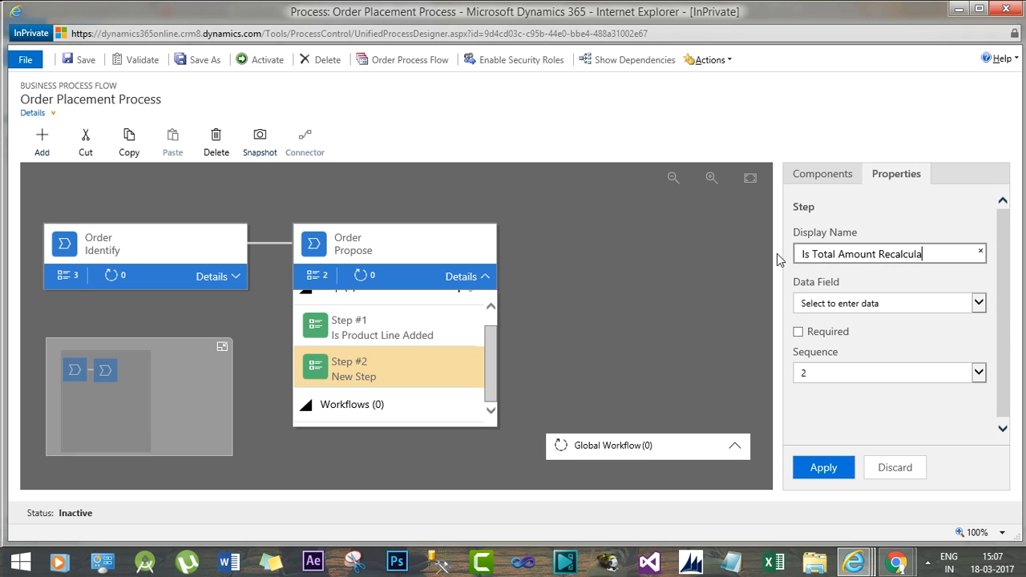
text(ted)
Set the second Propose step's data field to Is Total Amount Recalculated, make it required and apply its properties.
click(928, 303)
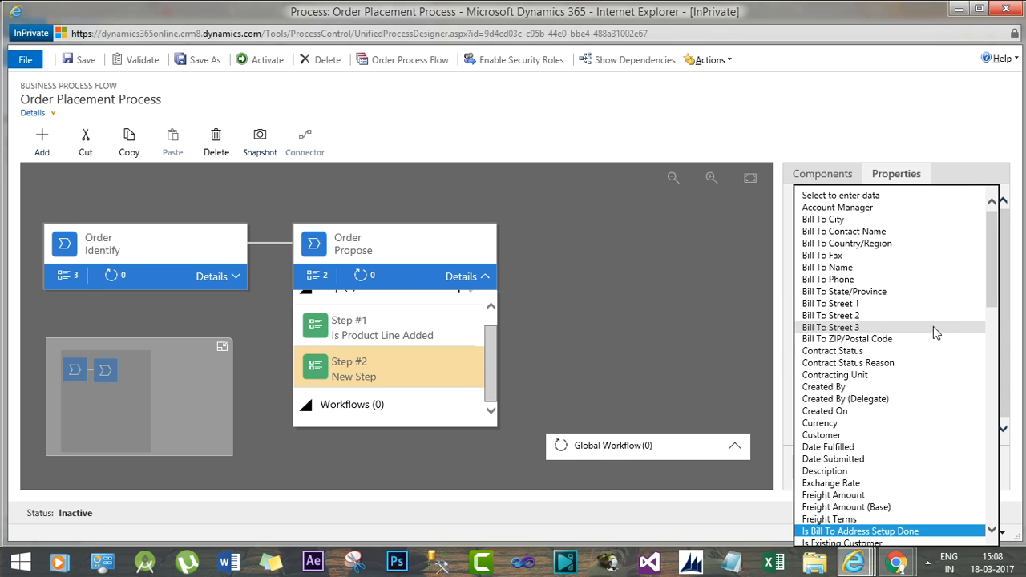
drag(992, 293, 992, 320)
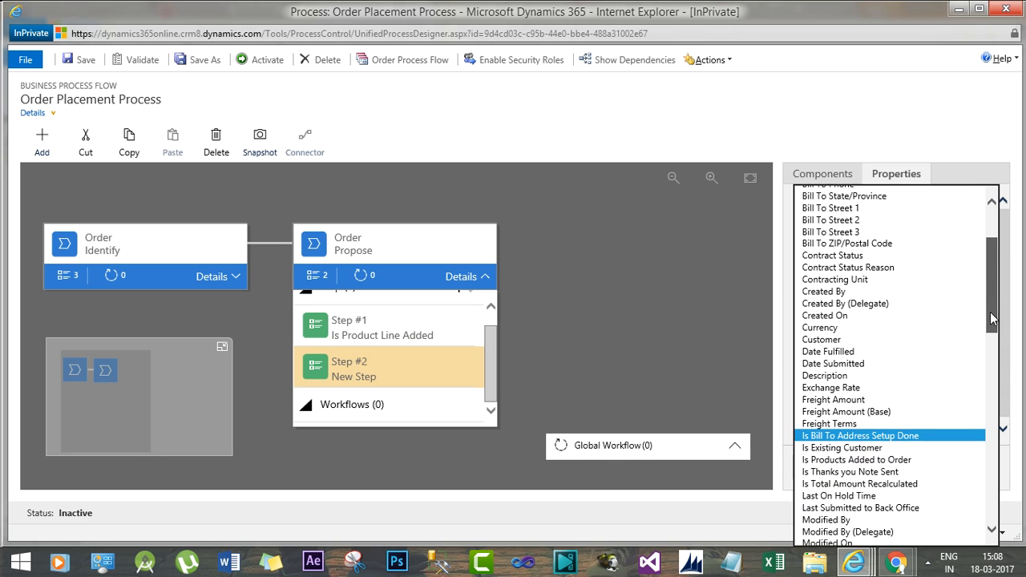
click(866, 480)
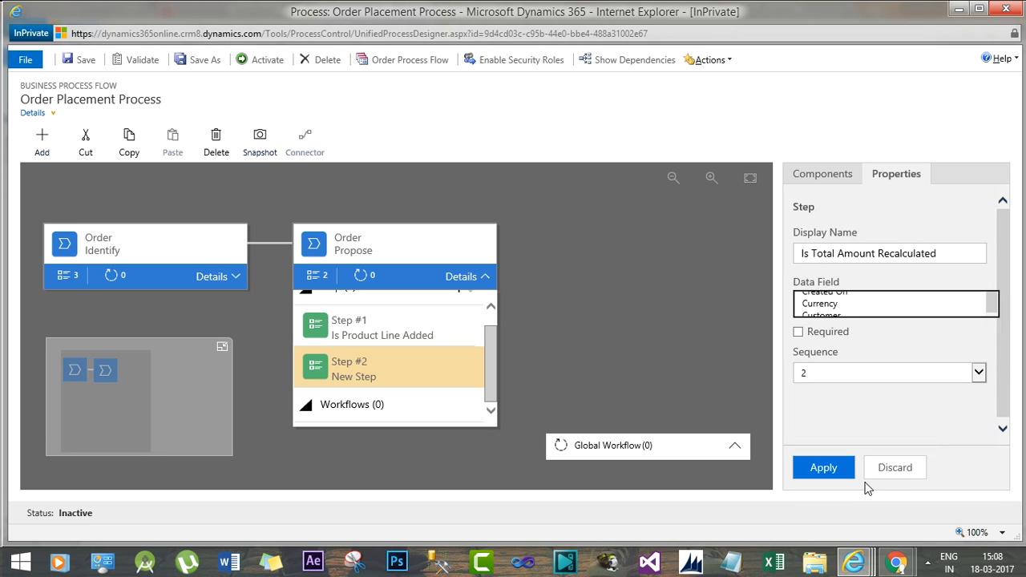
click(797, 331)
click(821, 468)
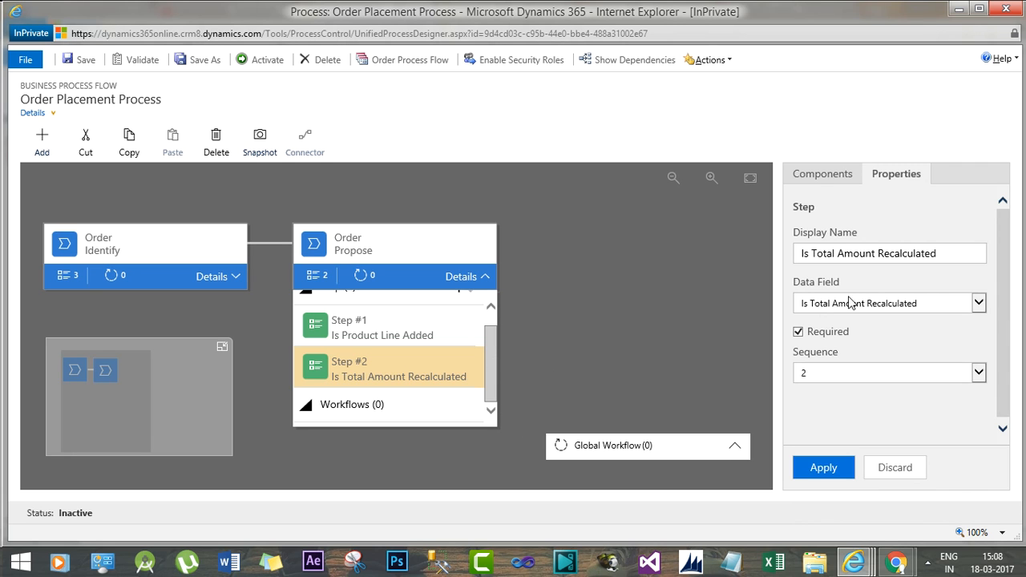
Add a third step to the Propose stage and enter Payment Term as its display name.
click(818, 182)
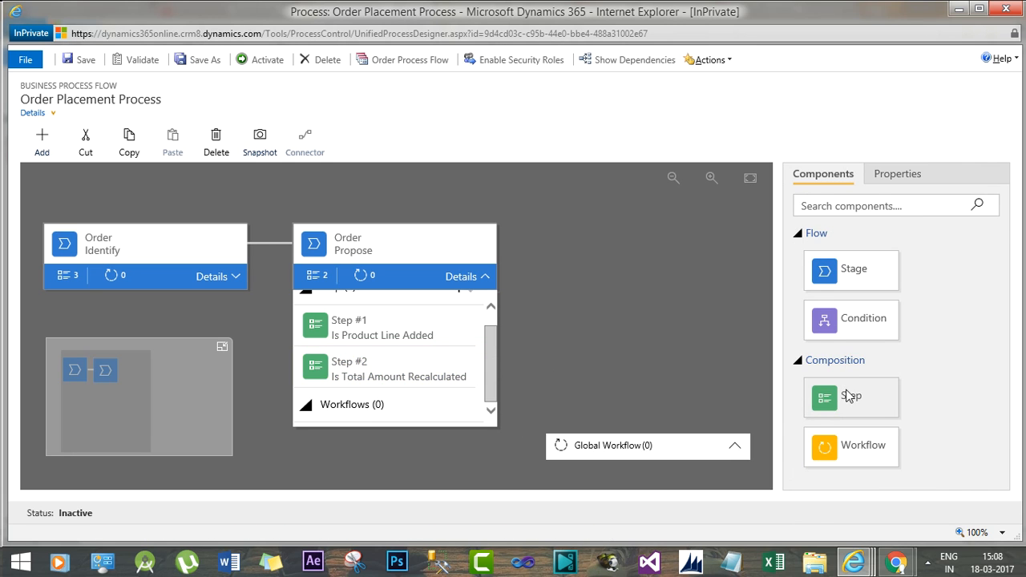
drag(848, 396, 406, 388)
drag(855, 398, 428, 381)
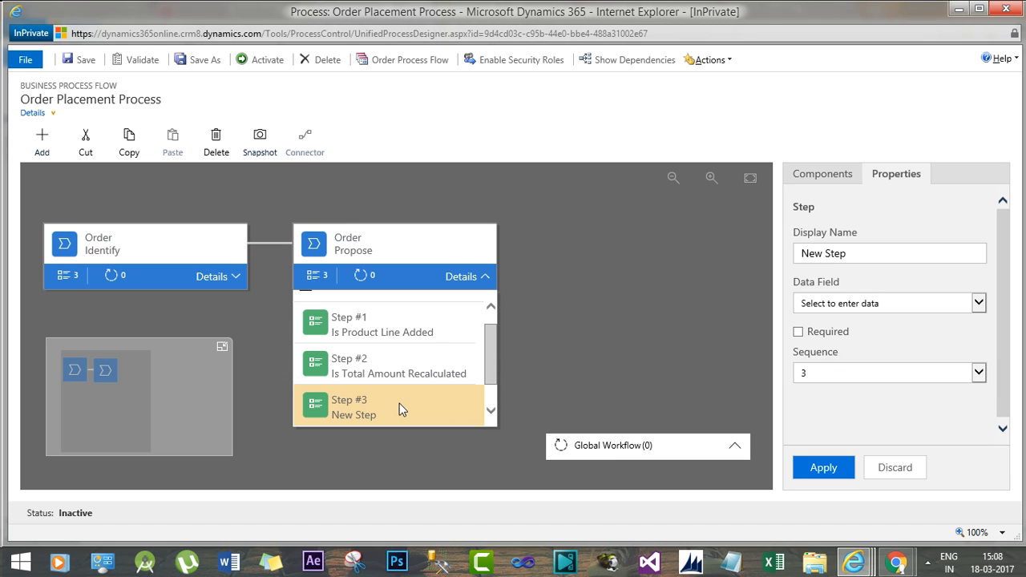
drag(860, 255, 798, 255)
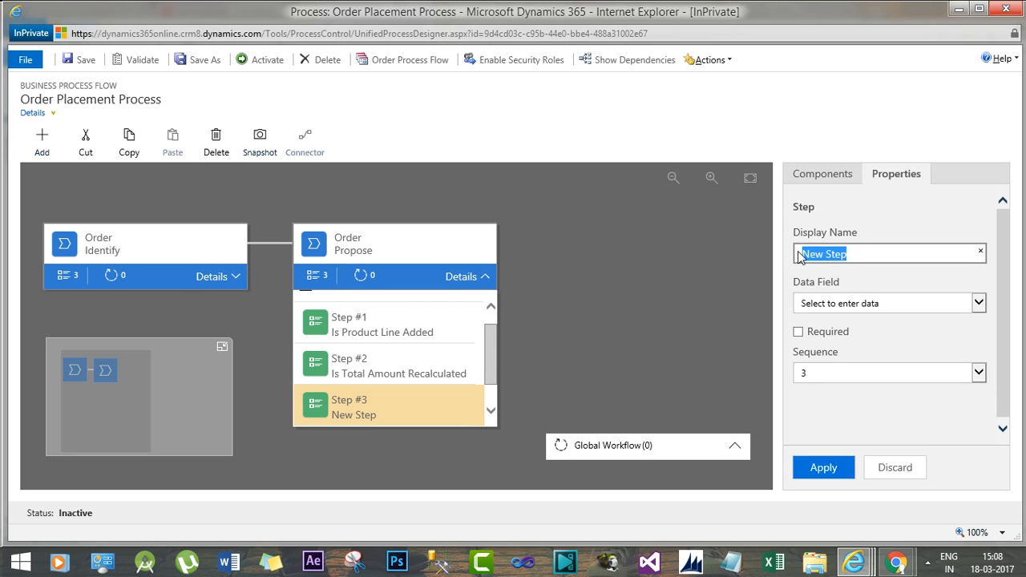
text(P)
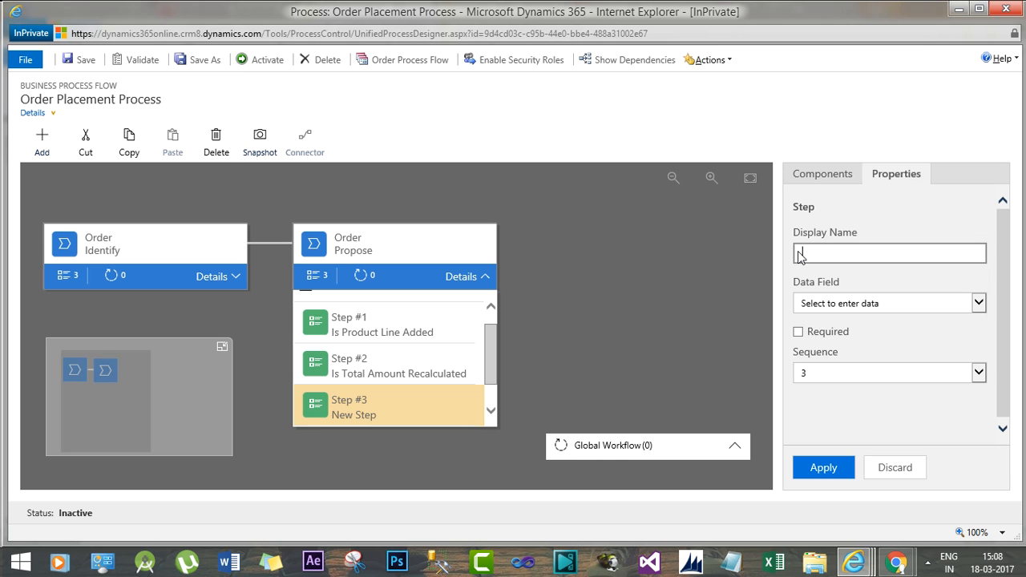
text(ayment Term)
Set the Payment Term step's data field to Payment Terms, make it required and apply its properties.
click(976, 303)
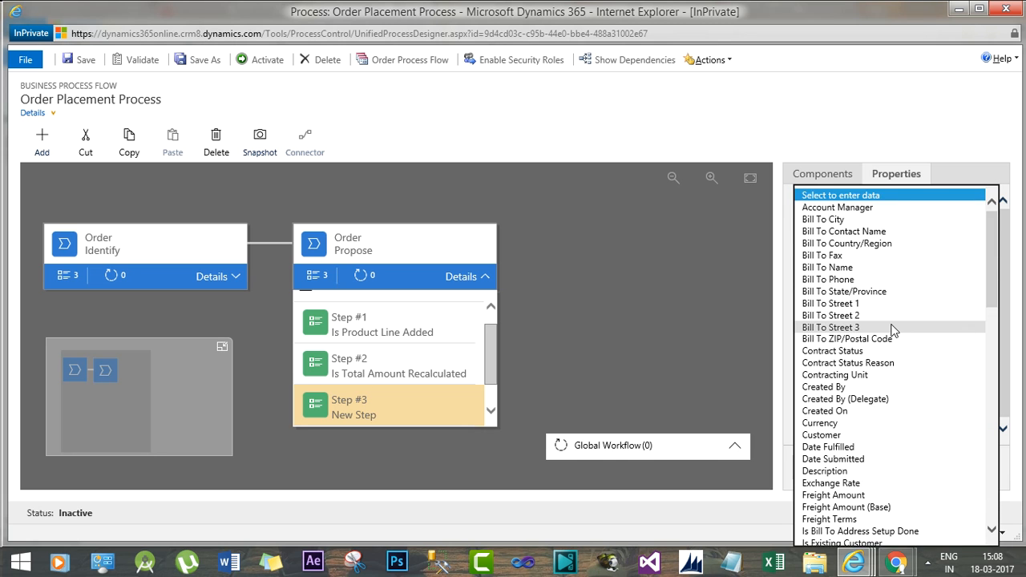
scroll(892, 330, down, 6)
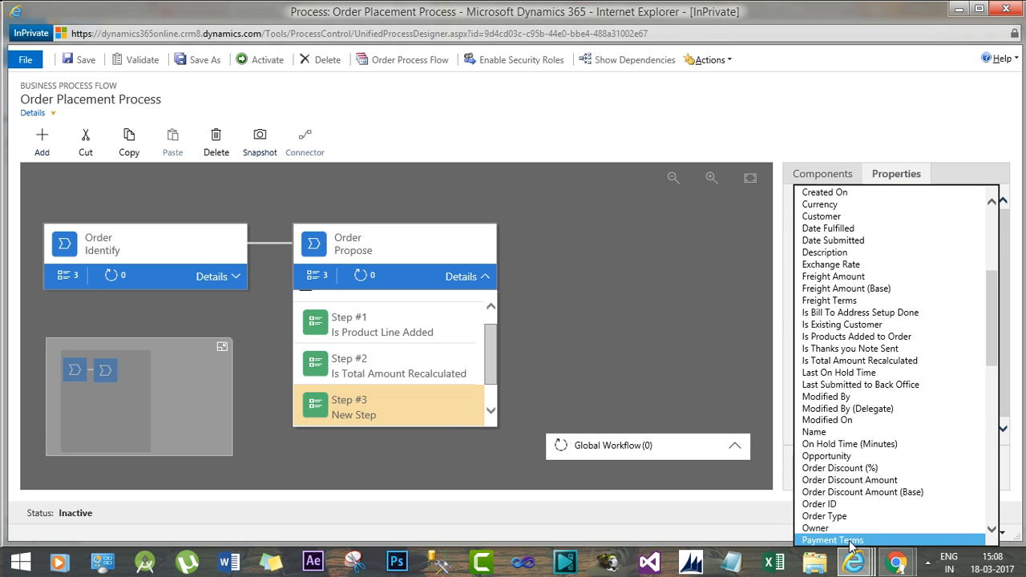
click(850, 541)
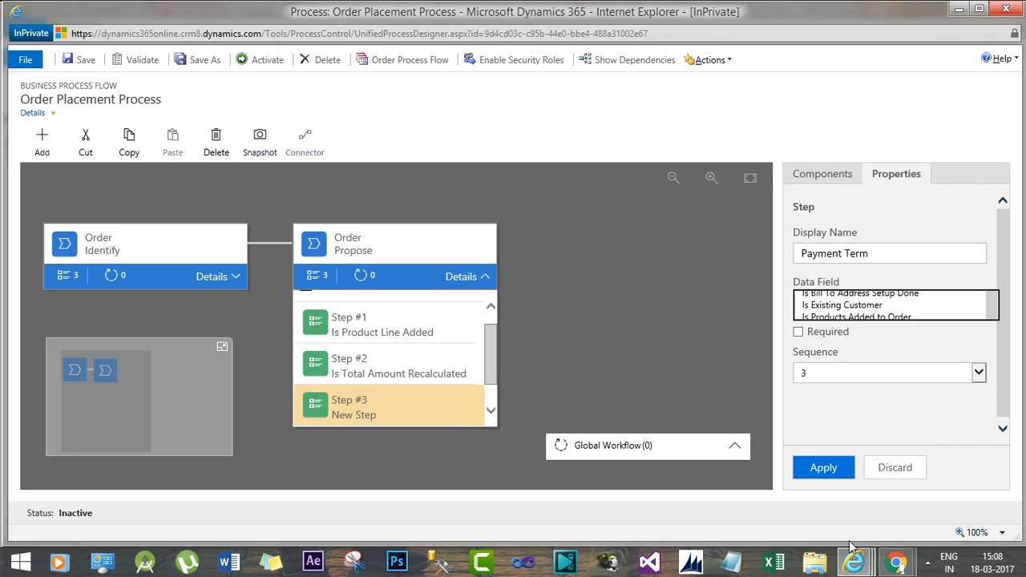
click(798, 332)
click(825, 469)
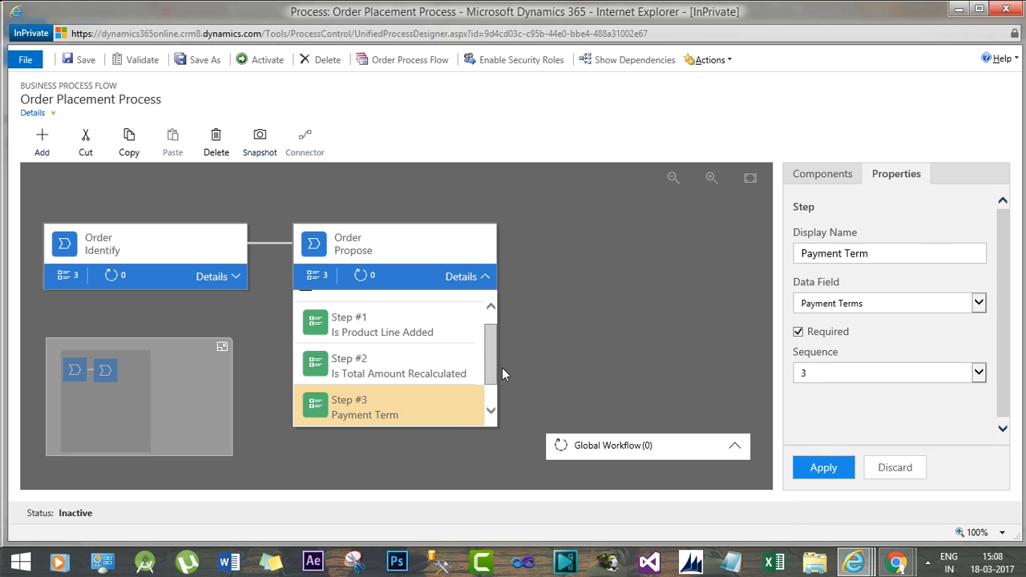
Add a fourth step to the Propose stage and enter Is Bill to Address Setup as its display name.
scroll(483, 357, down, 1)
scroll(485, 360, up, 2)
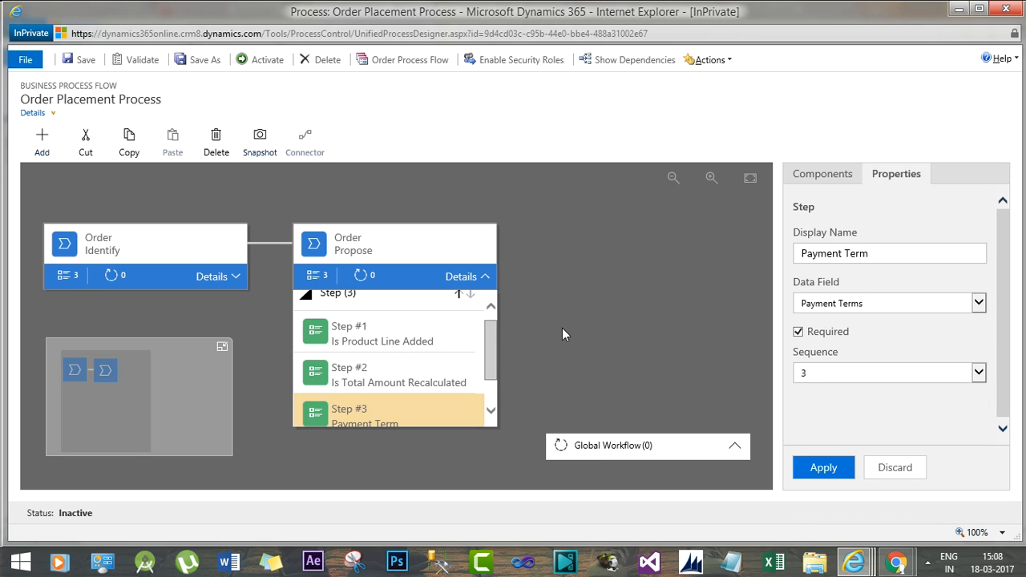
scroll(491, 385, down, 1)
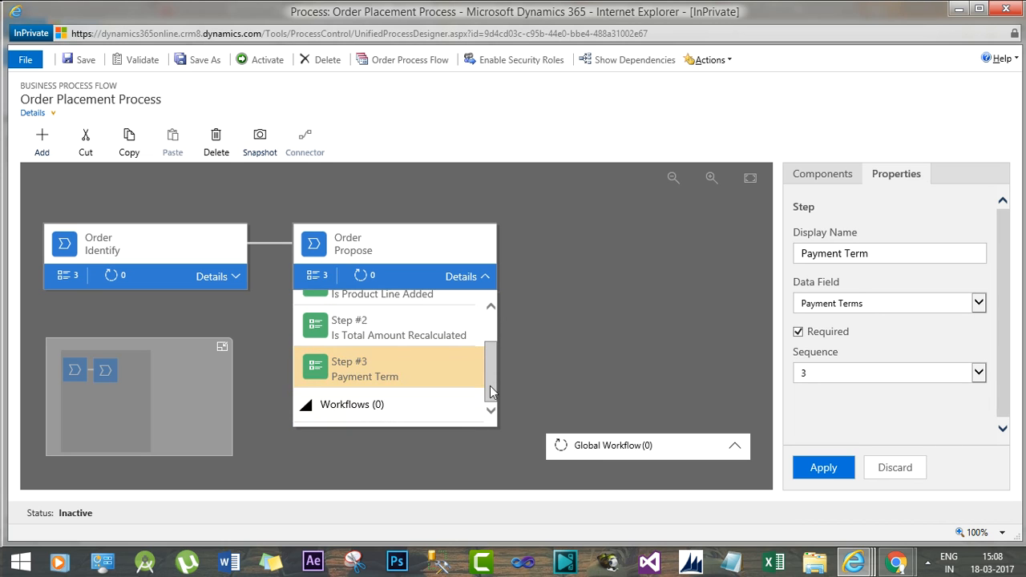
click(822, 174)
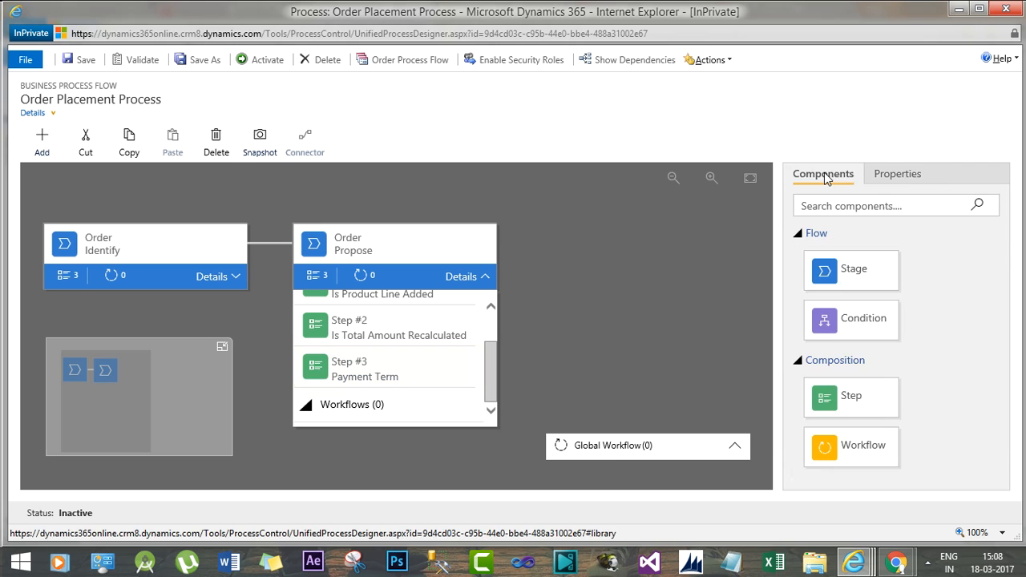
drag(852, 396, 415, 392)
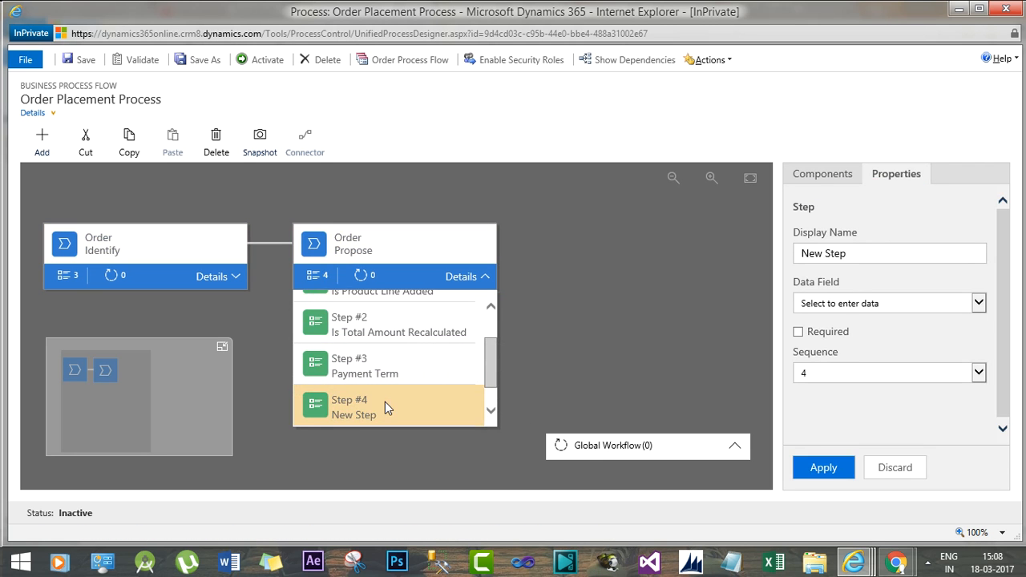
drag(865, 253, 793, 254)
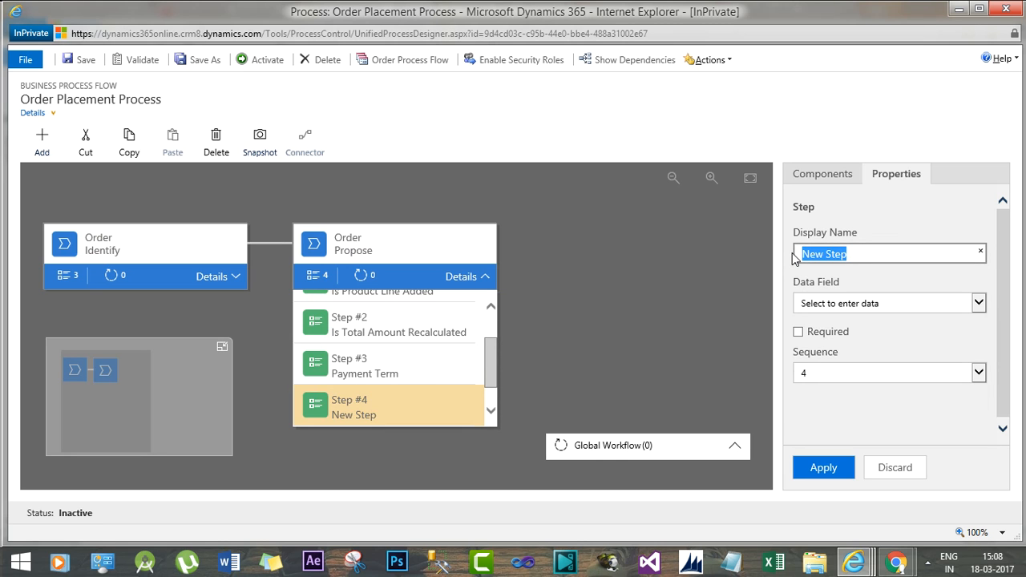
text(Is)
text( Billing)
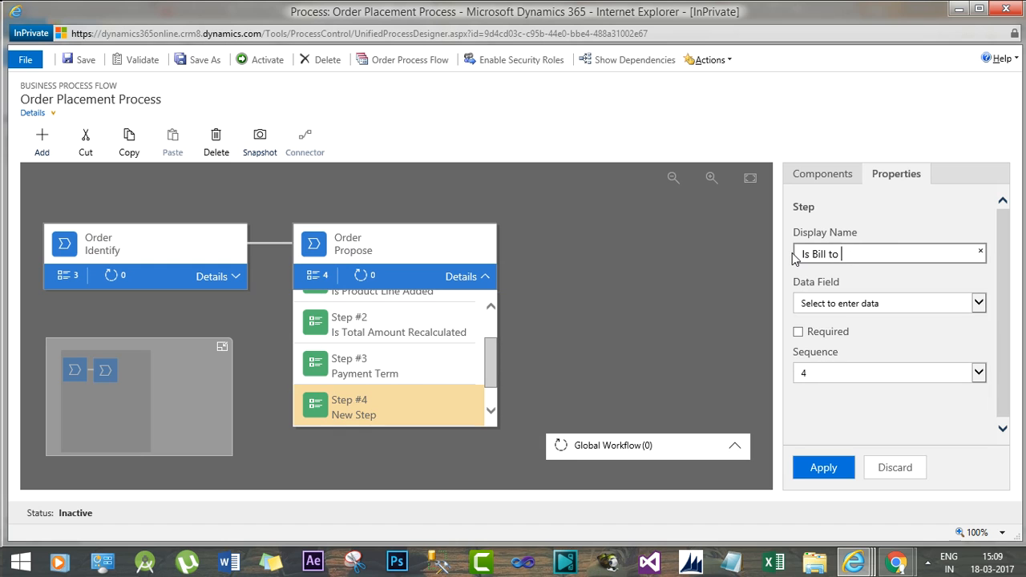
text(Address Setup)
Set the fourth Propose step's data field to Is Bill To Address Setup Done, make it required and apply its properties.
click(882, 302)
key(i)
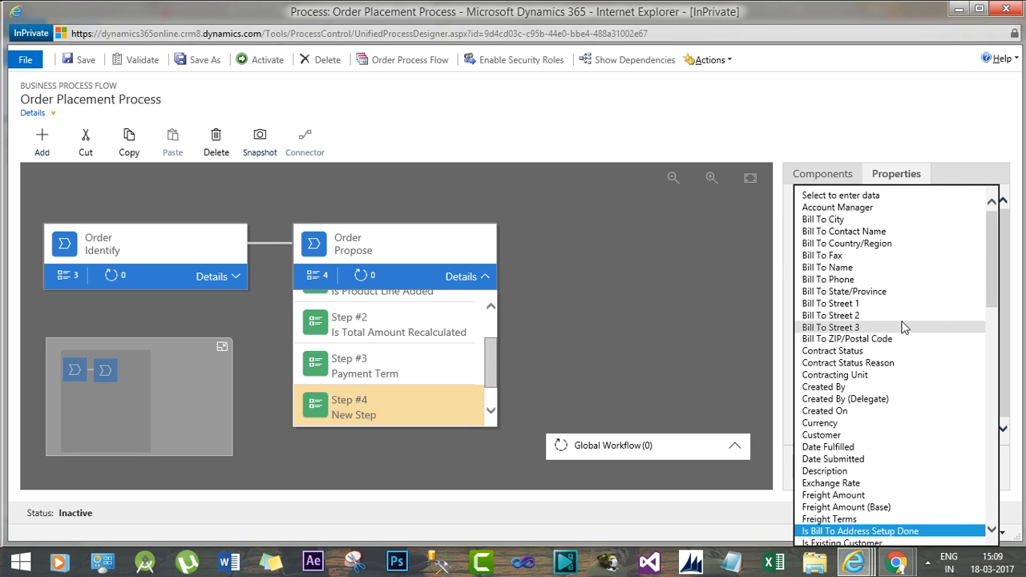
drag(990, 291, 993, 318)
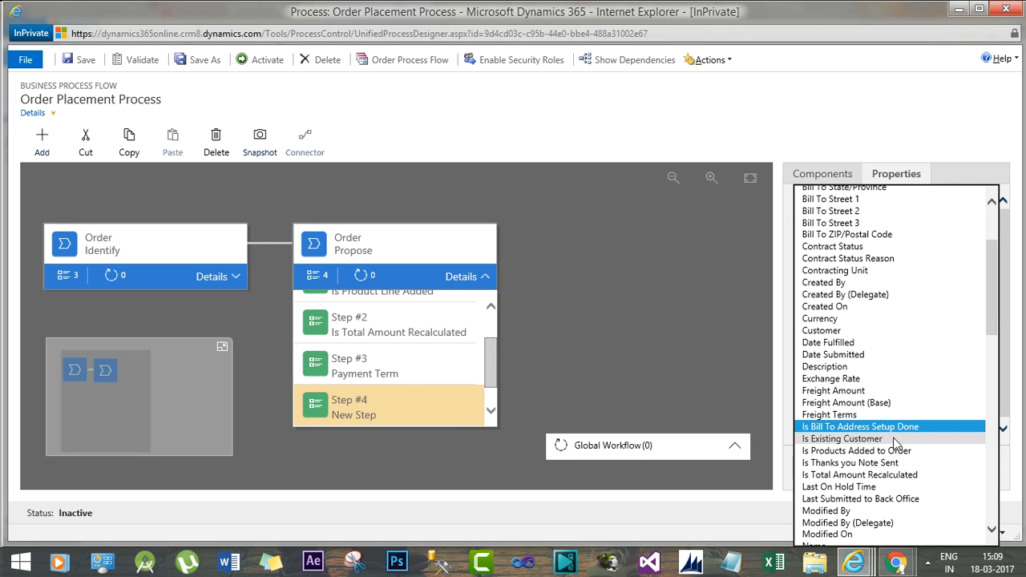
click(880, 428)
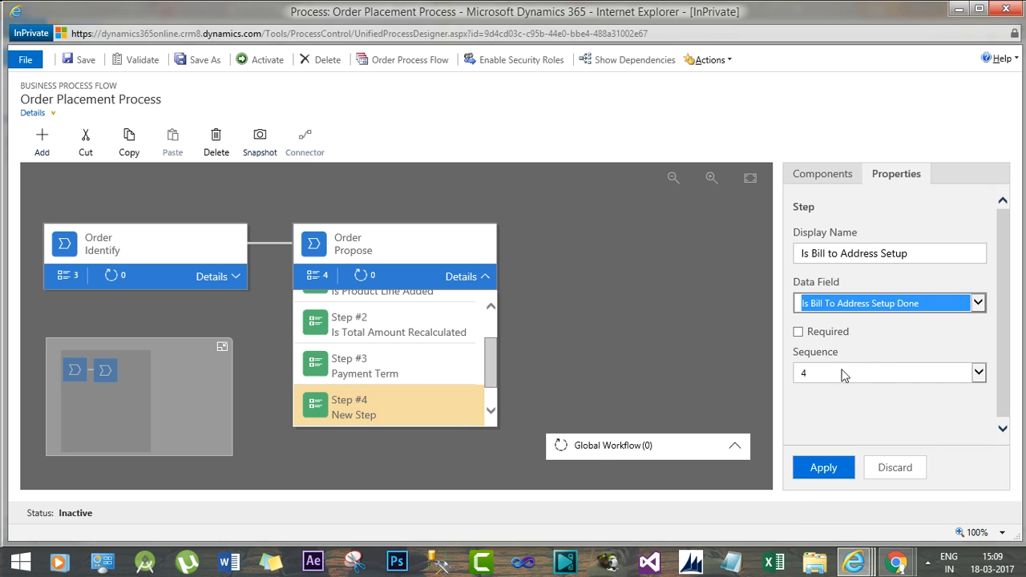
click(816, 336)
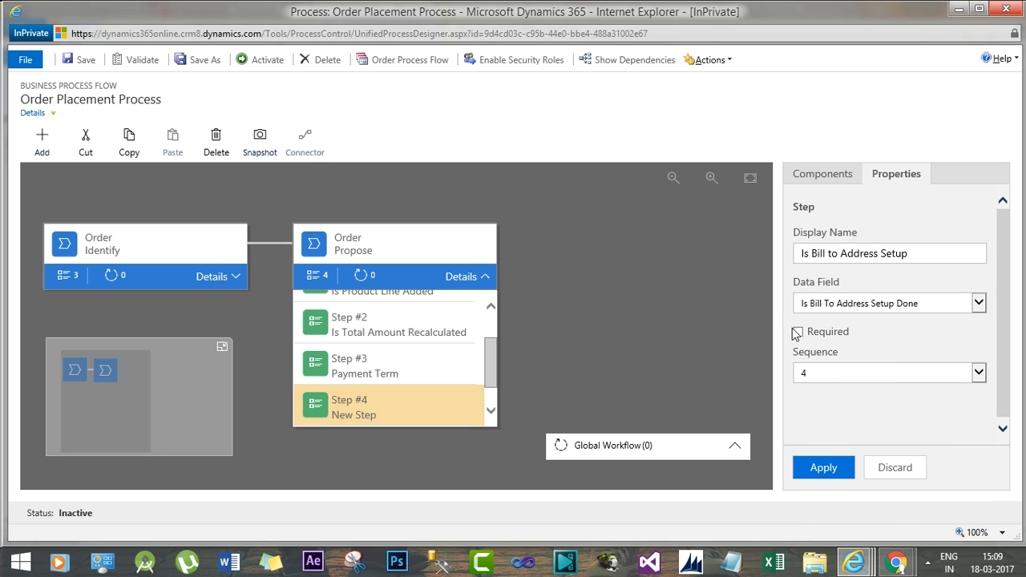
click(797, 332)
click(821, 467)
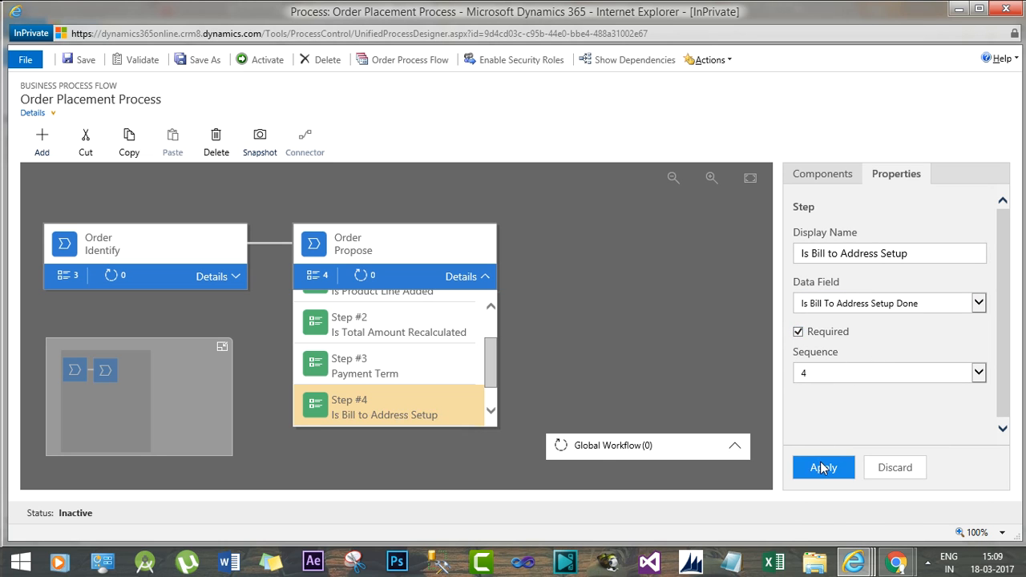
Add a third stage after Propose and enter Fulfilments as its display name.
click(484, 277)
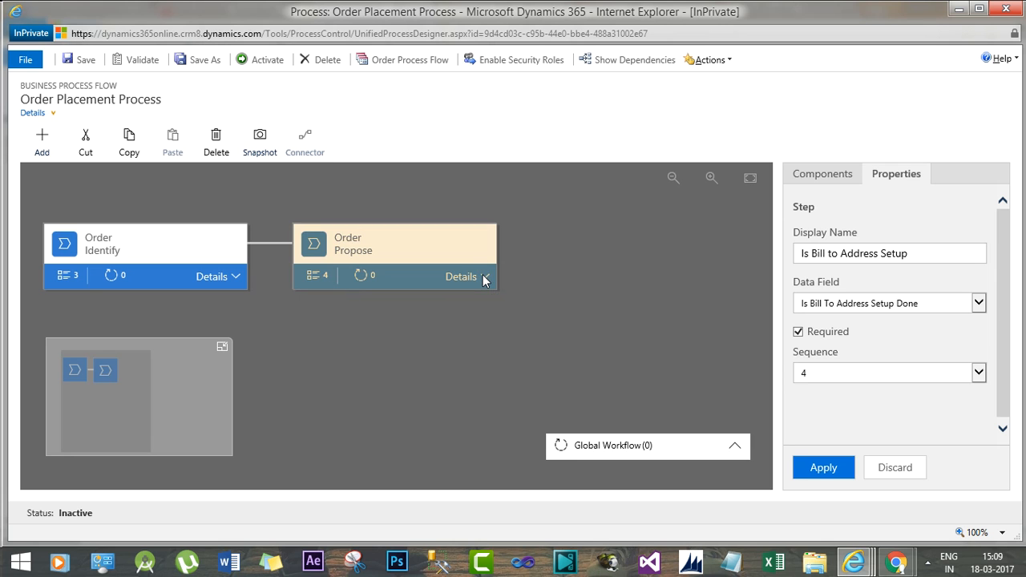
click(840, 174)
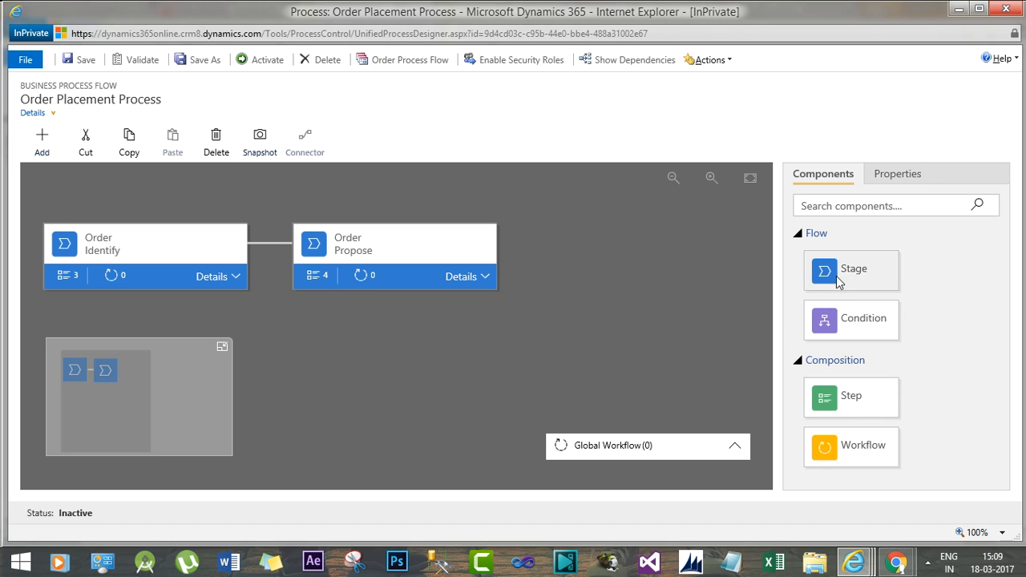
drag(836, 270, 580, 258)
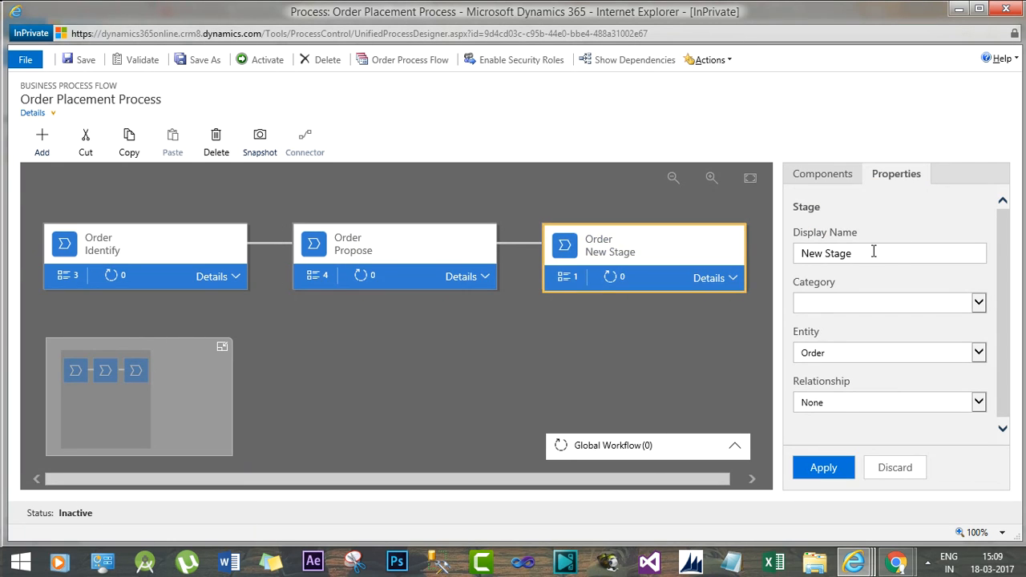
drag(874, 252, 782, 255)
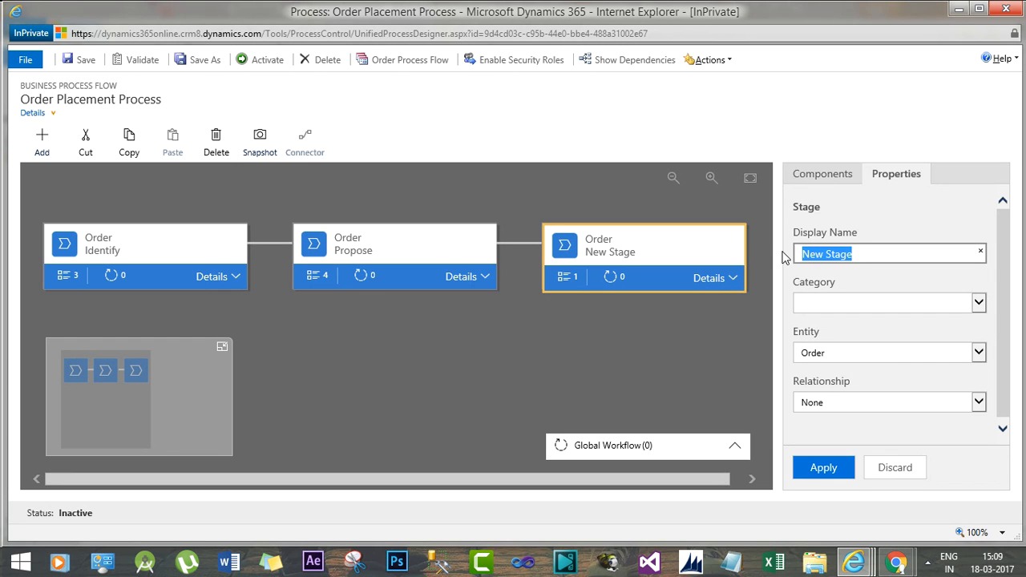
text(Finalised)
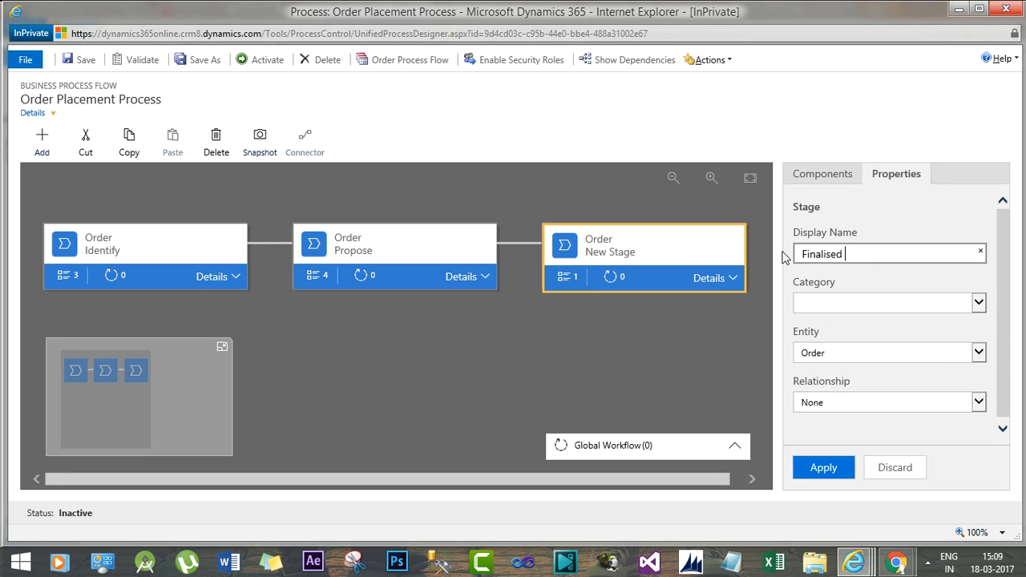
double_click(834, 253)
text(Fulfilments)
Set the Fulfilments stage's category to Close and apply its properties.
click(972, 304)
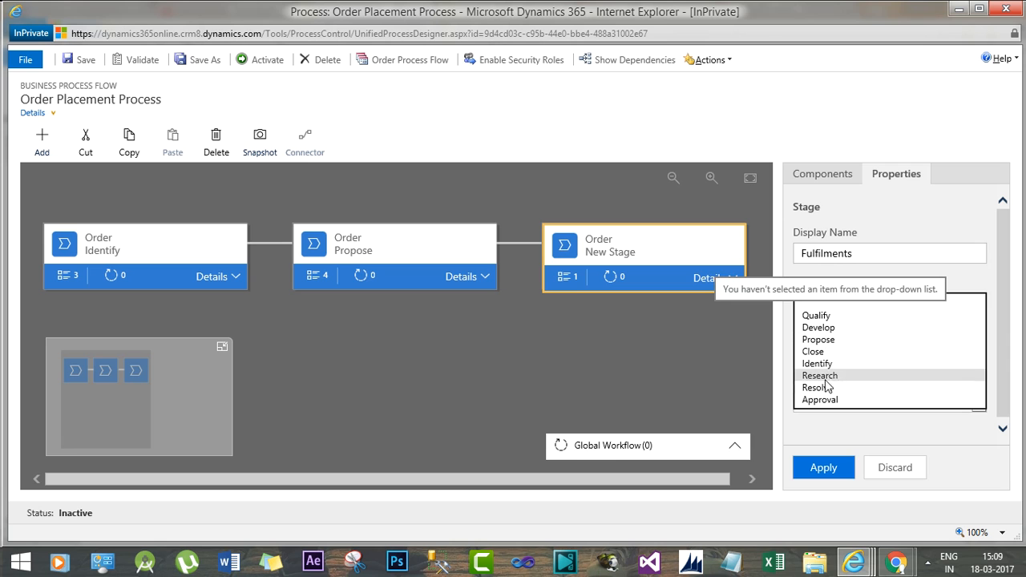
click(825, 353)
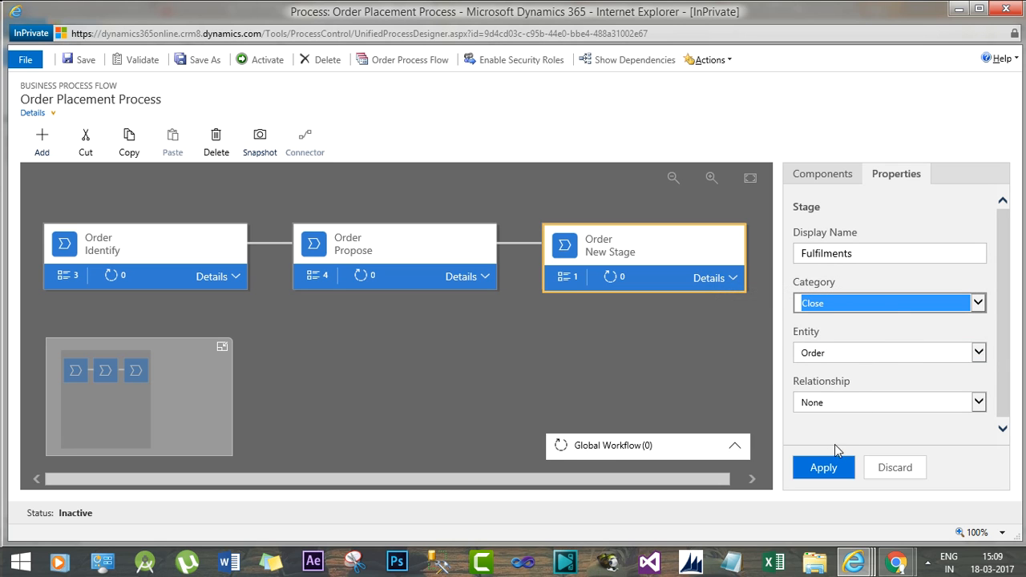
click(826, 469)
Enter Thanks You Note as the display name of the Fulfilments stage's first step.
click(729, 278)
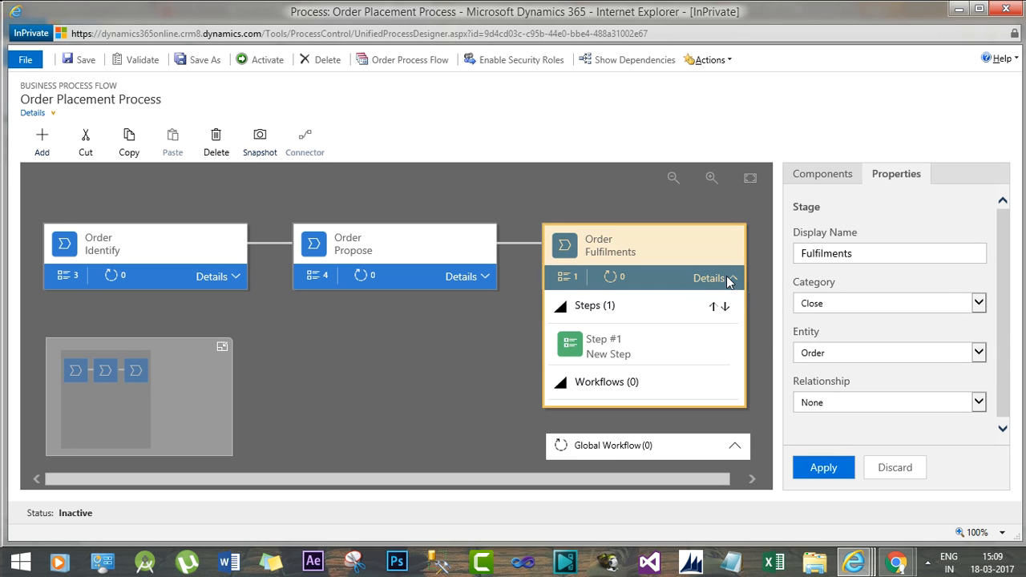
click(627, 350)
drag(852, 253, 792, 253)
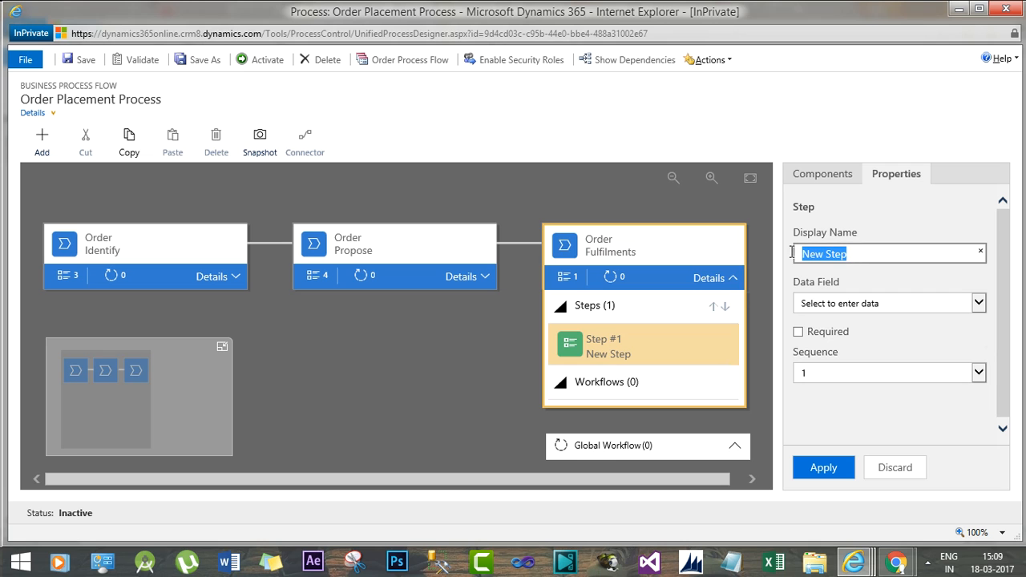
text(Thanks)
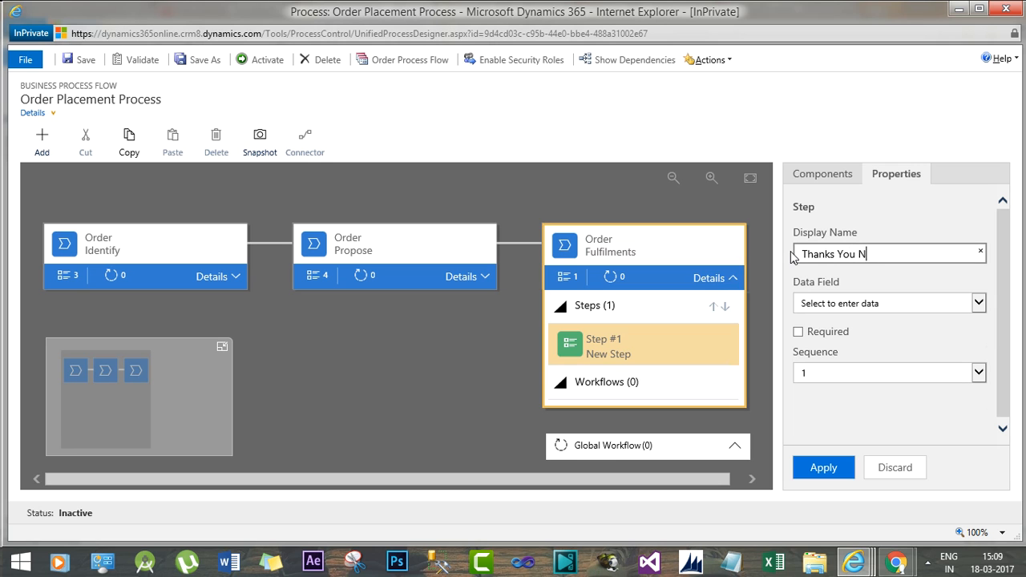
text(You Note)
Set the Thanks You Note step's data field to Is Thanks you Note Sent, make it required and apply its properties.
click(966, 305)
text(is t)
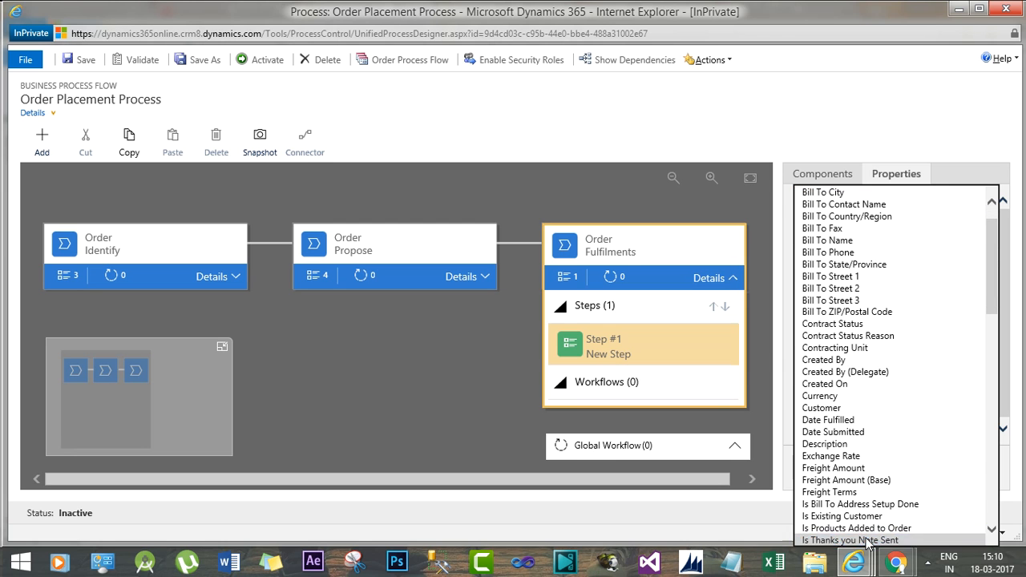
key(Return)
click(798, 332)
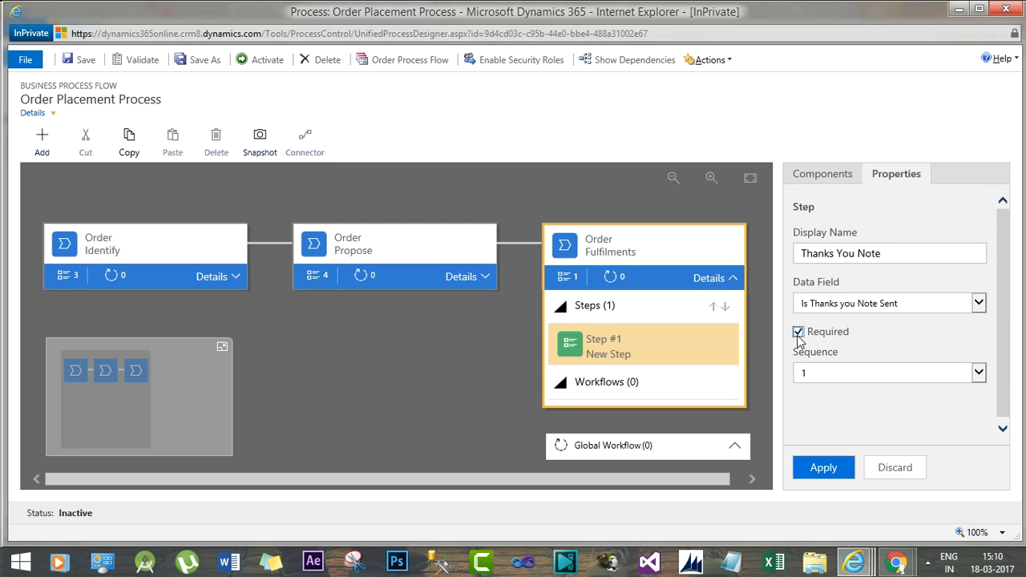
click(832, 471)
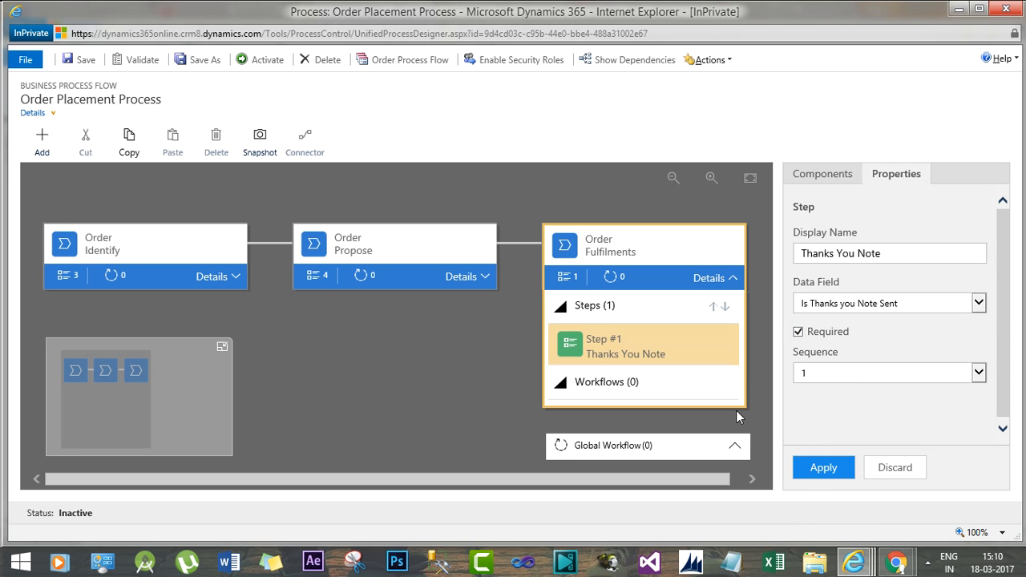
click(730, 278)
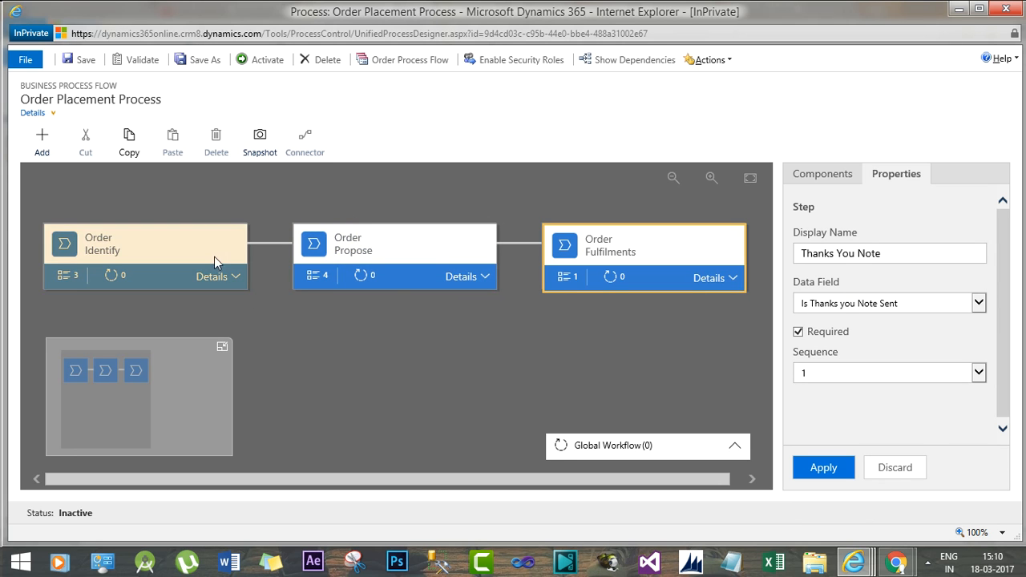
Review the steps defined in the Identify, Propose and Fulfilments stages of the process flow.
click(230, 278)
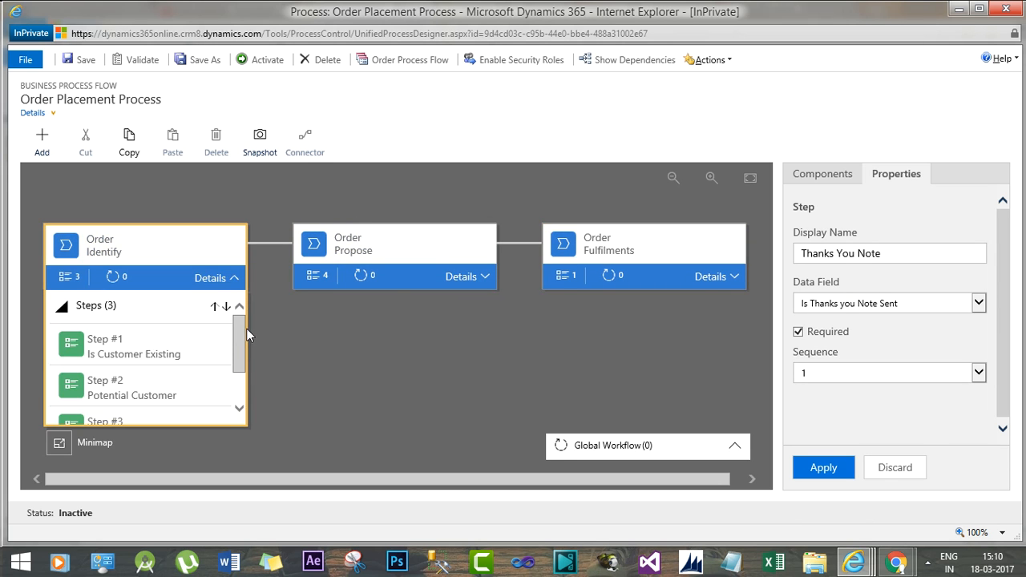
scroll(236, 353, down, 1)
drag(236, 356, 240, 332)
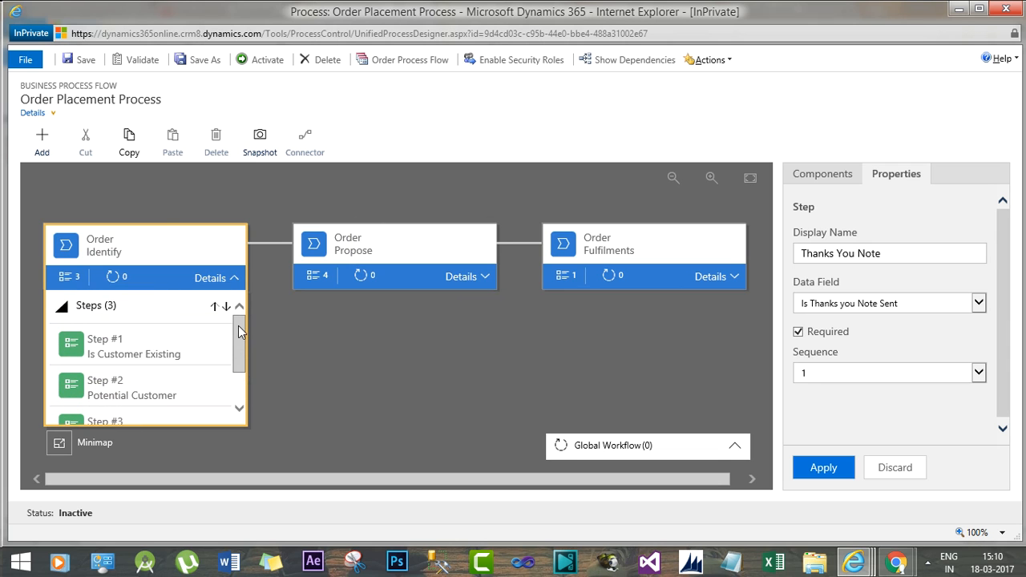
click(234, 279)
click(483, 277)
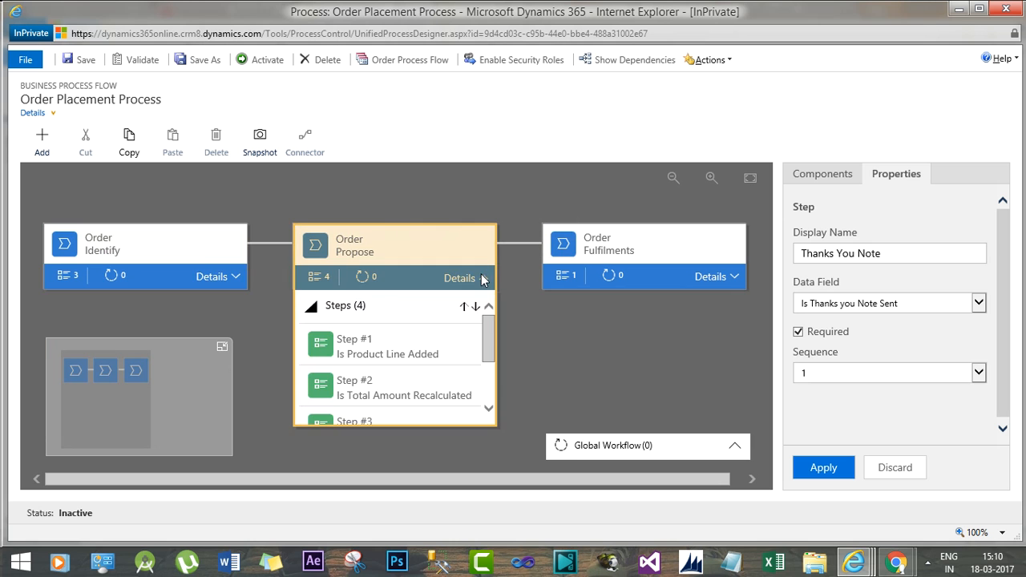
mouse_move(489, 327)
mouse_down()
mouse_move(487, 370)
mouse_move(491, 335)
mouse_up()
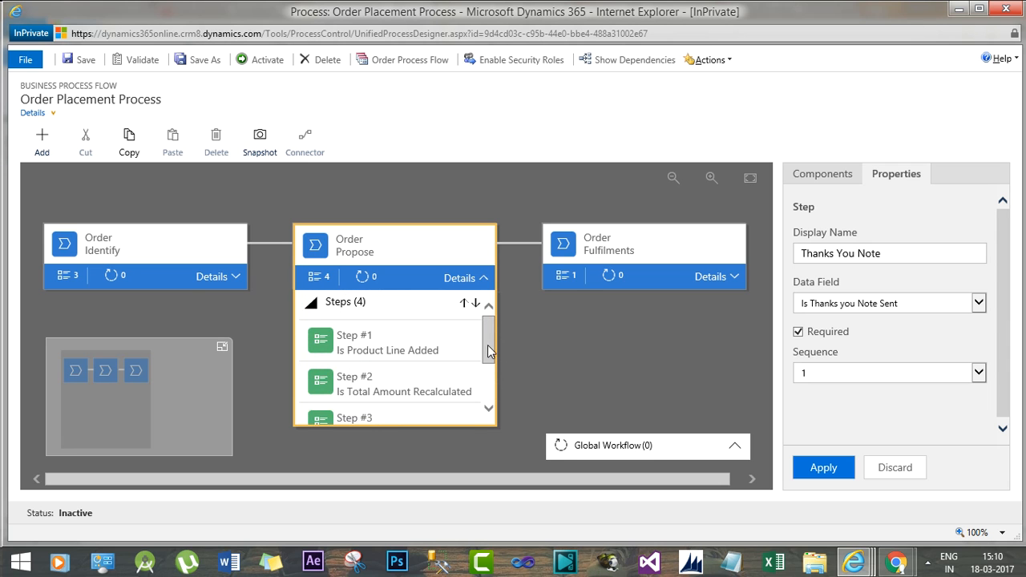
click(484, 280)
click(734, 277)
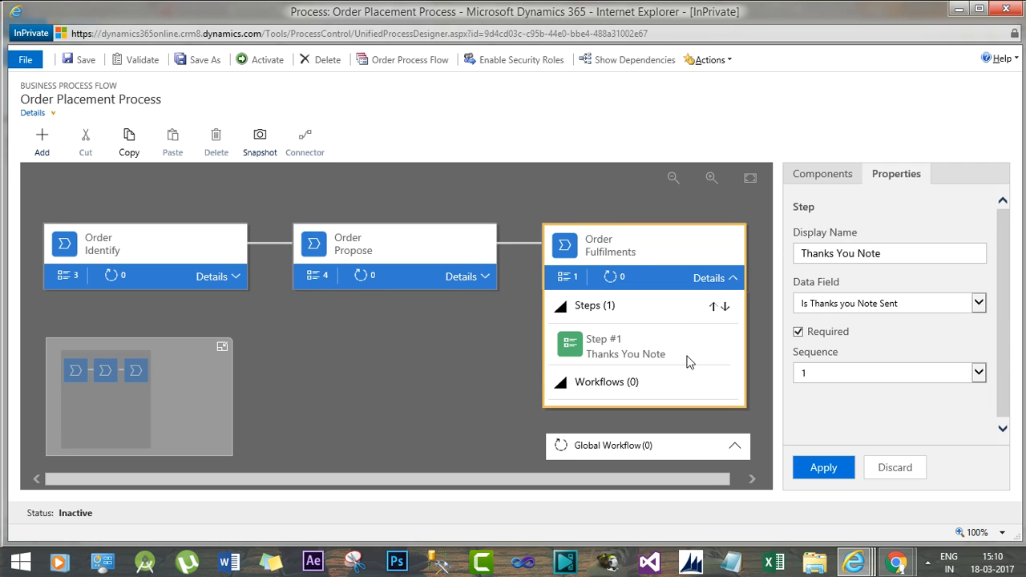
click(732, 278)
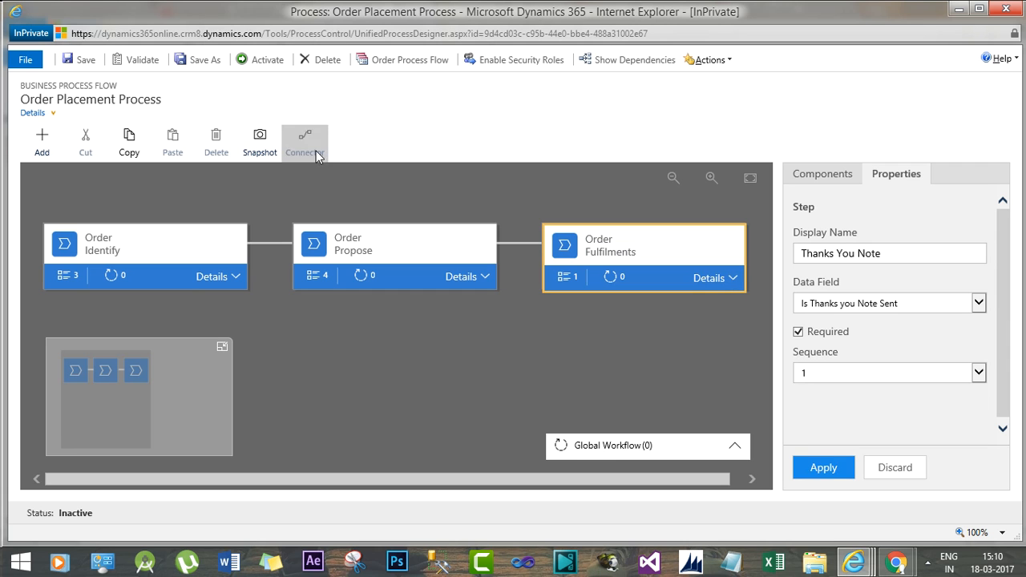
Validate and save the Order Placement Process, and activate it.
click(134, 62)
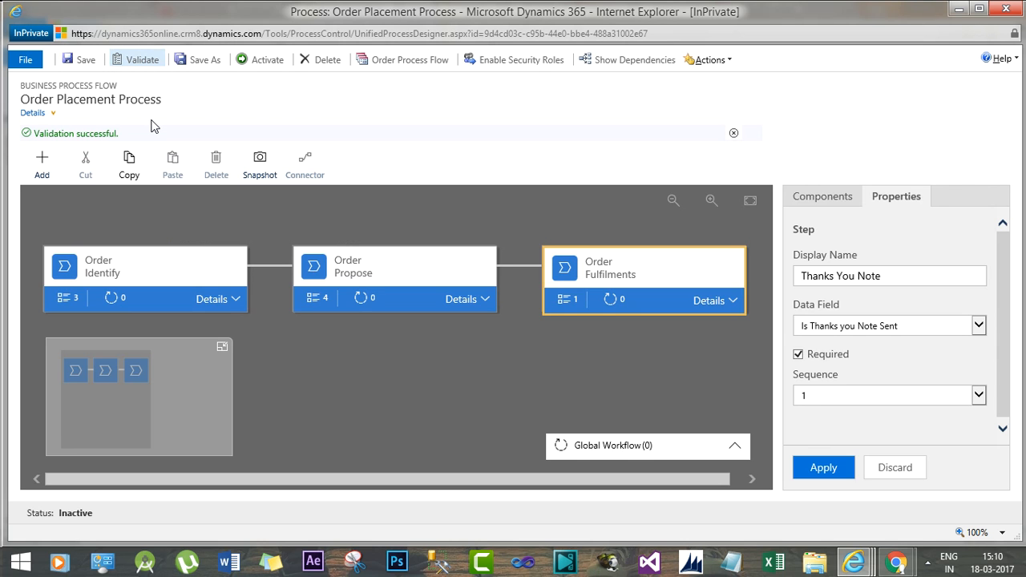
click(84, 61)
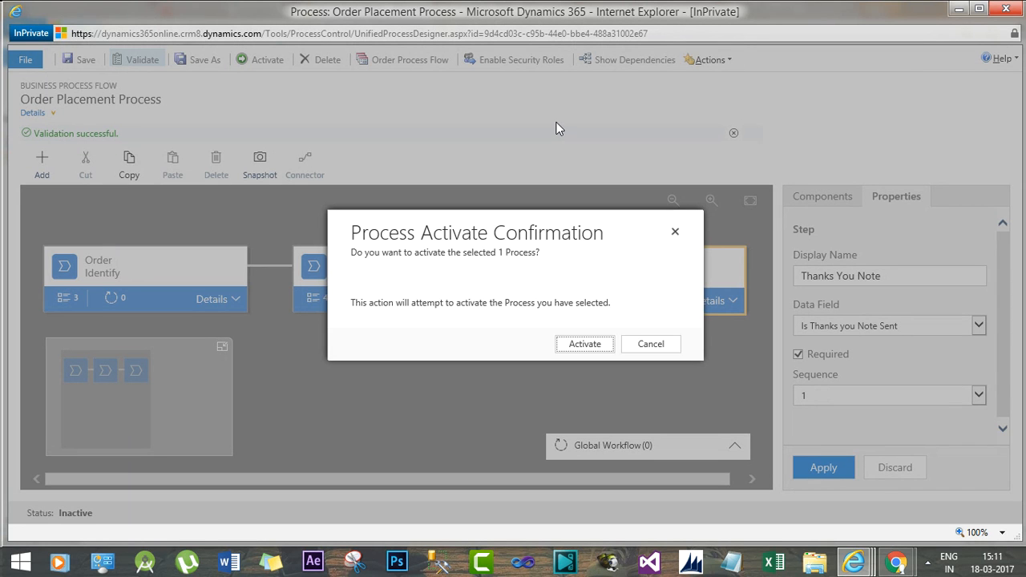
click(580, 345)
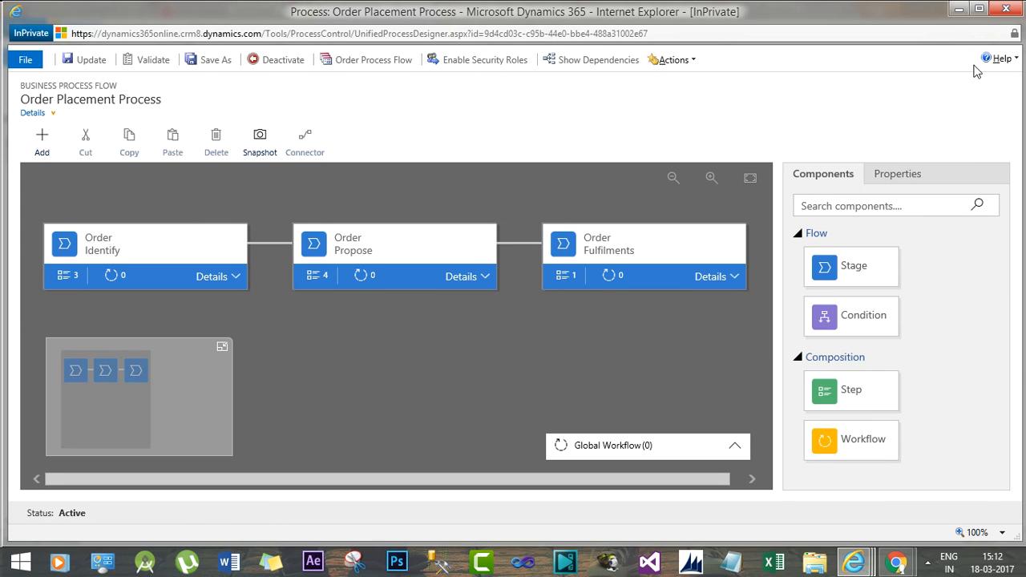
Close the process designer and solution windows and create a new order from the Sales area's Orders list.
click(1005, 9)
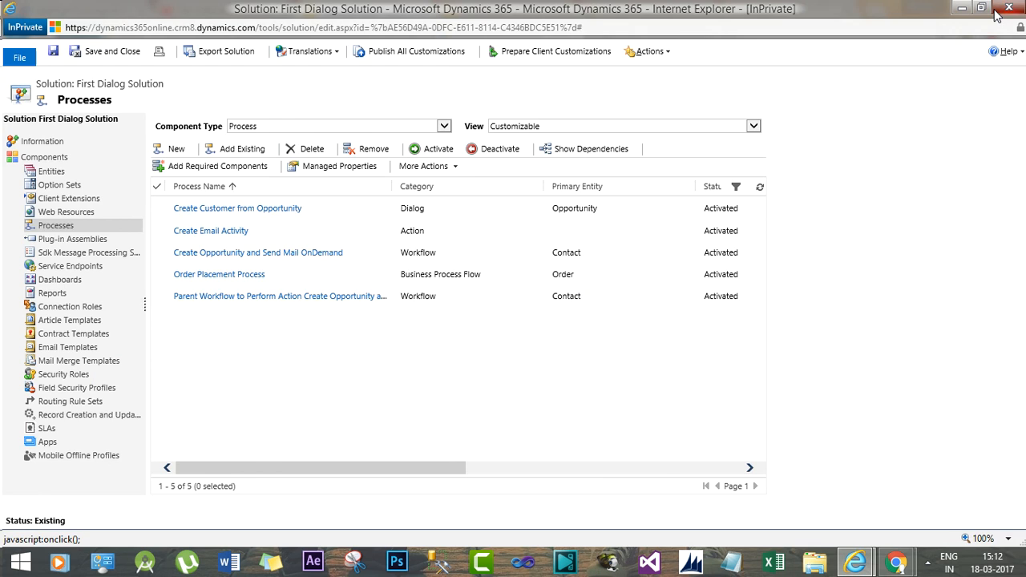
click(1007, 9)
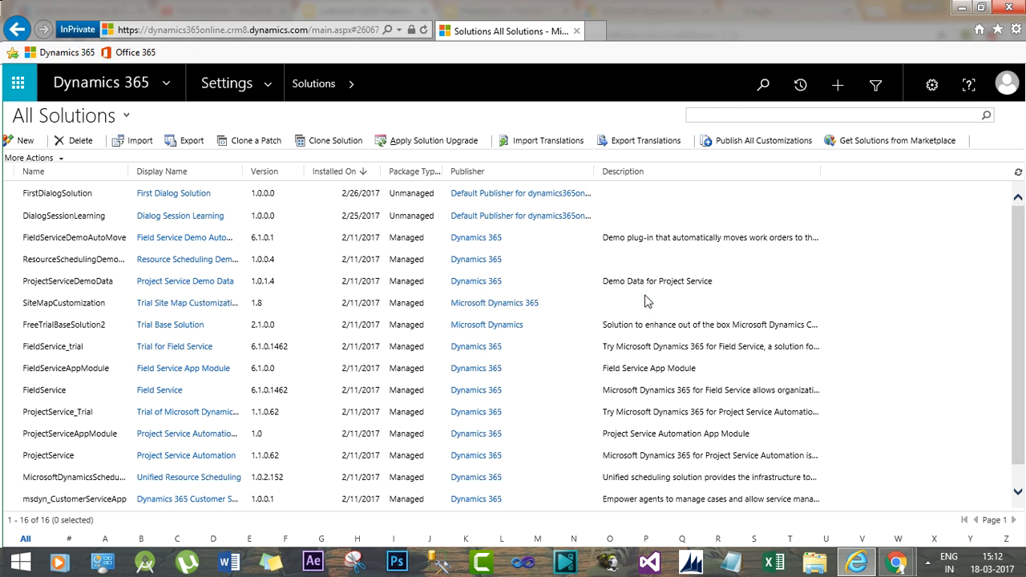
click(271, 88)
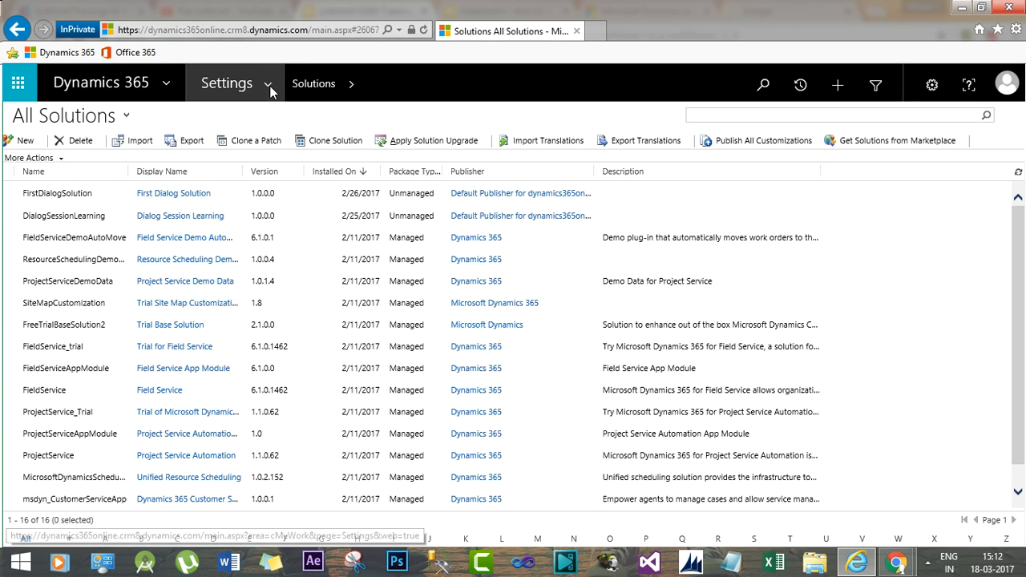
click(8, 151)
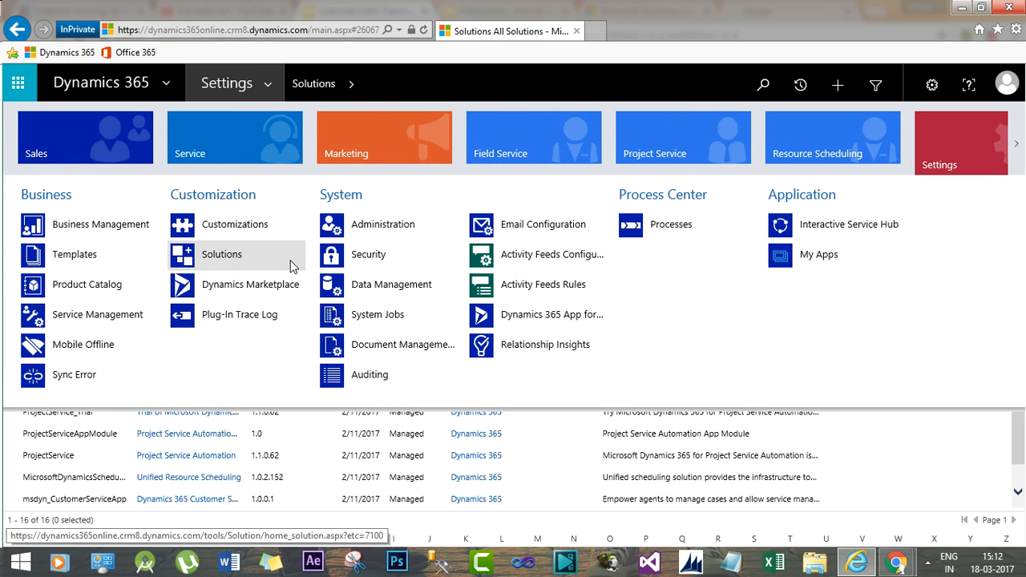
click(137, 139)
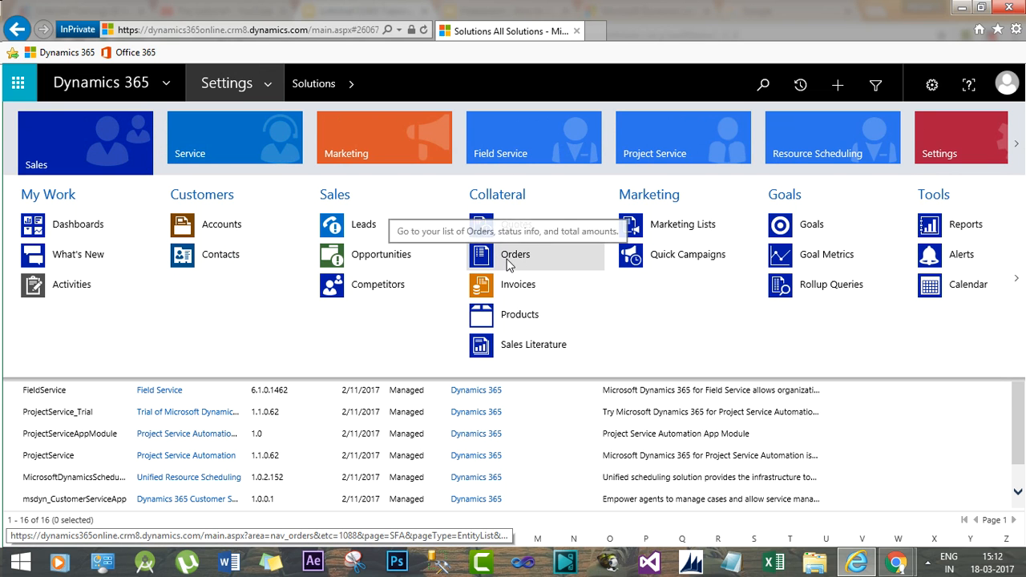
click(506, 260)
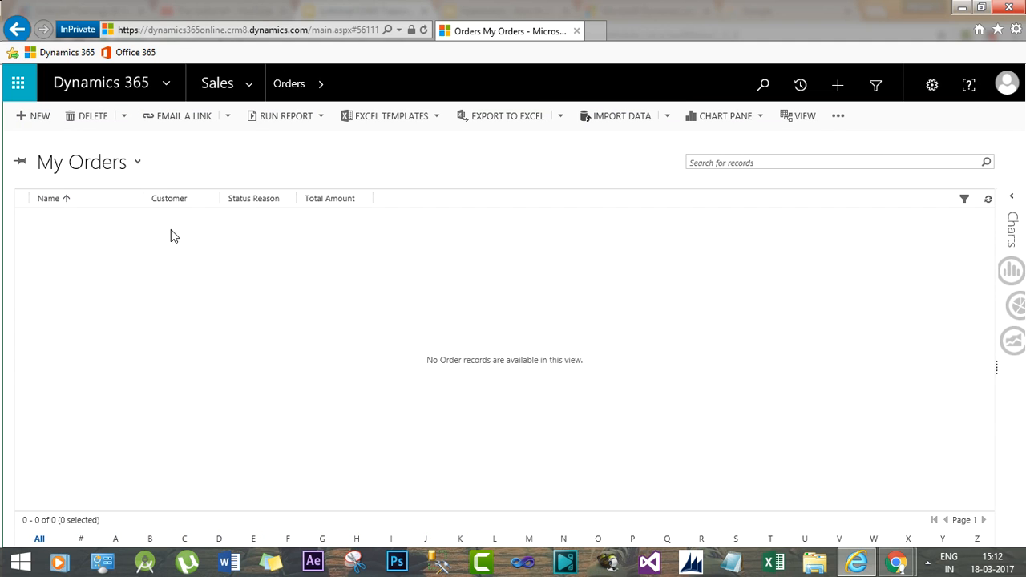
click(44, 121)
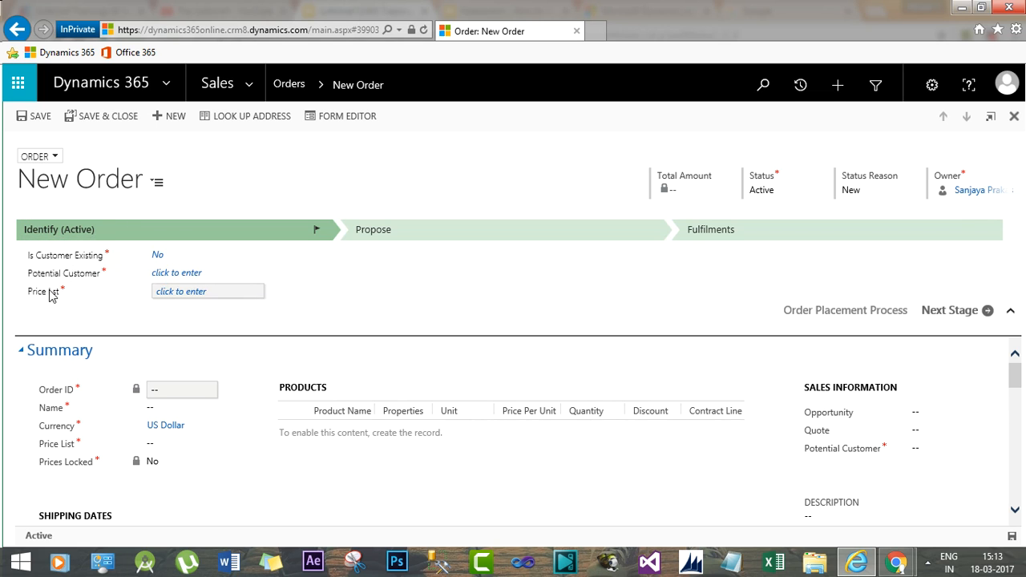
Examine the steps shown for the Propose, Fulfilments and Identify stages on the new order.
click(427, 244)
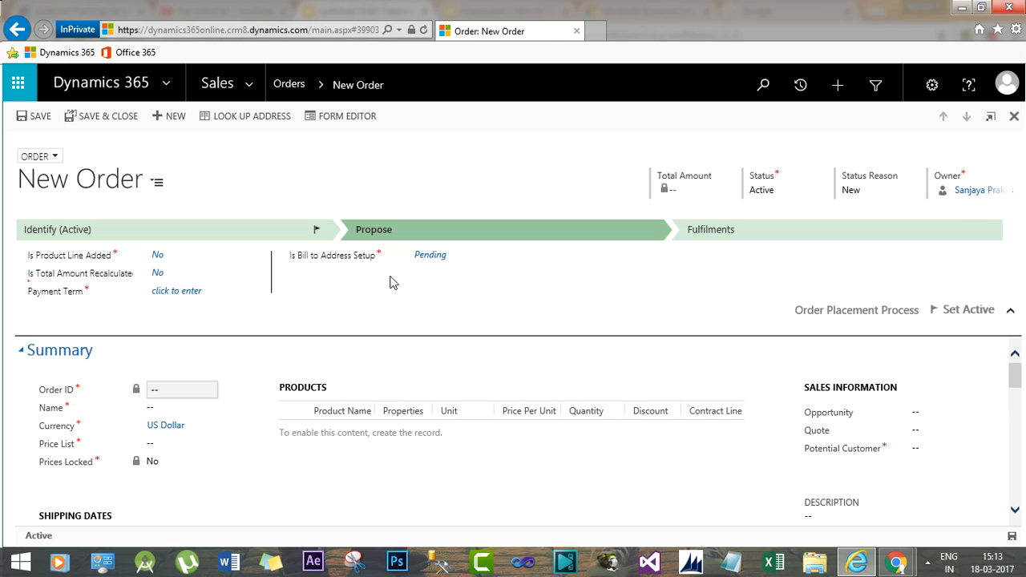
click(729, 240)
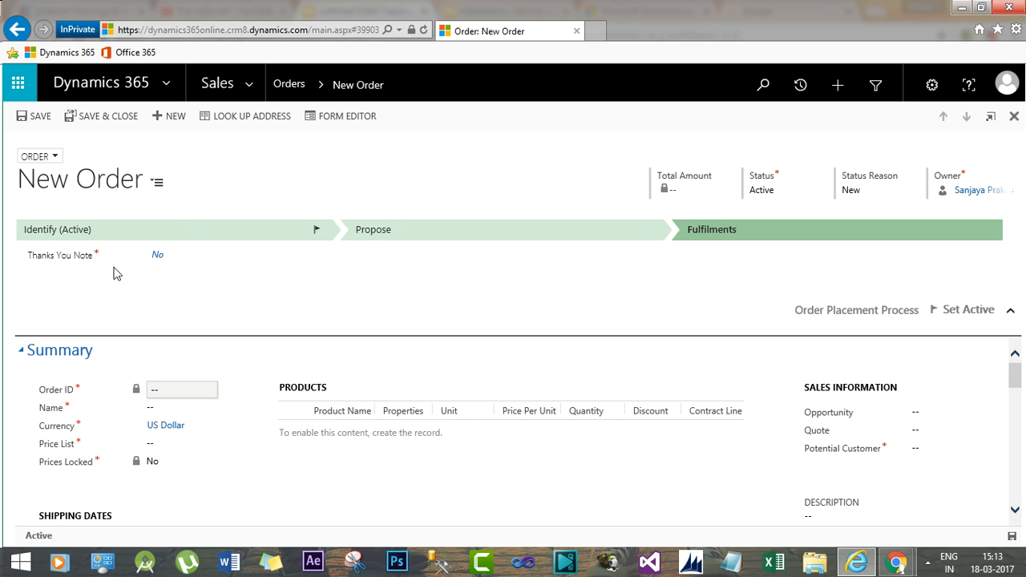
click(70, 232)
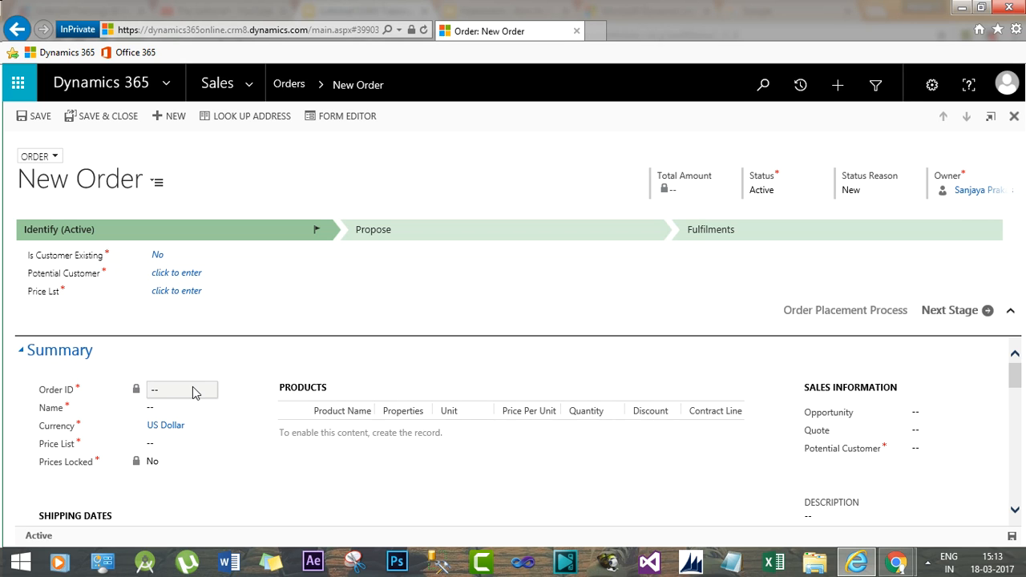
click(164, 408)
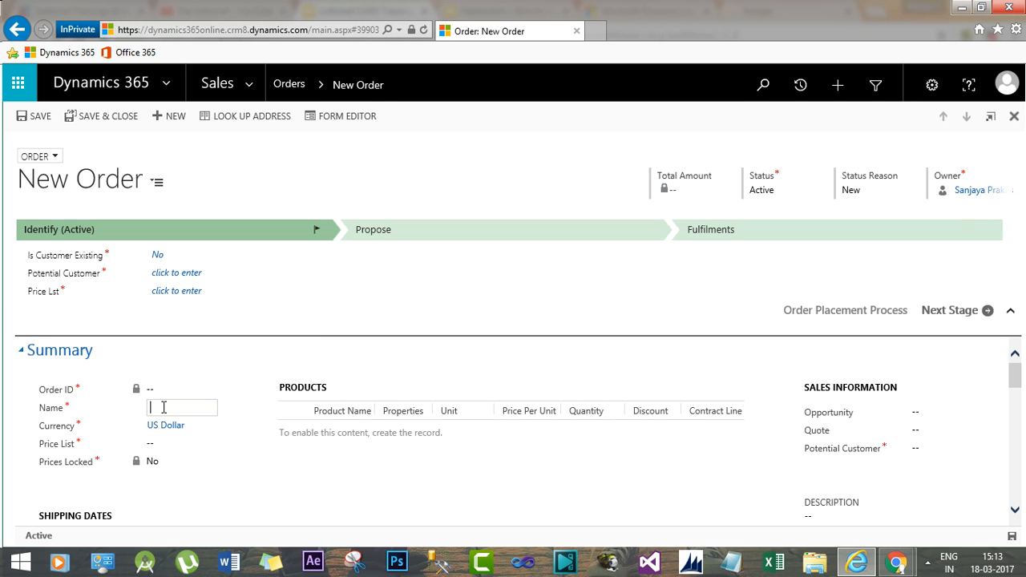
text(Order For)
key(BackSpace)
key(BackSpace)
key(BackSpace)
key(BackSpace)
key(BackSpace)
key(BackSpace)
key(BackSpace)
key(BackSpace)
key(BackSpace)
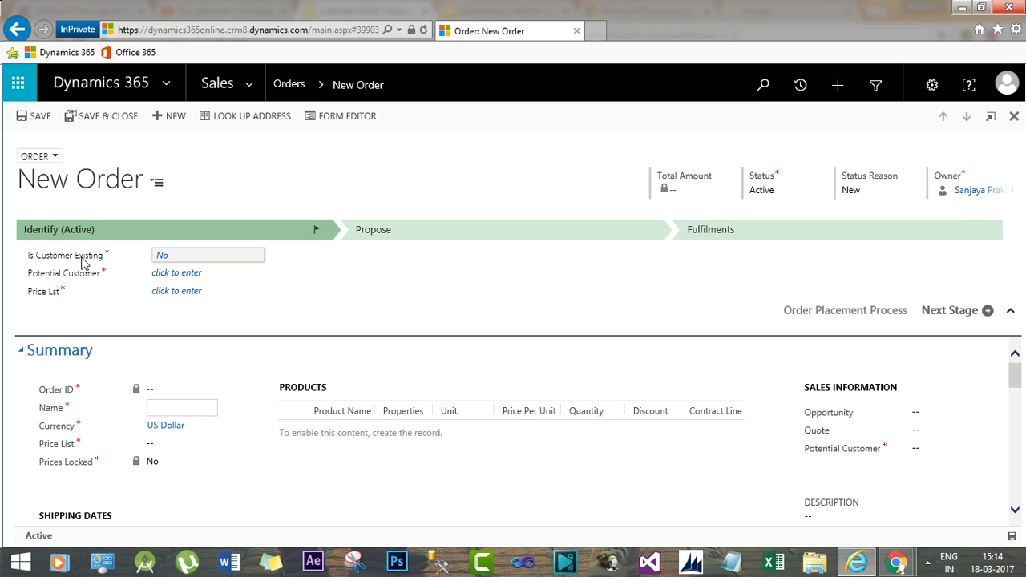
In the Identify stage, set Is Customer Existing to Yes and choose the account A. Datum as the potential customer.
click(163, 258)
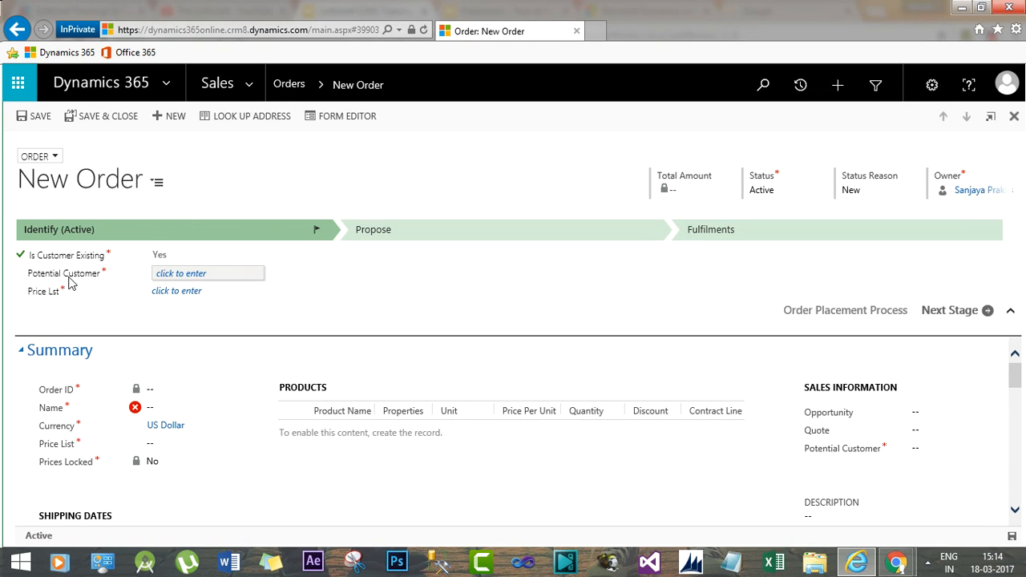
click(200, 274)
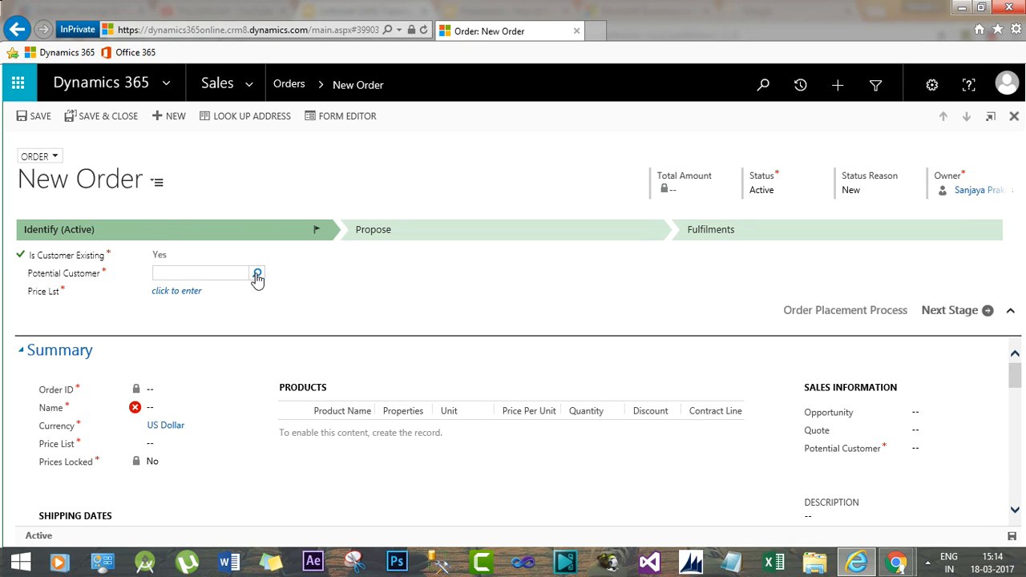
click(257, 276)
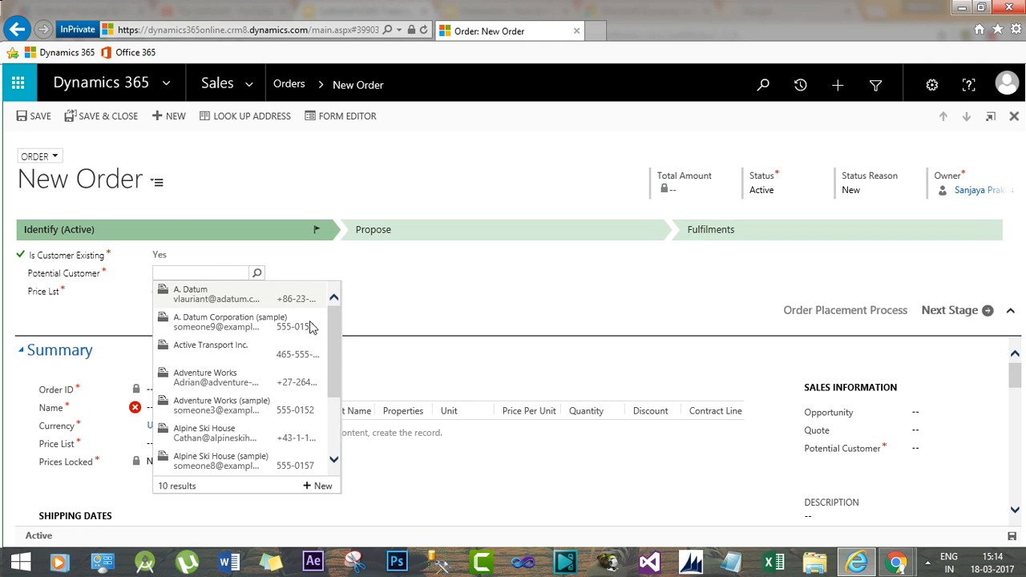
click(198, 299)
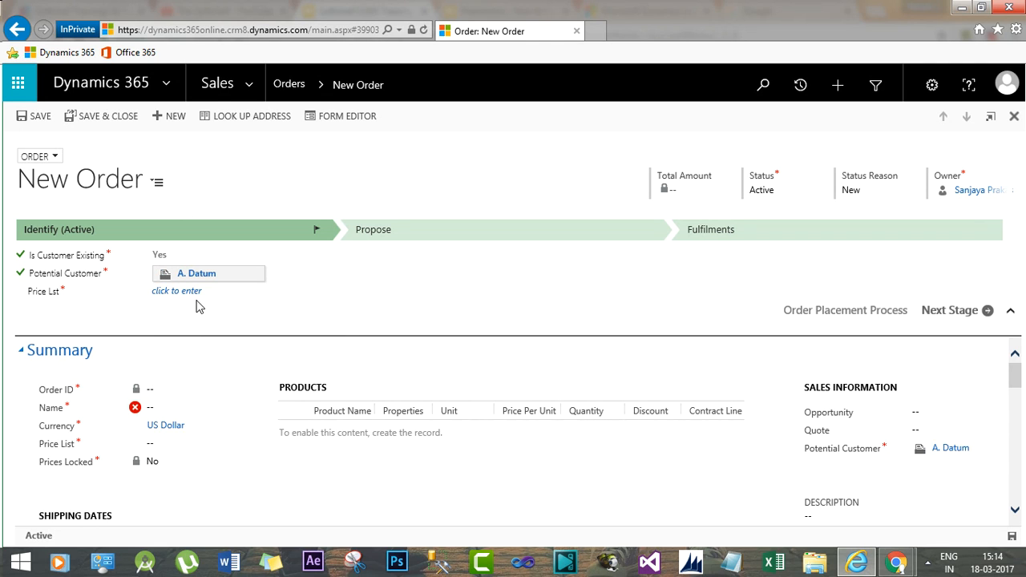
Choose Retail as the price list in the order's Identify stage.
click(195, 291)
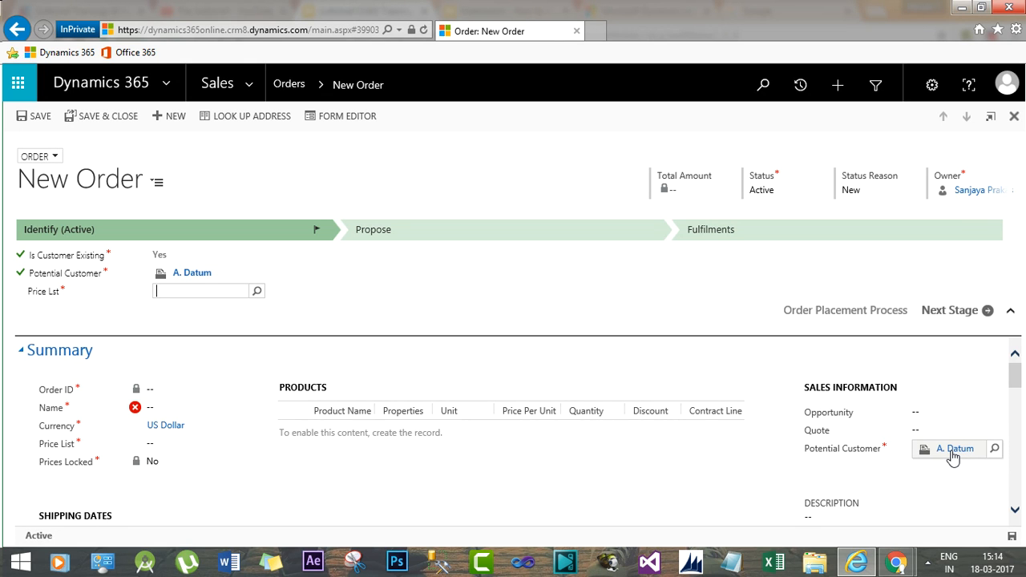
click(255, 294)
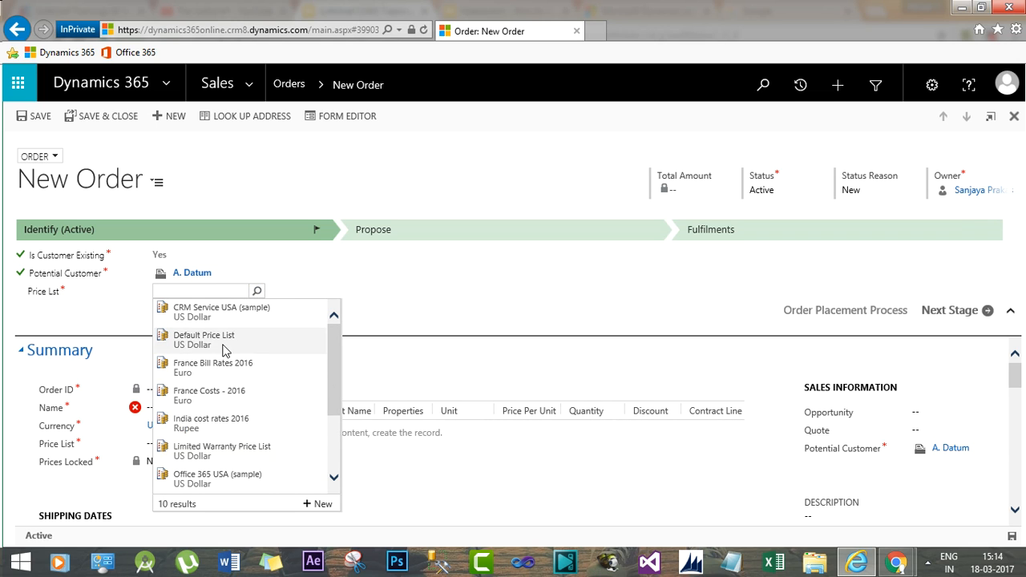
drag(331, 383, 332, 417)
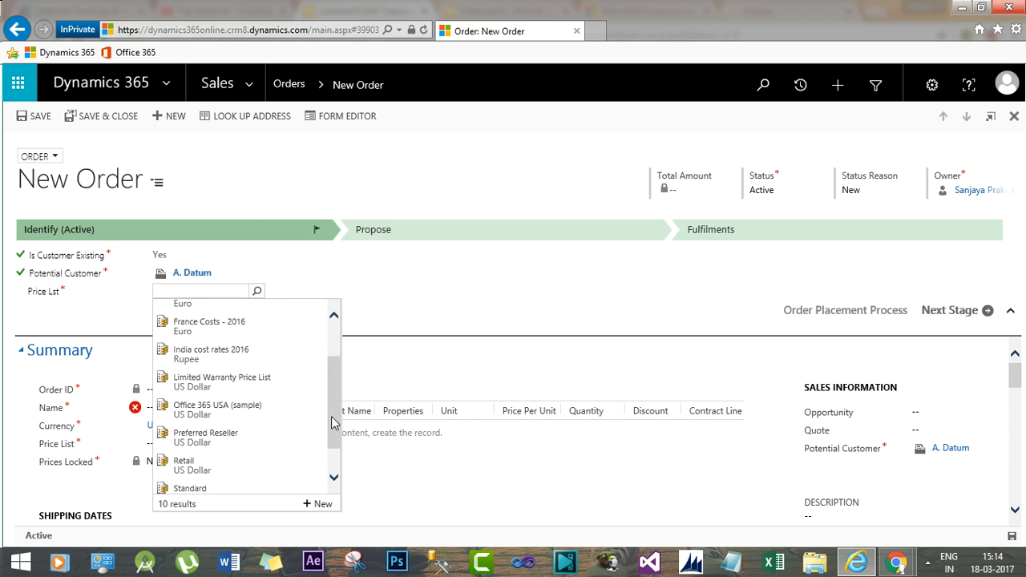
click(206, 466)
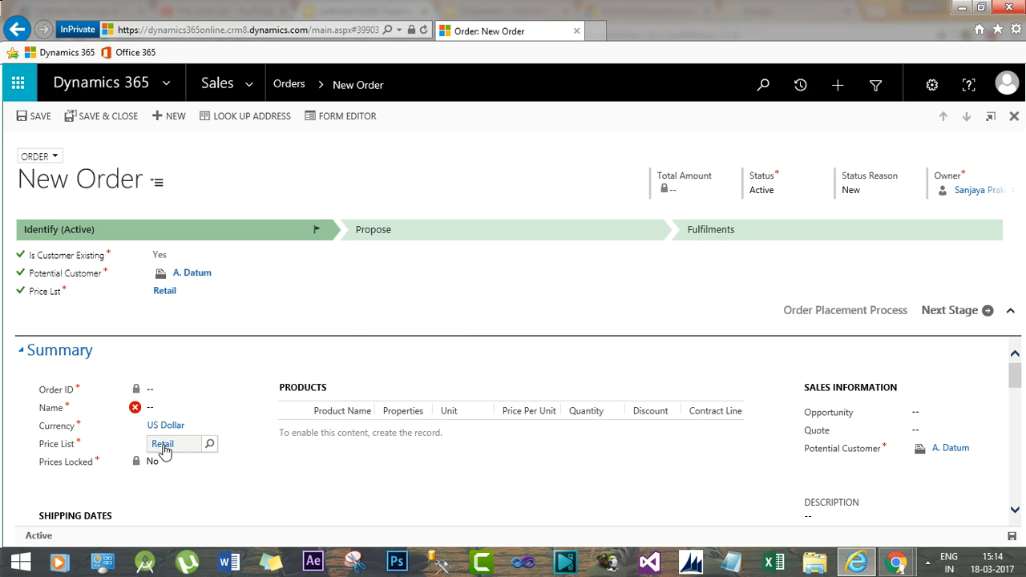
Name the new order "Order for 1000 Tablet" and save it.
click(166, 406)
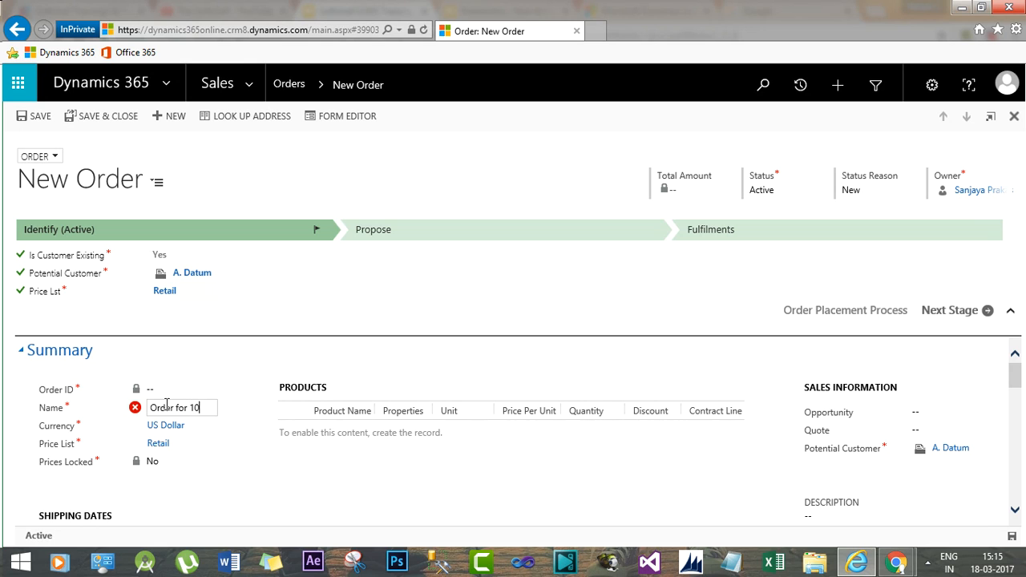
text(Order for 1000 Tablet)
click(37, 120)
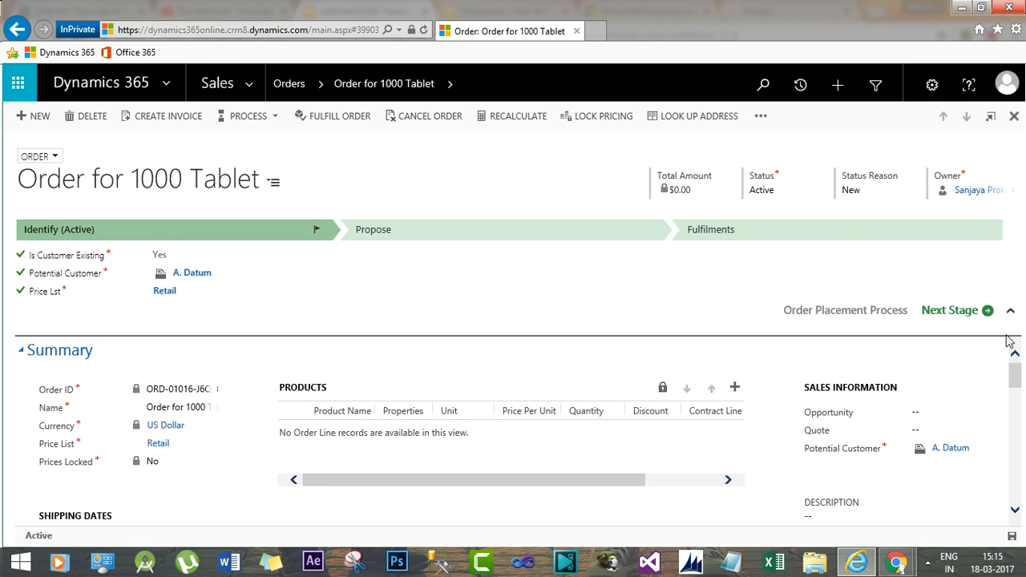
Advance the order to the Propose stage and try to move past it without completing the required steps.
click(961, 311)
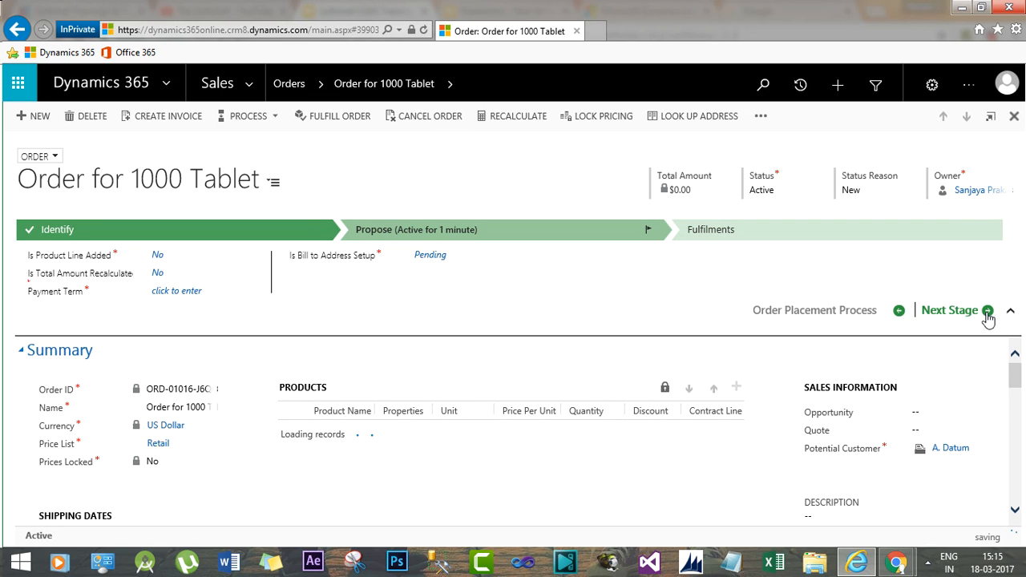
click(930, 314)
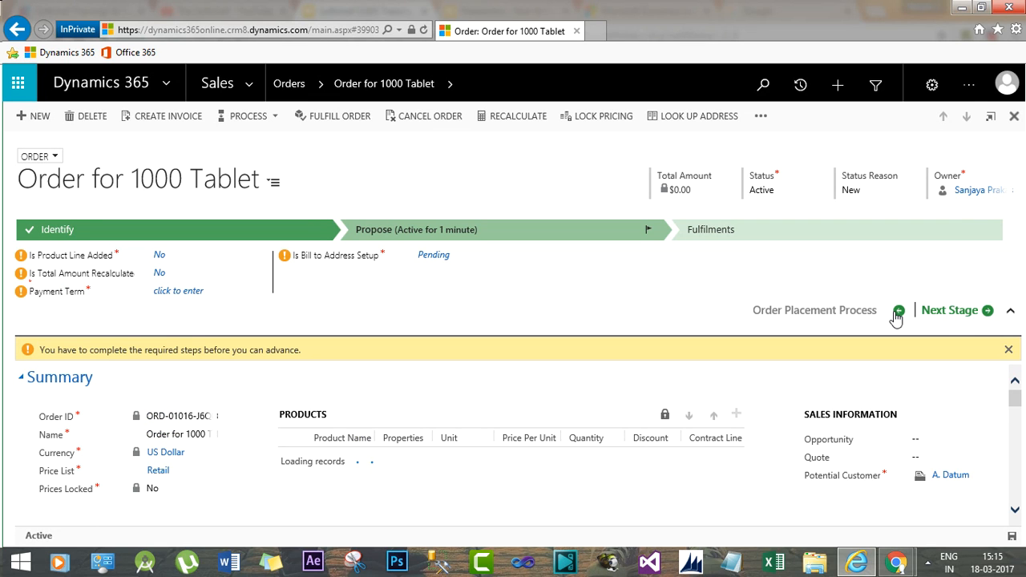
click(896, 313)
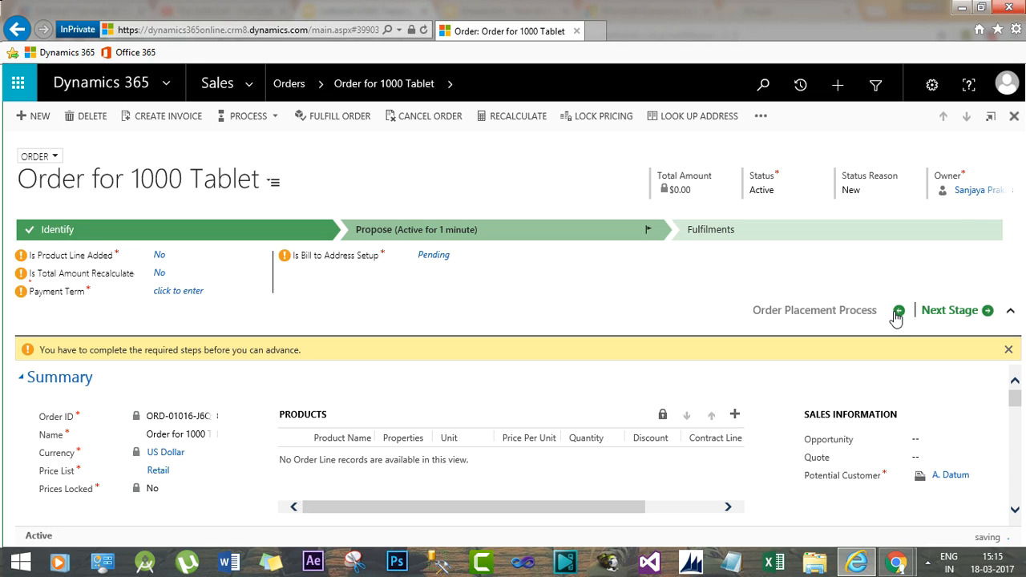
click(988, 313)
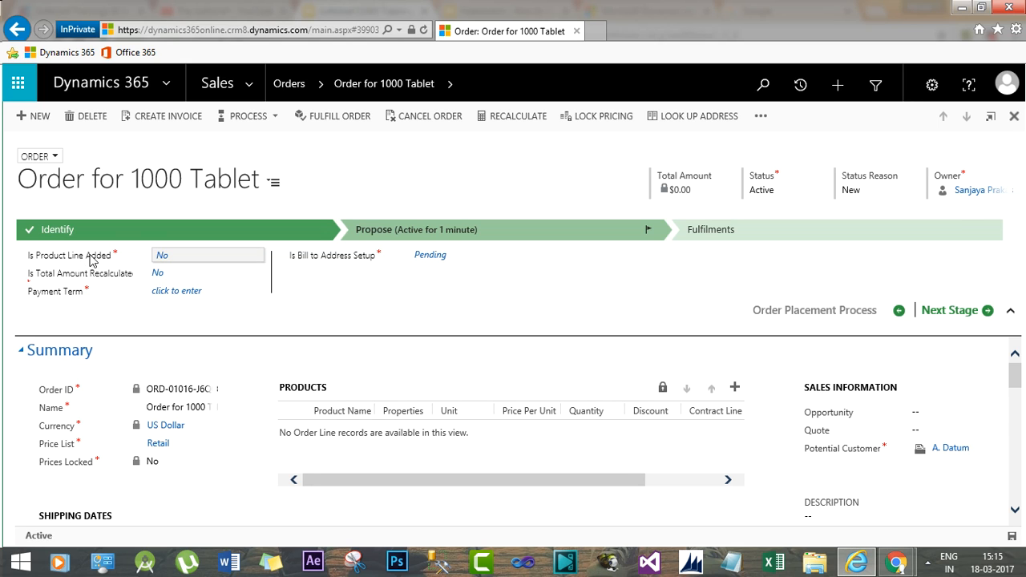
Add Fabrikam Tablet M50 to the order's products as an existing product, using a wildcard search for Tablet.
click(169, 258)
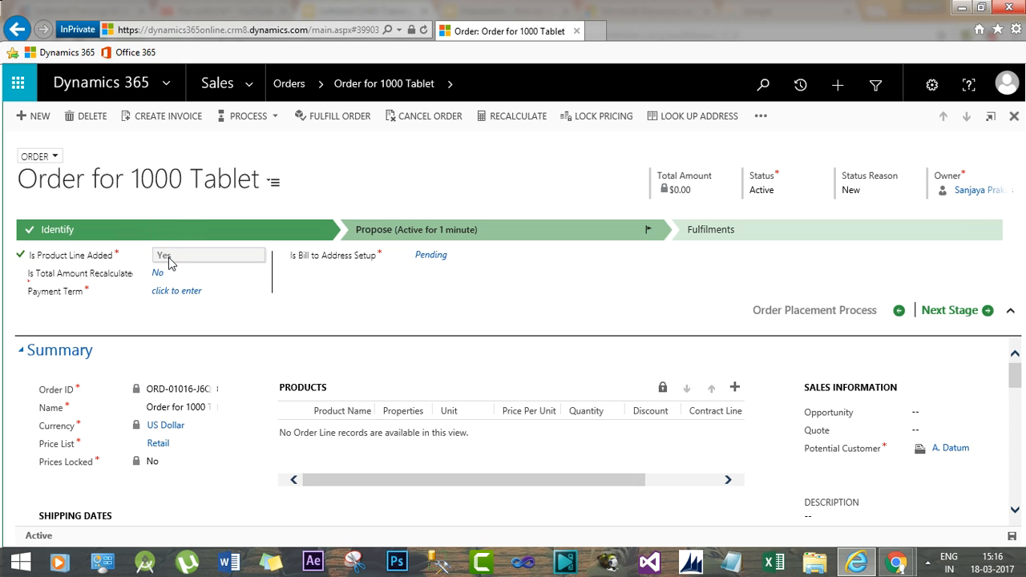
click(178, 262)
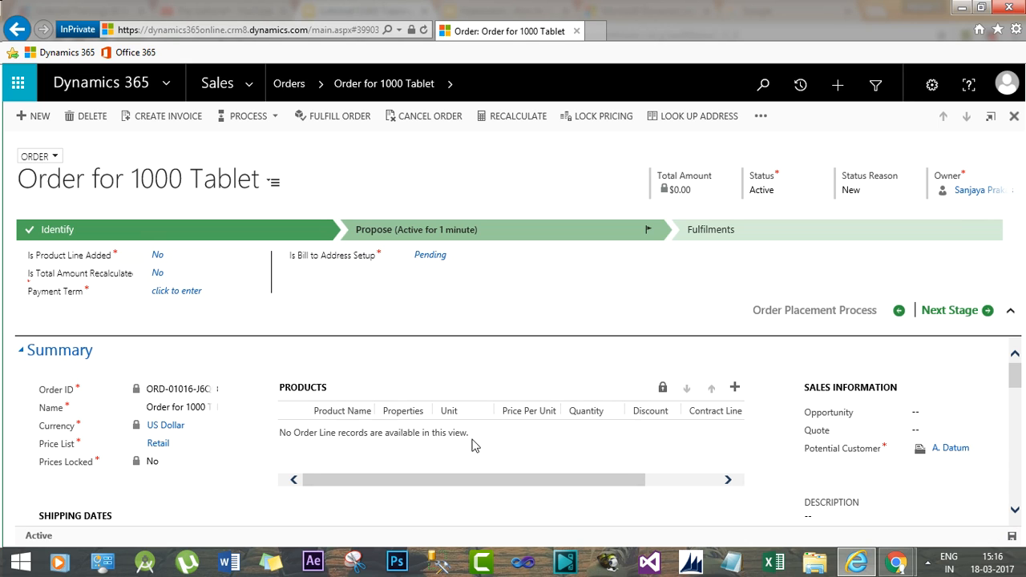
click(735, 389)
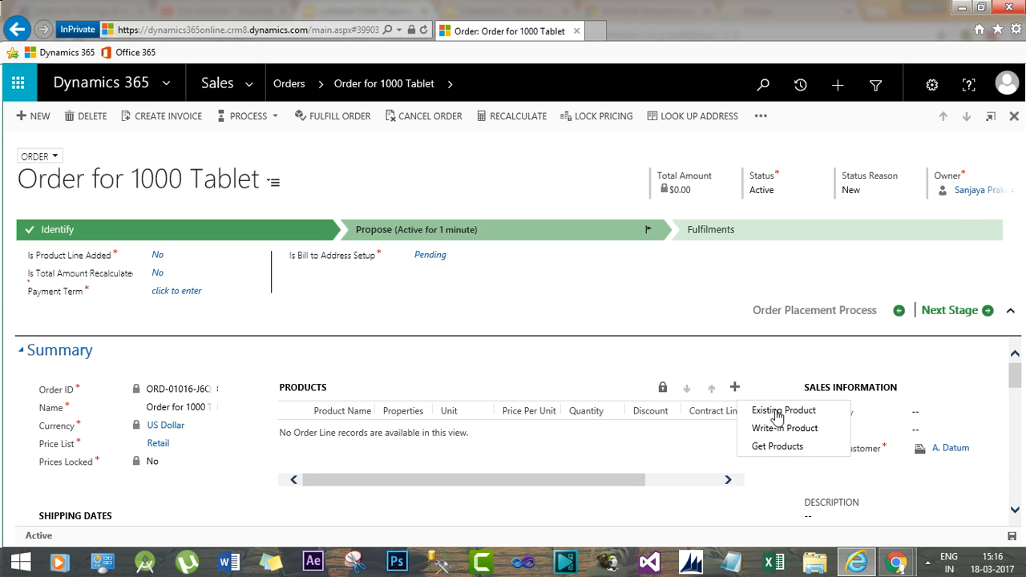
click(780, 412)
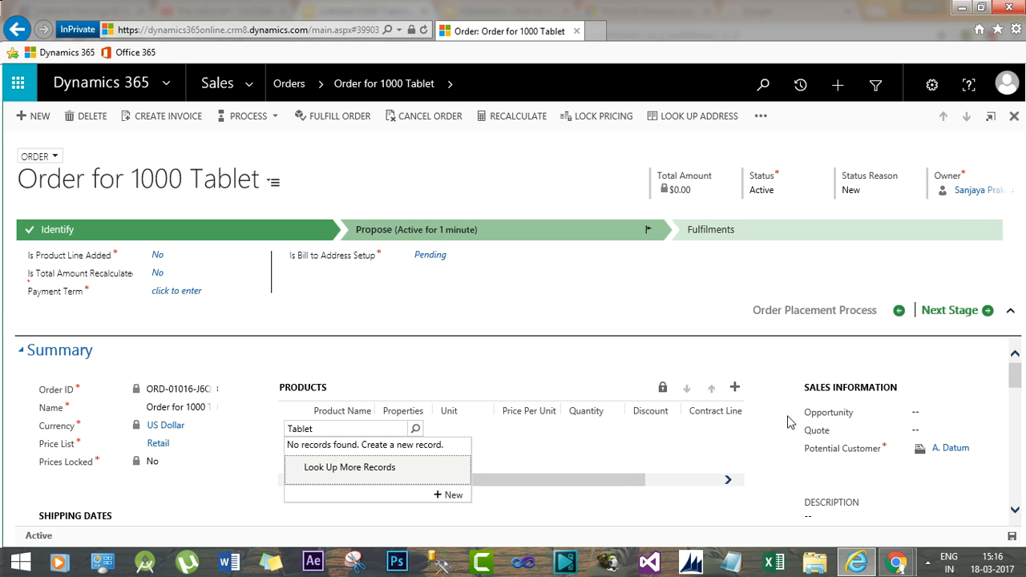
click(324, 425)
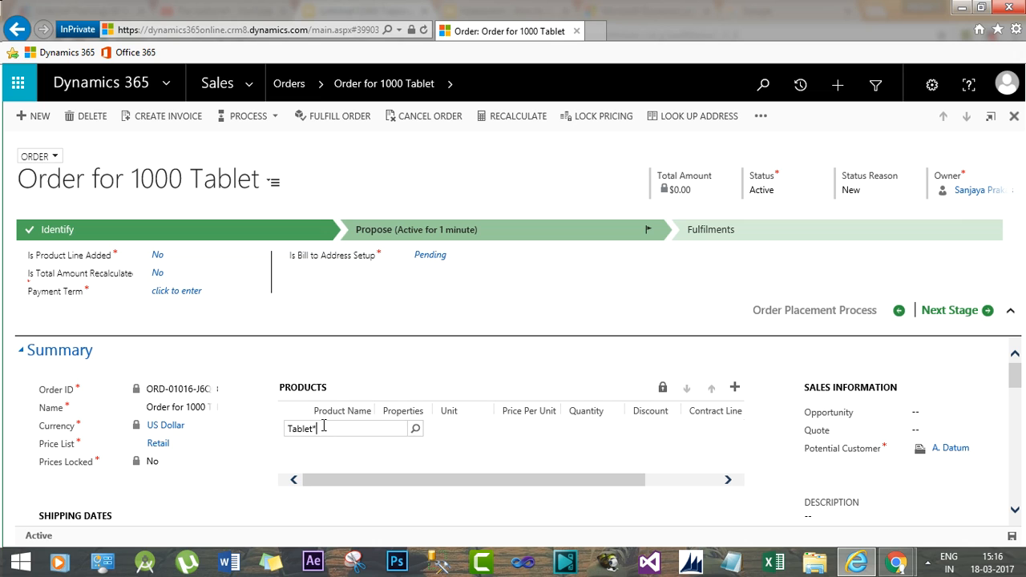
text(*)
key(Return)
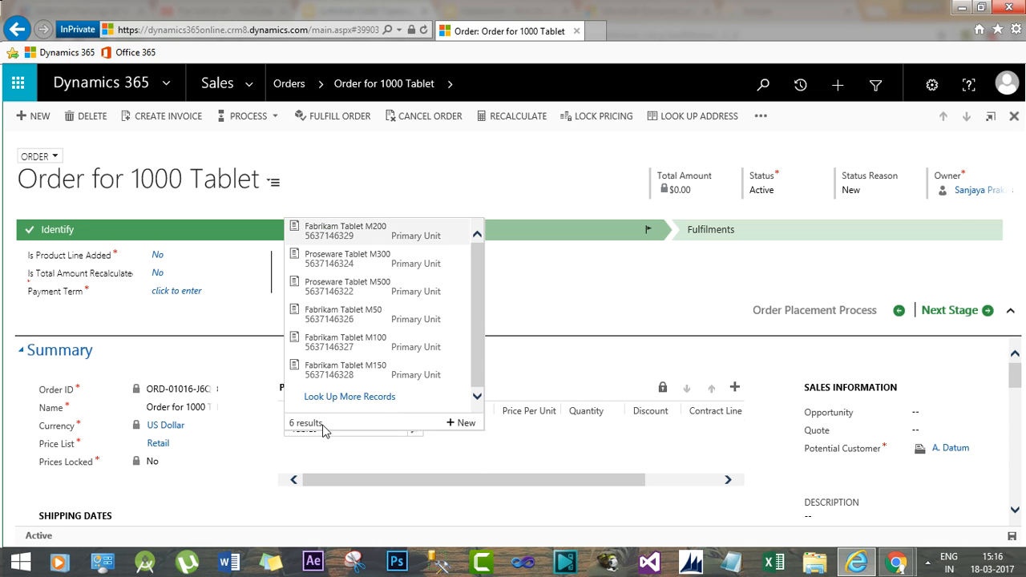
click(351, 322)
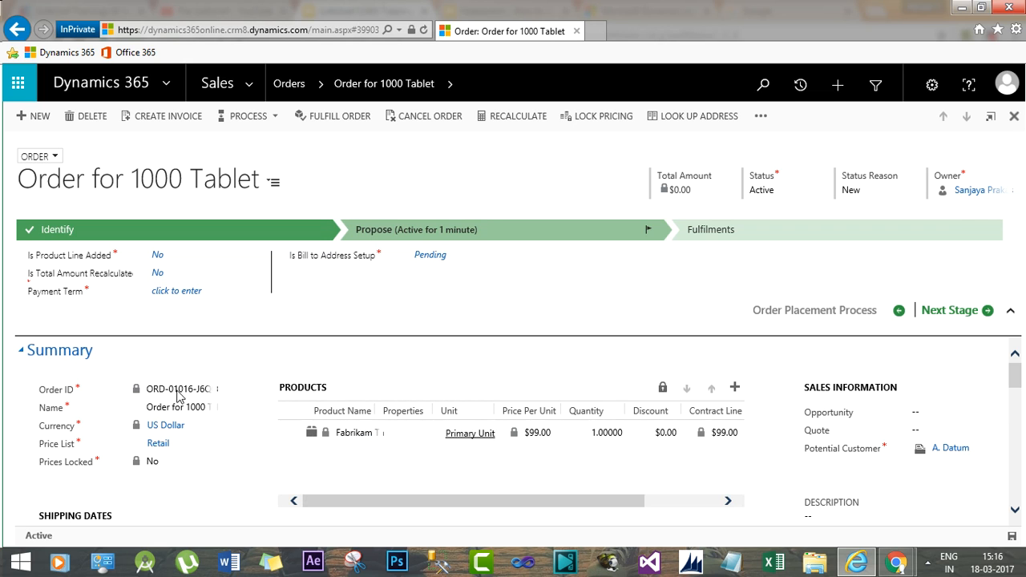
Set the Fabrikam tablet line's quantity to 1,000 and set Is Product Line Added to Yes in the Propose stage.
click(601, 433)
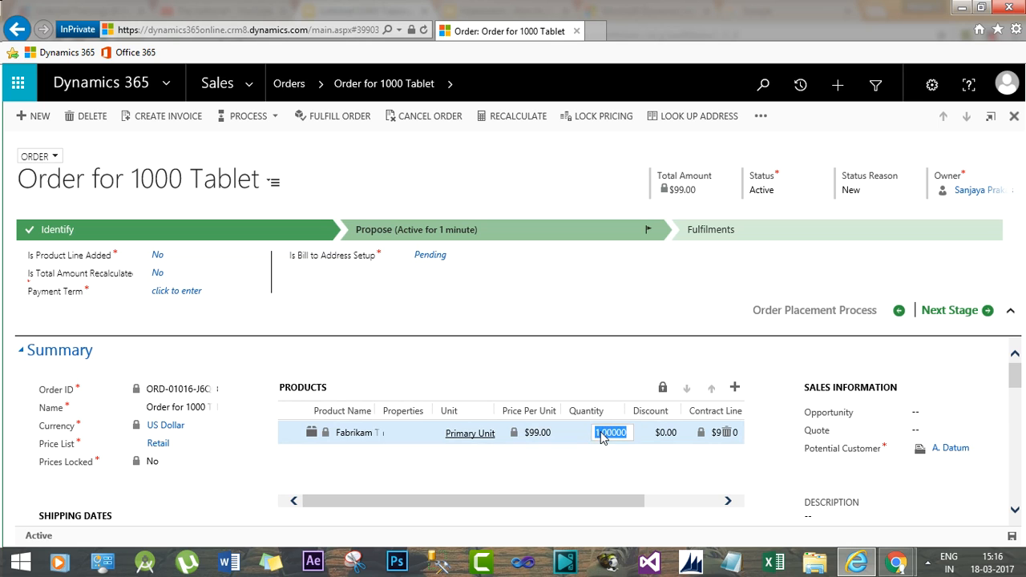
text(1)
click(655, 473)
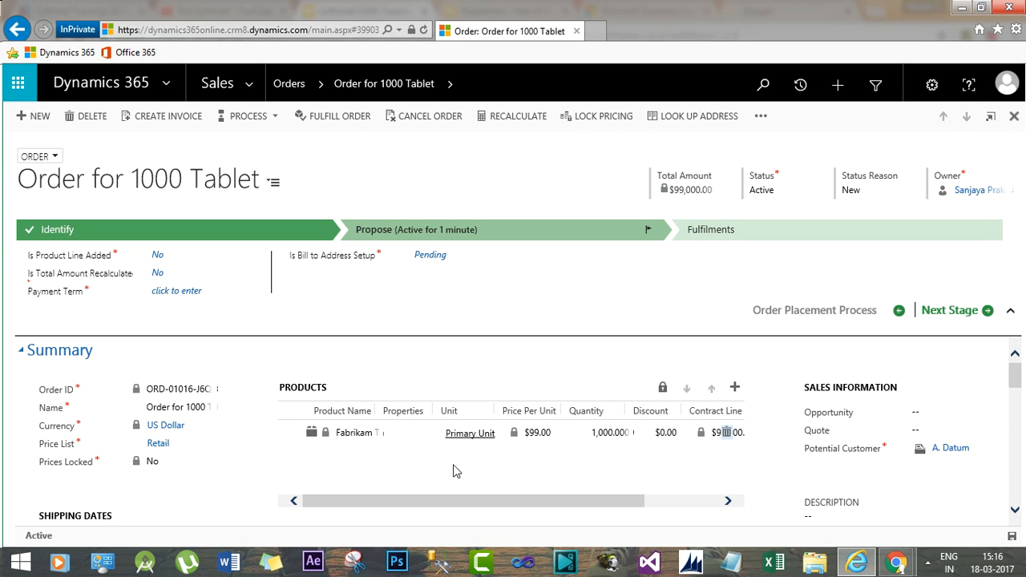
click(168, 254)
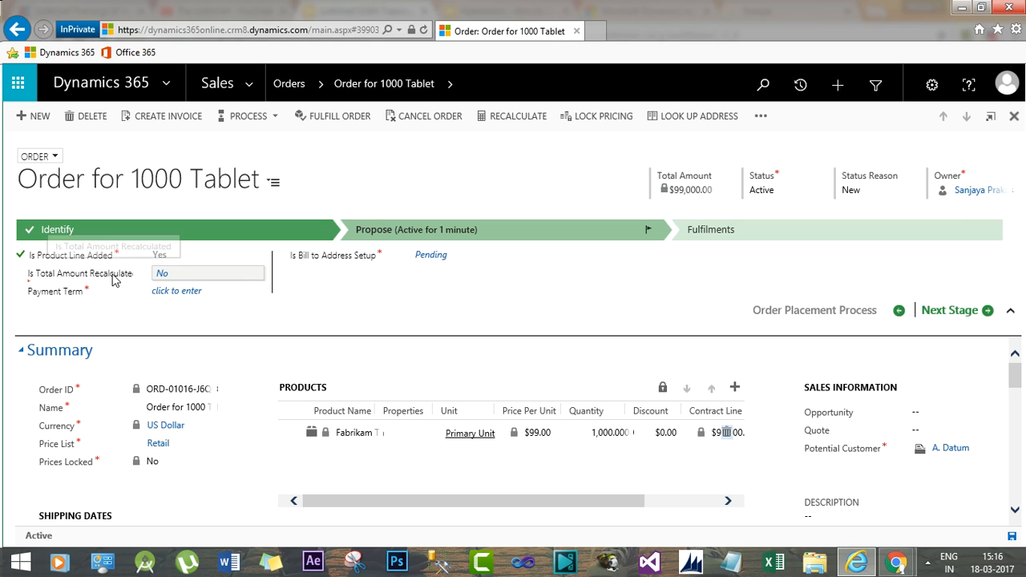
Recalculate the order and fill in the Propose steps: Is Total Amount Recalculated as Yes and Payment Term as Net 30.
click(519, 118)
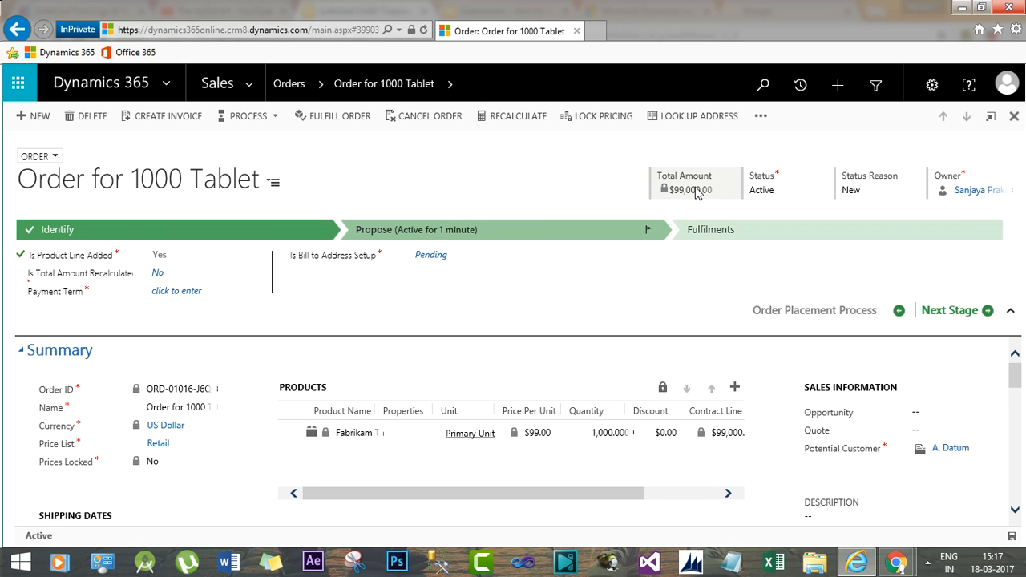
click(161, 274)
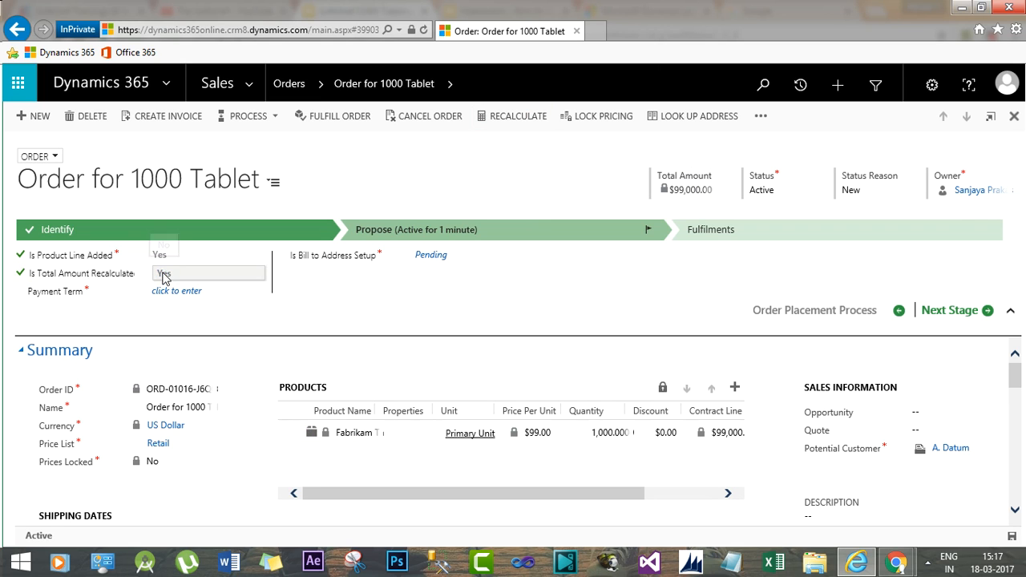
click(200, 294)
click(192, 305)
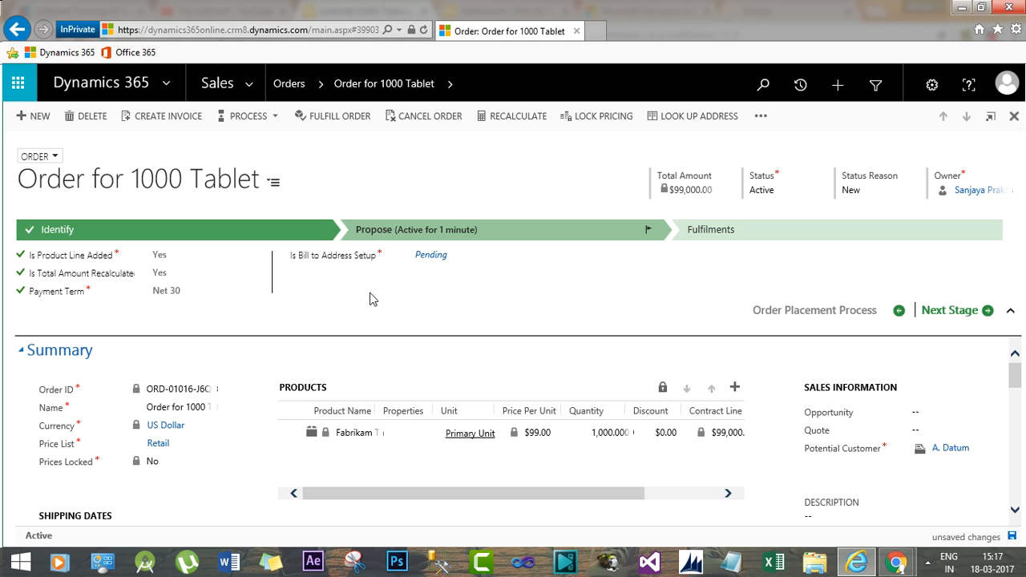
click(436, 264)
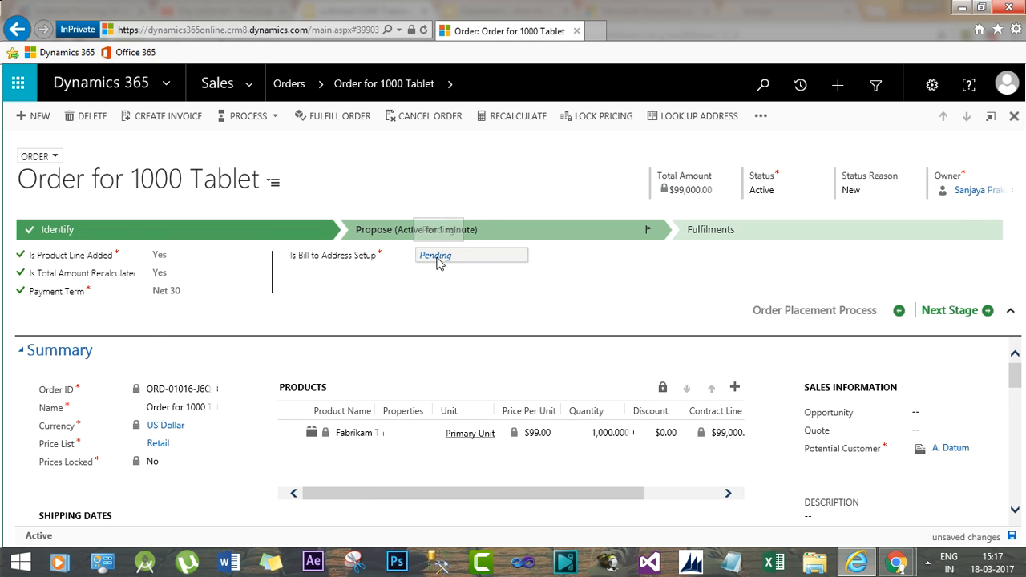
click(437, 263)
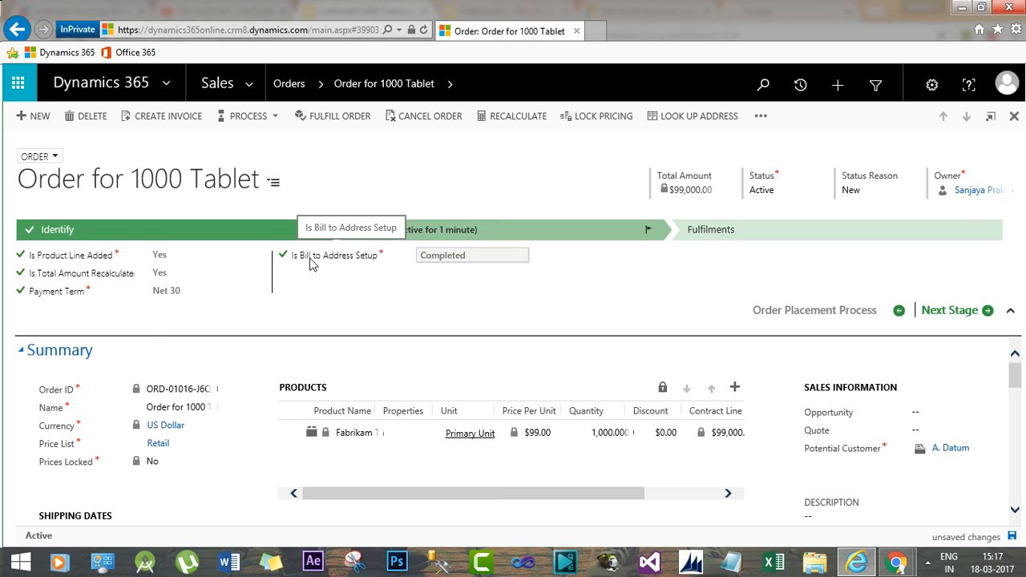
click(450, 259)
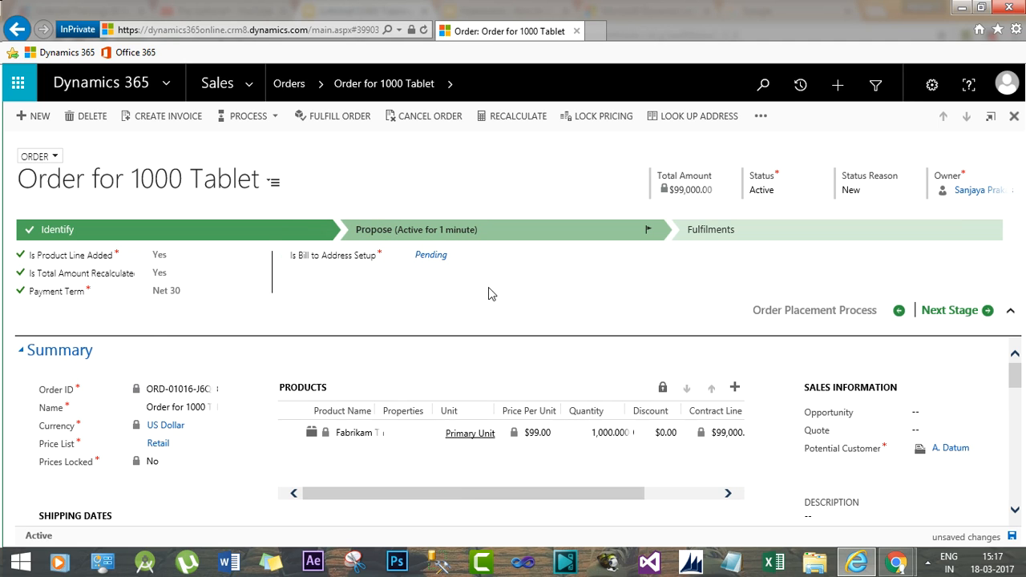
In the order's Addresses section, enter London as Street 1 of the Bill To Address and set Ship To to Will Call.
drag(1012, 377, 1020, 426)
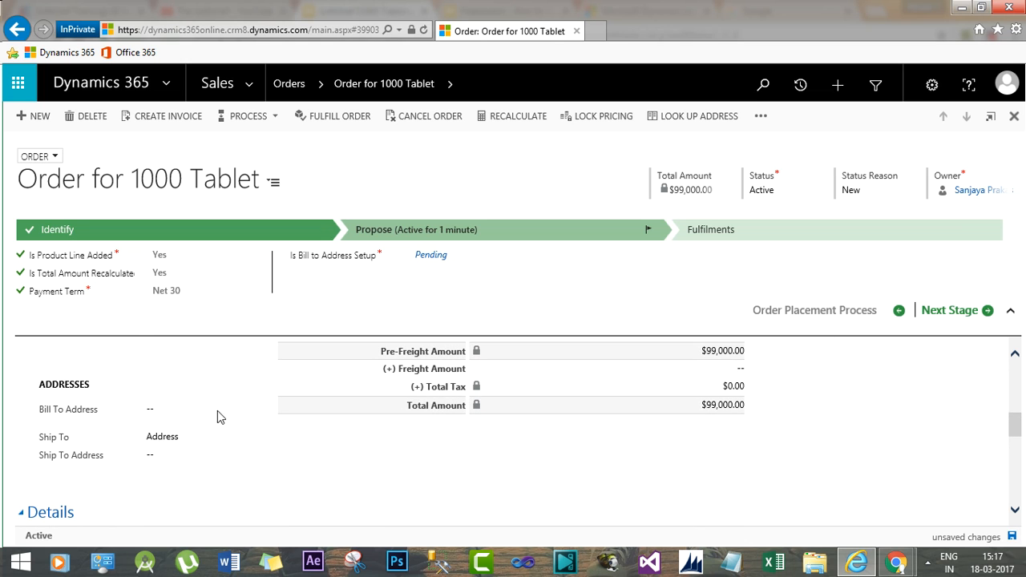
click(165, 414)
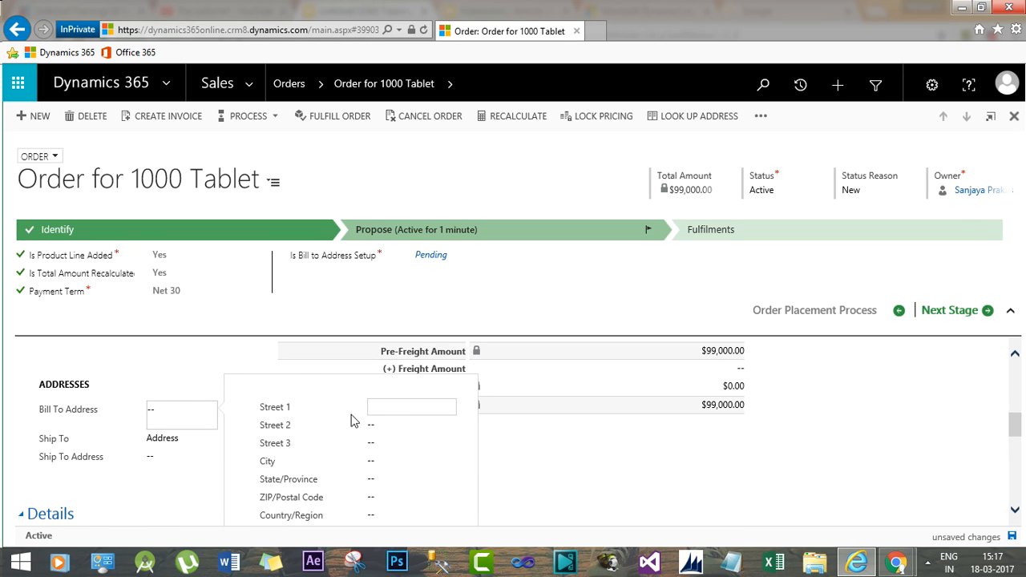
text(London)
click(517, 485)
click(167, 442)
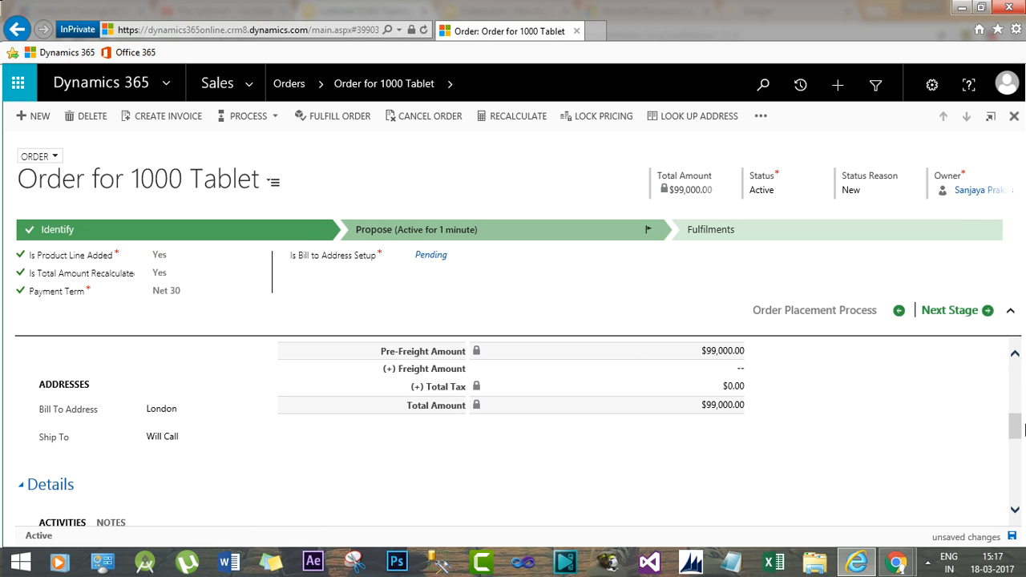
Save the order and set Is Bill to Address Setup to Completed in the Propose stage.
click(1012, 536)
click(436, 256)
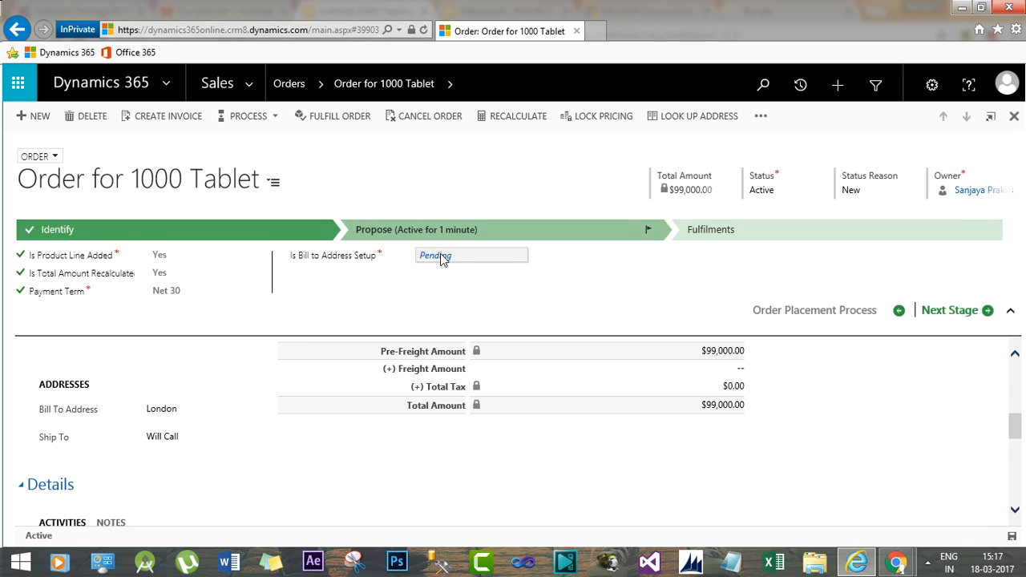
click(440, 253)
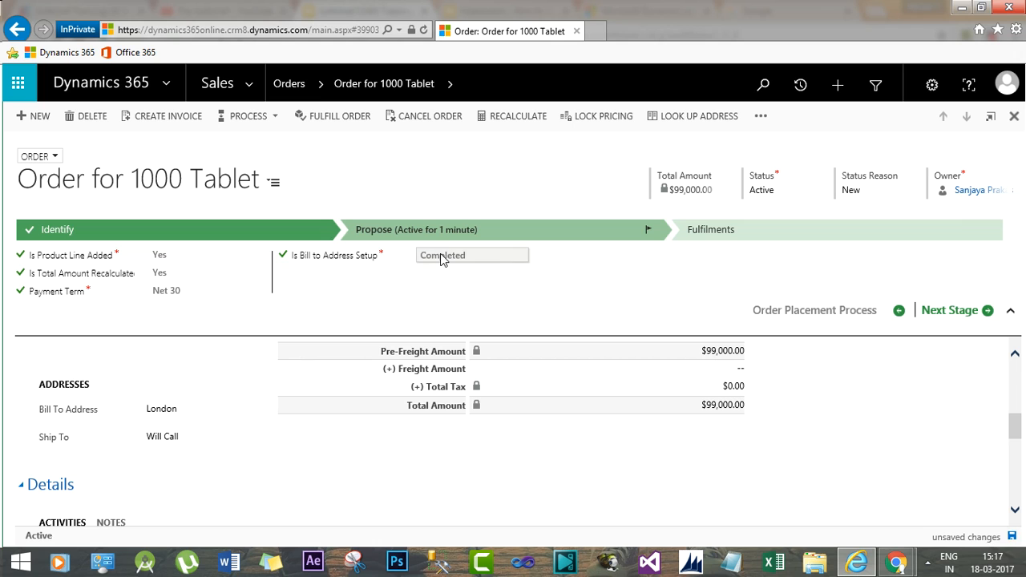
Advance the order to the Fulfilments stage and open its Thanks You Note step for editing.
click(985, 317)
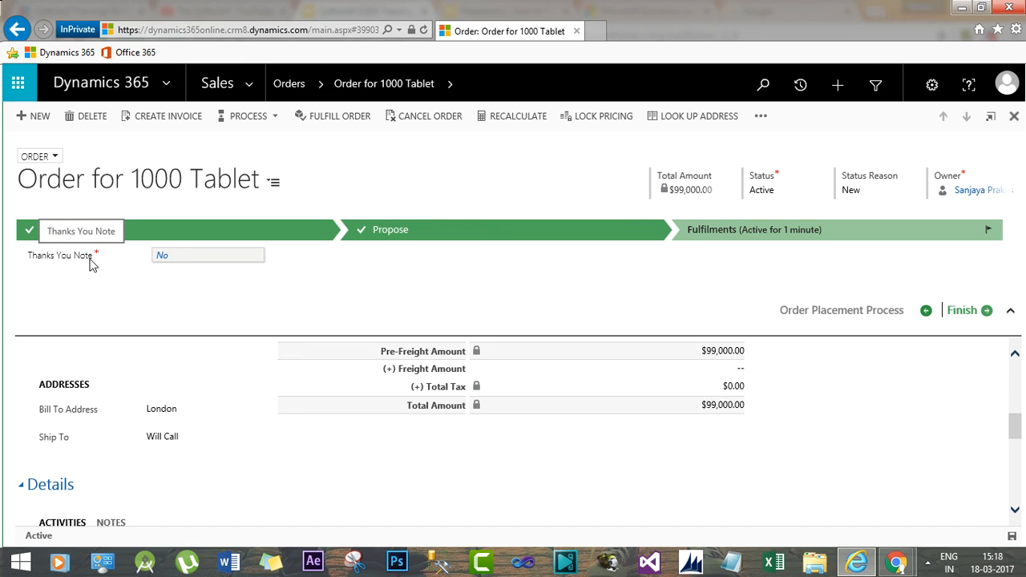
click(158, 254)
click(171, 254)
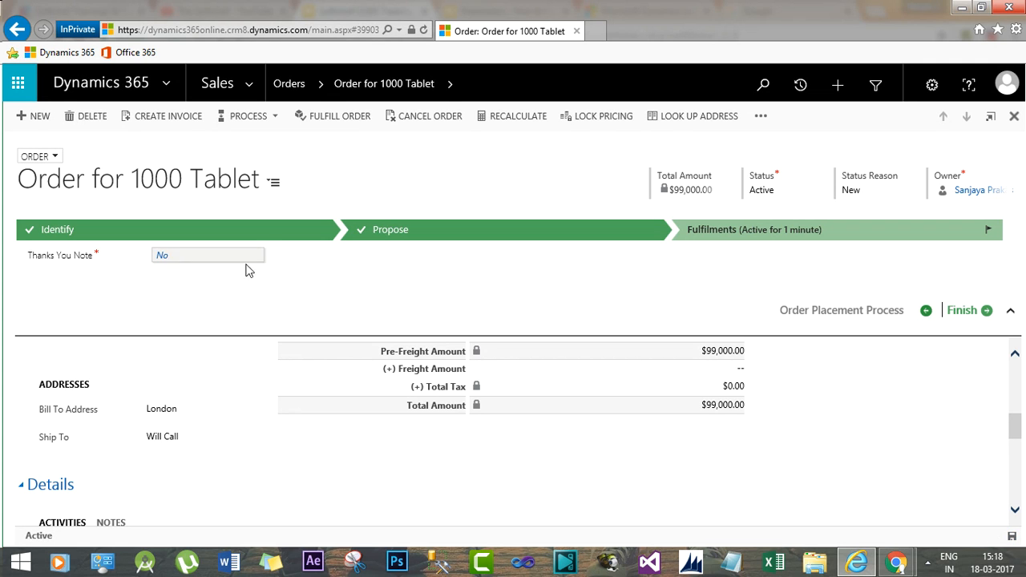
Create a new email activity from the Activities list in the order's Details section.
drag(1015, 422, 1021, 448)
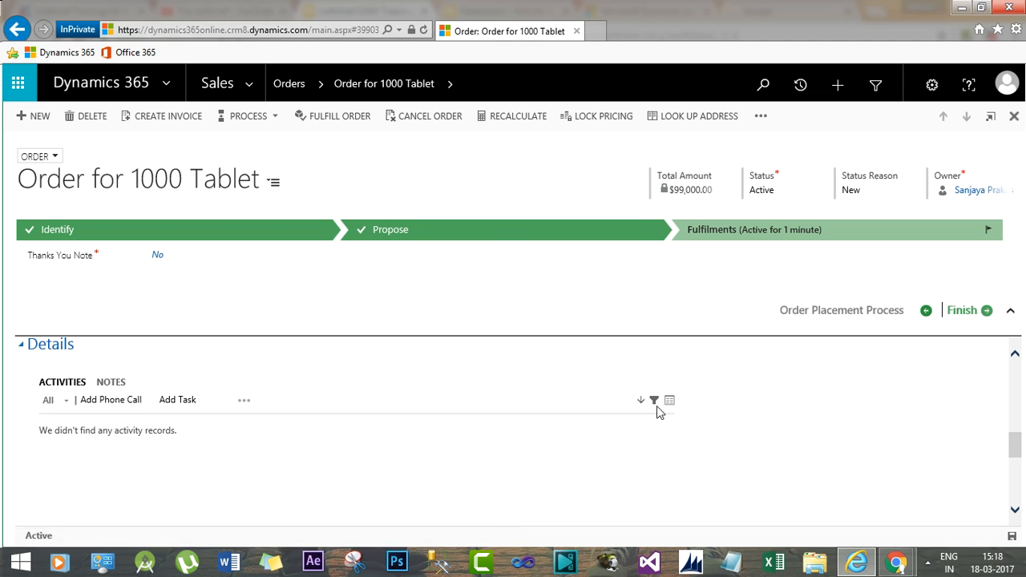
click(244, 401)
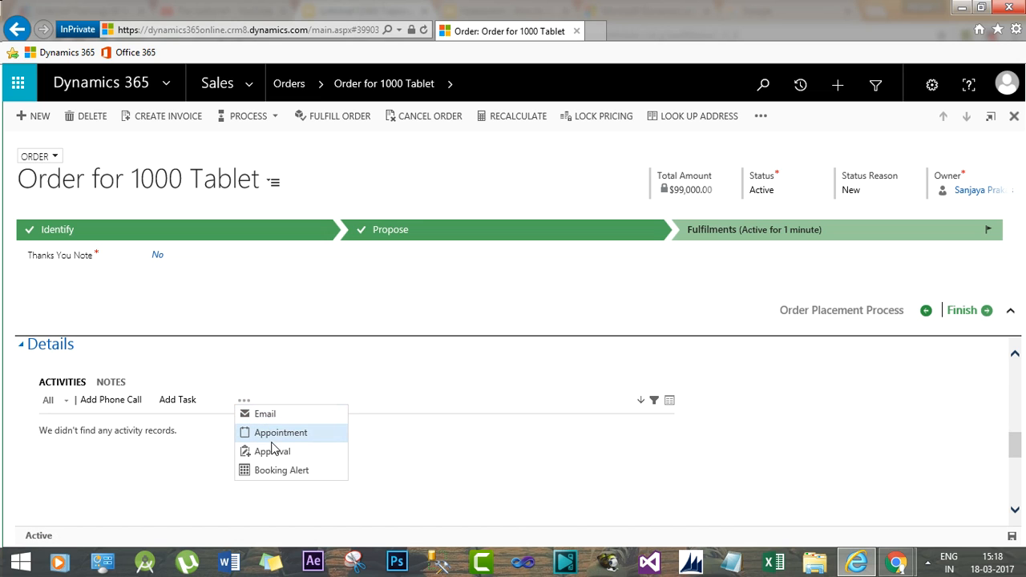
click(272, 419)
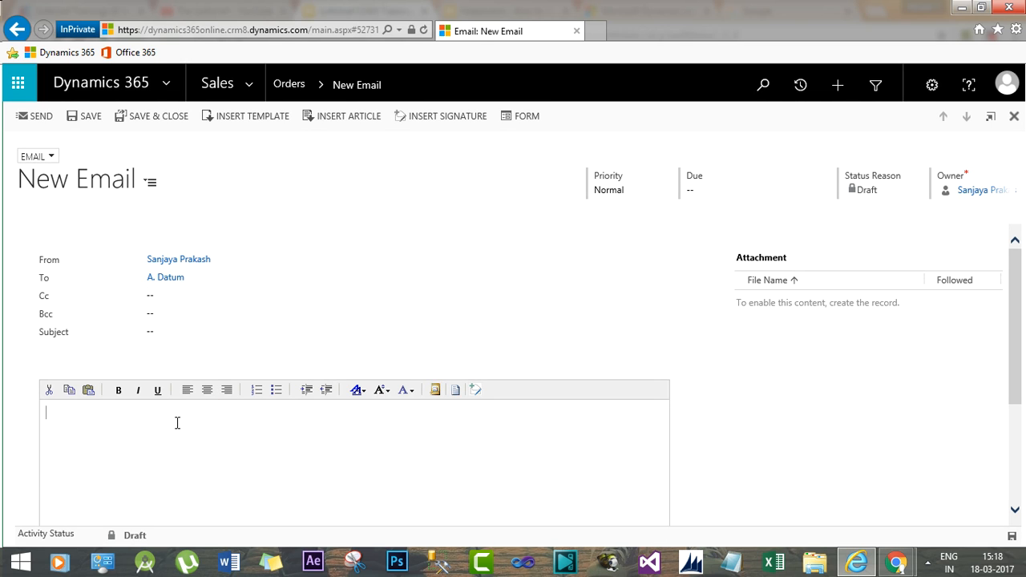
Write the email body: "Dear A. Datum,", "Your order is placed.", and the closing "Regards" with "D365 Team" below it.
text(Dear A. Datum,)
key(Return)
text(Your order )
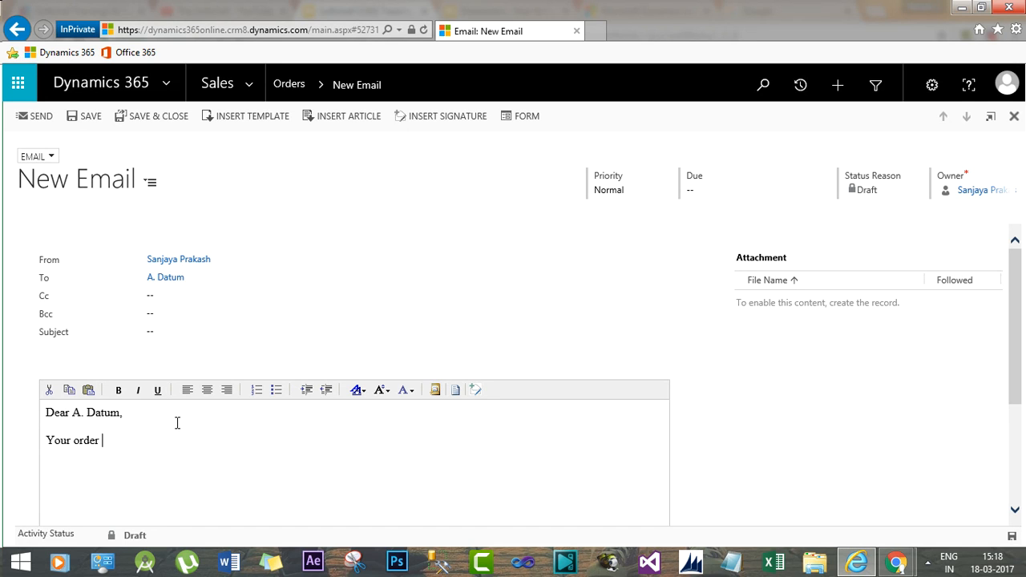
text(is placed.)
key(Return)
text(Regards)
key(shift+Return)
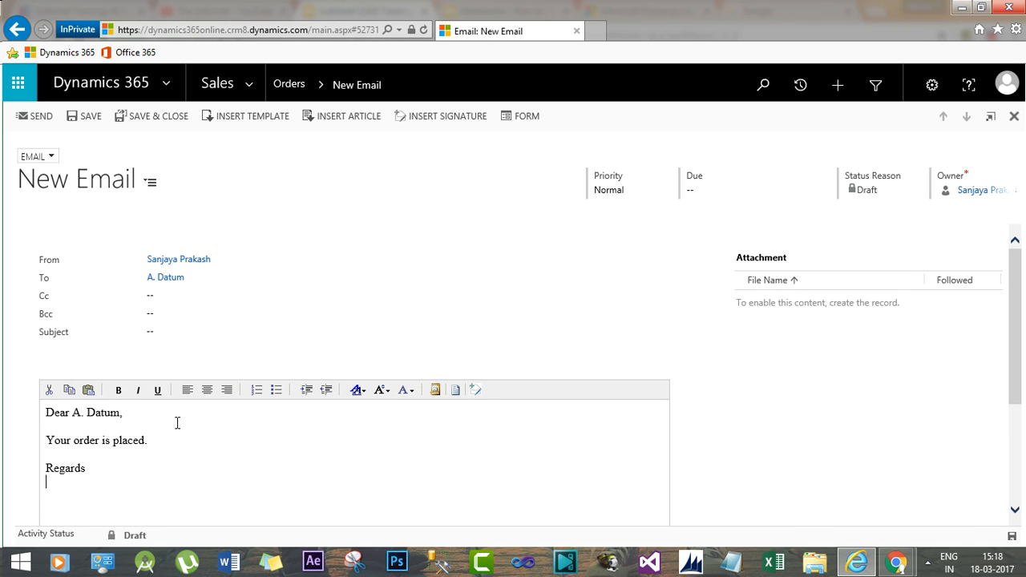
text(D365 Tem)
key(BackSpace)
text(am)
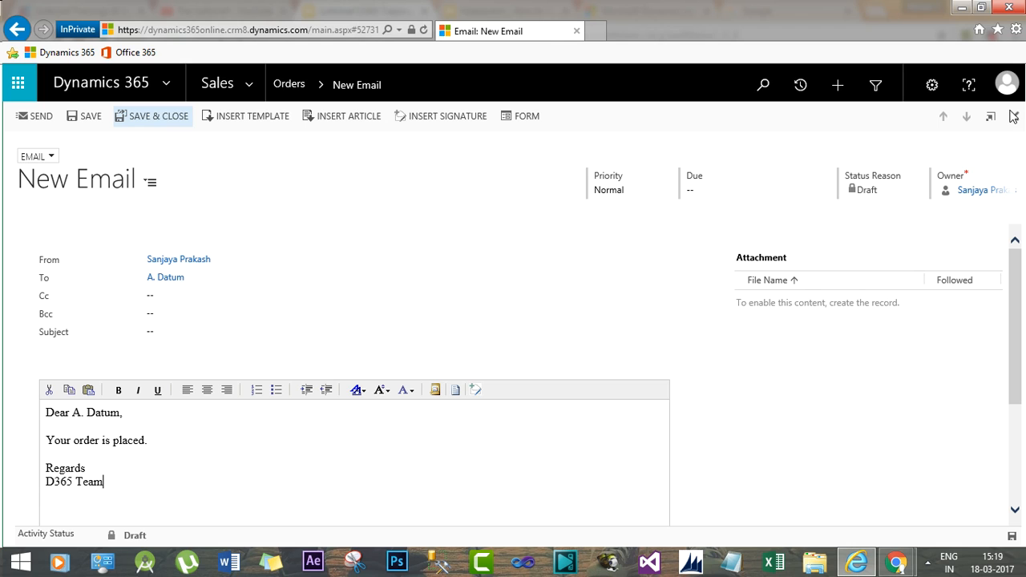
Give the email the subject Thank You Note and try to save it.
click(154, 120)
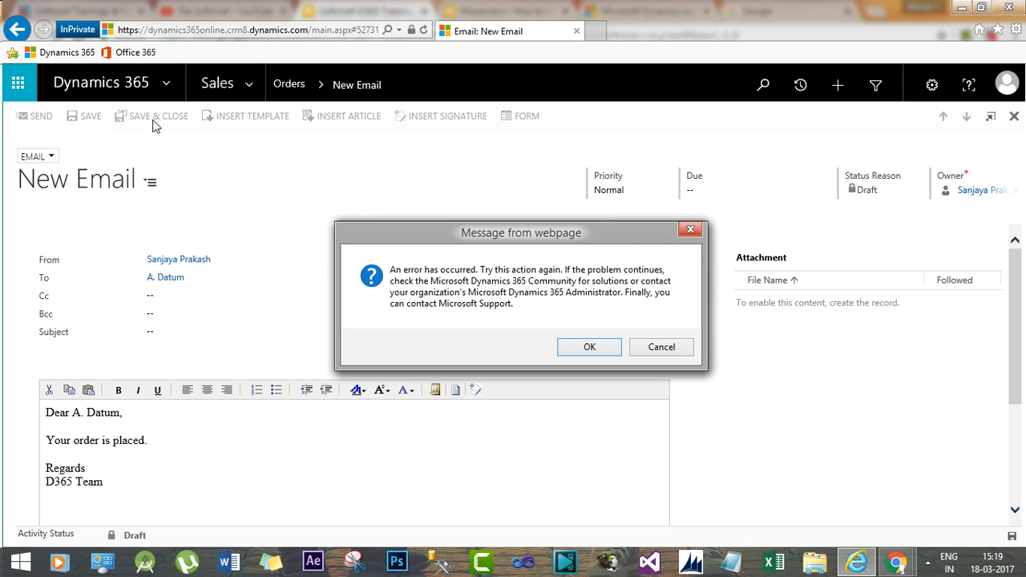
click(690, 229)
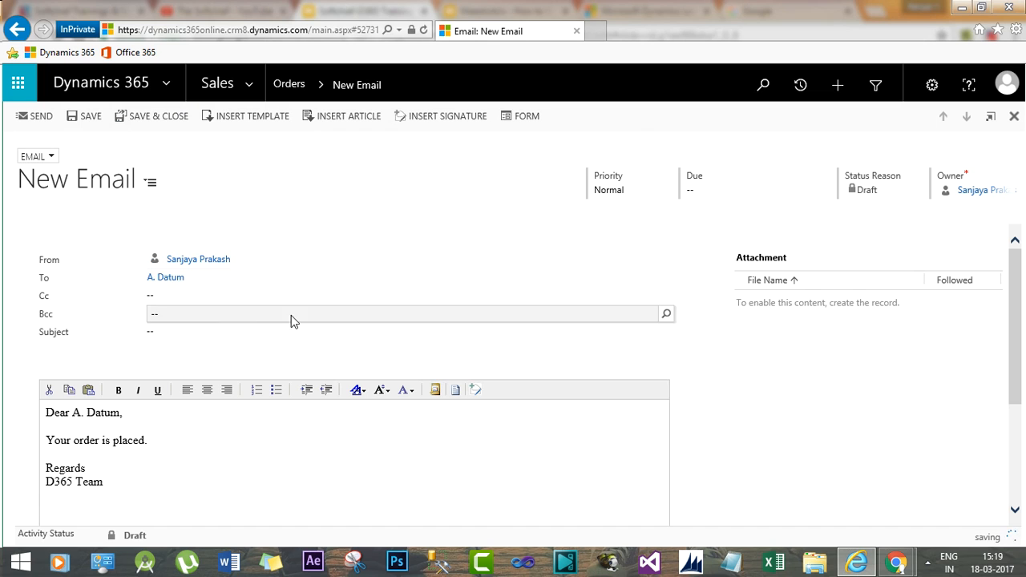
click(172, 330)
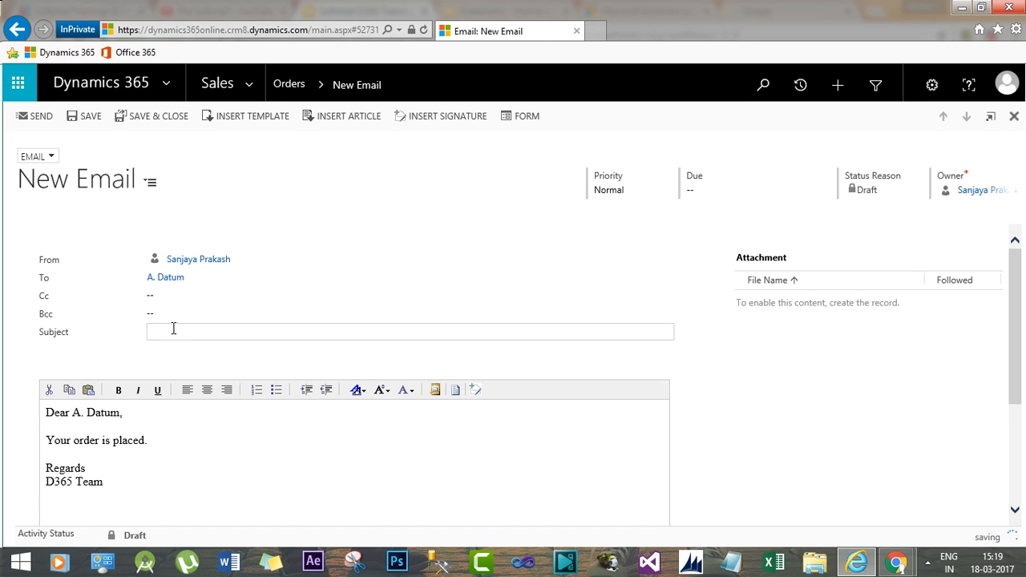
text(Thank You Email)
double_click(201, 332)
text(NOte)
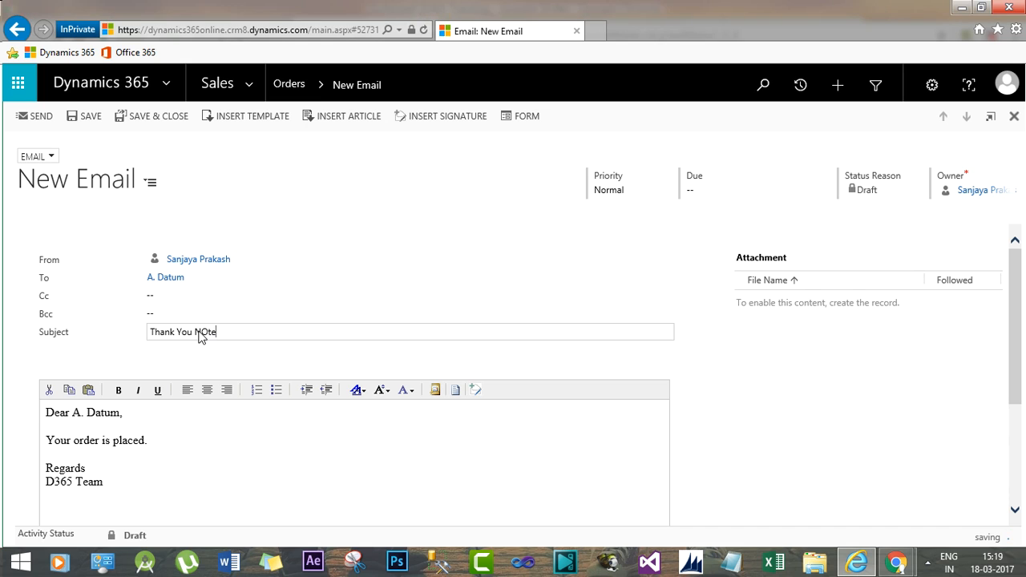
key(BackSpace)
key(BackSpace)
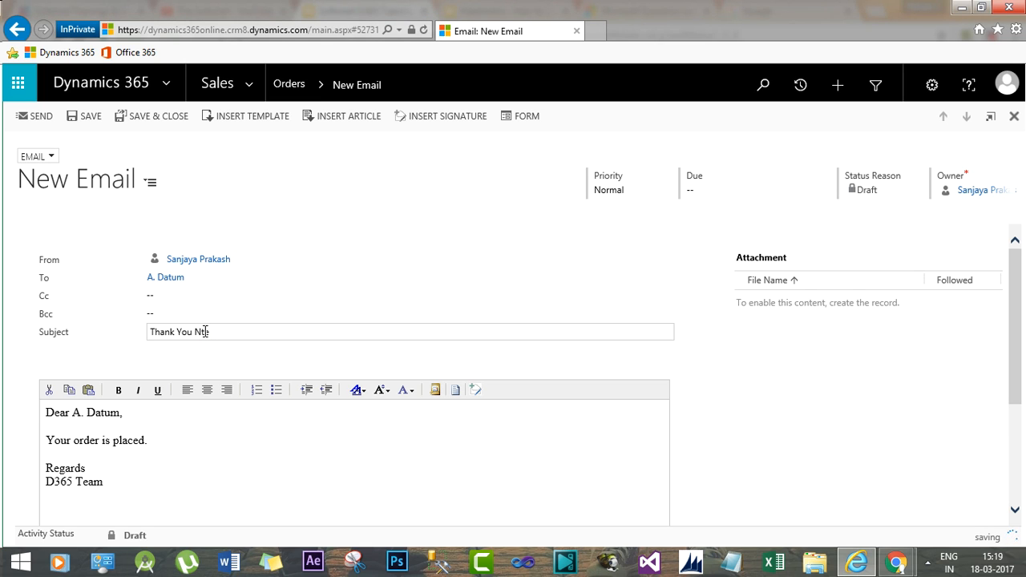
text(ote)
click(133, 207)
click(88, 117)
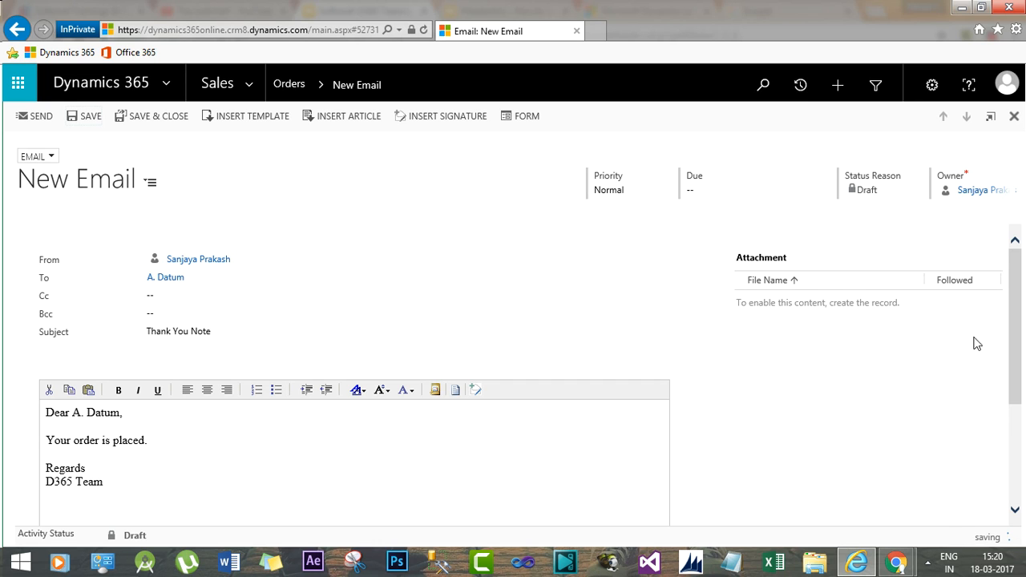
Leave the email without saving its changes and try to open Order for 1000 Tablet from My Orders.
click(1012, 118)
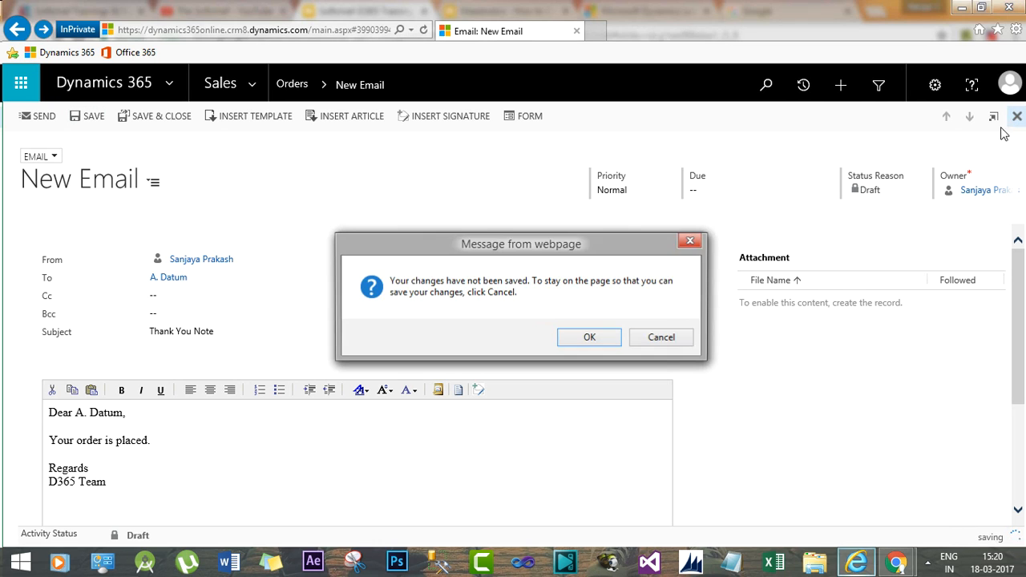
click(589, 336)
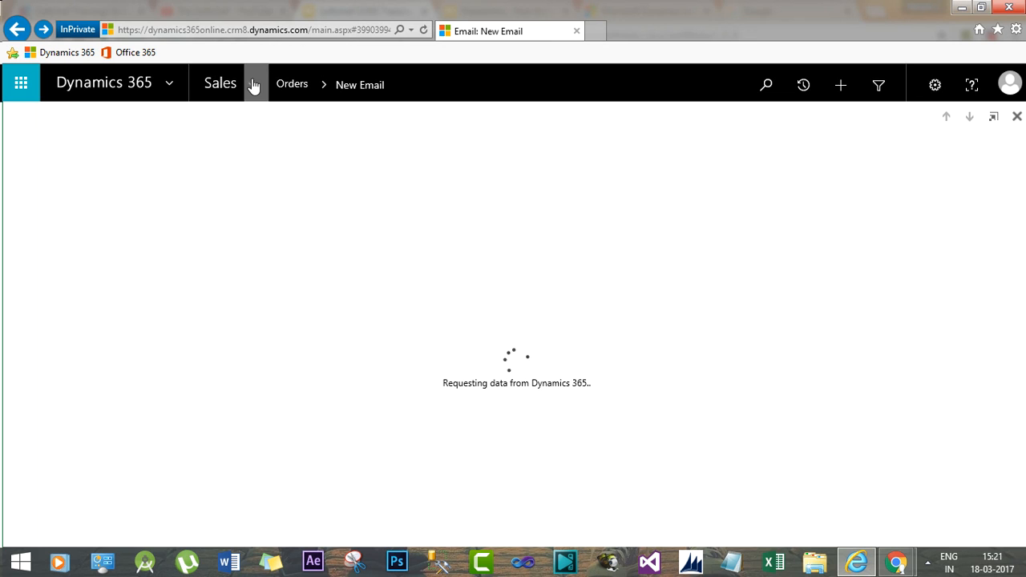
click(291, 86)
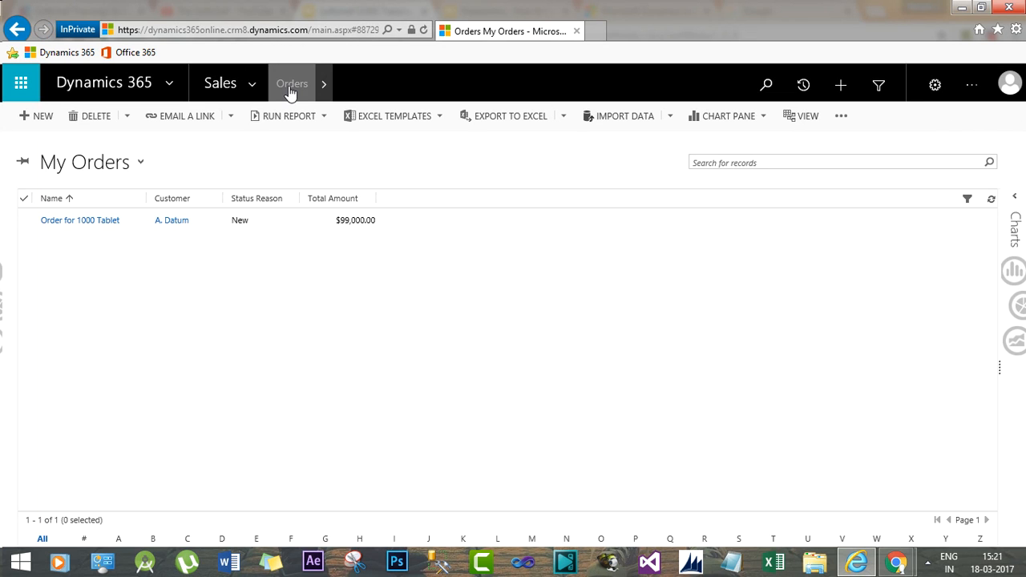
click(220, 219)
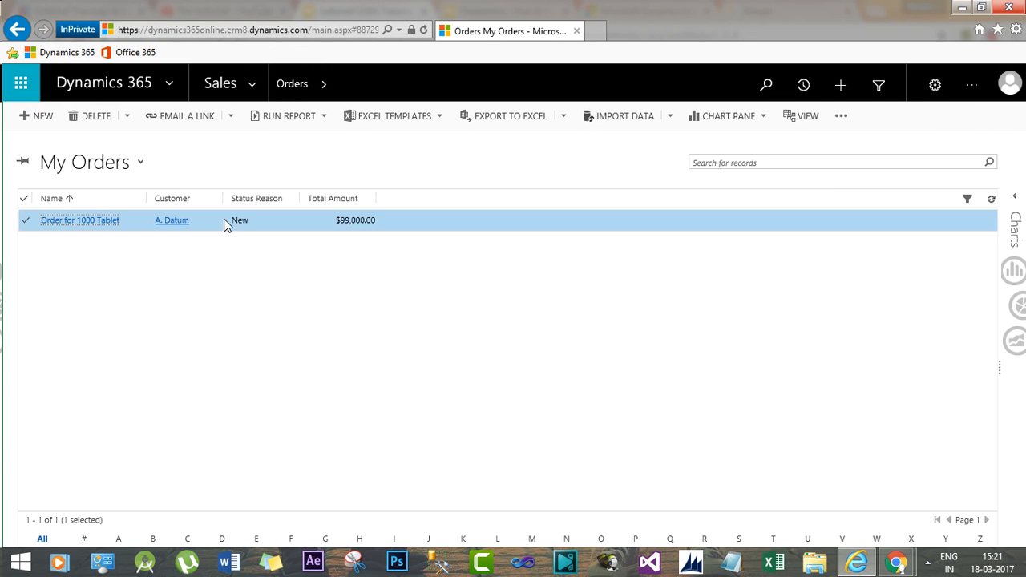
double_click(259, 222)
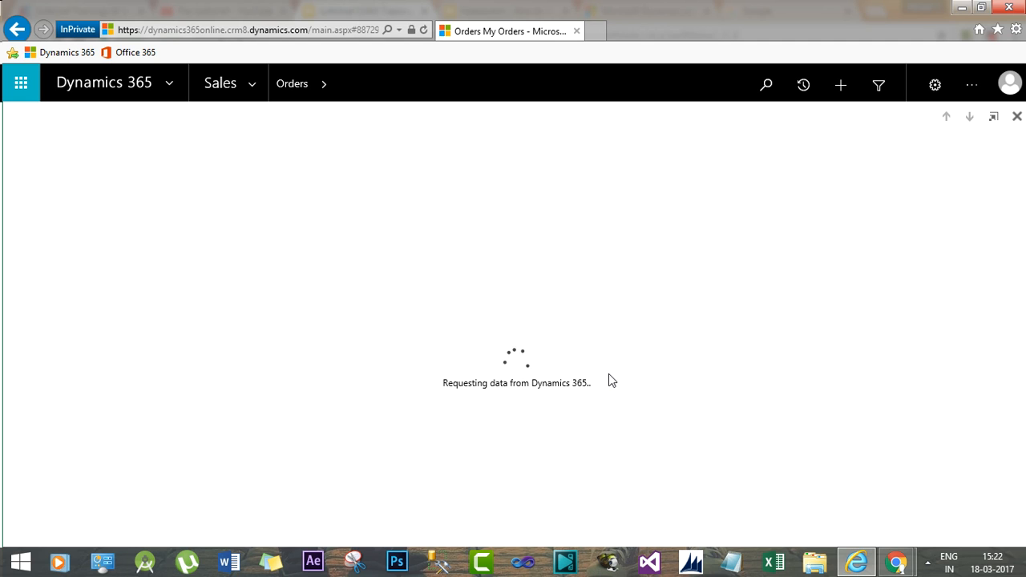
Try to open Order for 1000 Tablet from the recently viewed orders, and close the loading record.
click(325, 86)
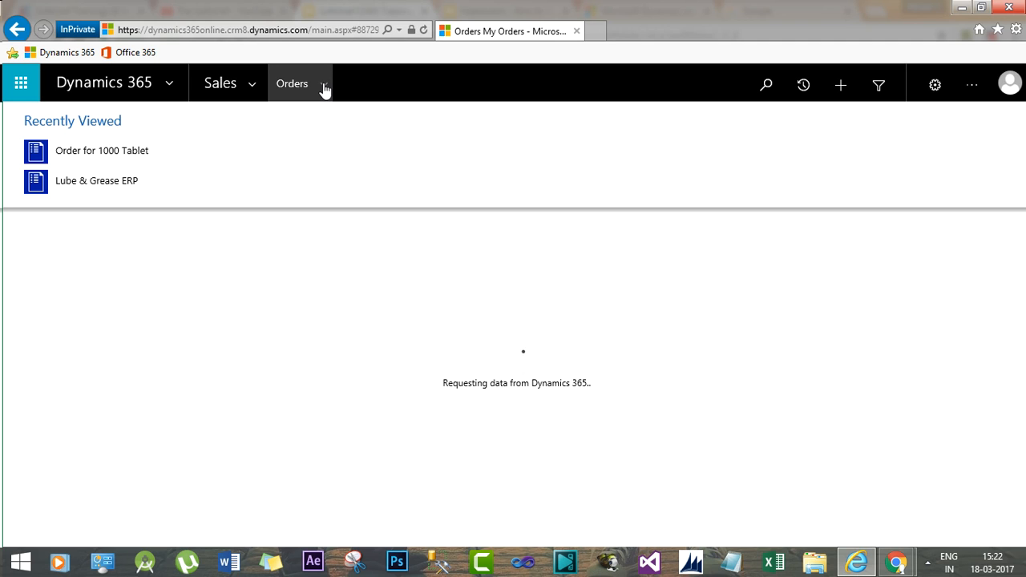
click(103, 158)
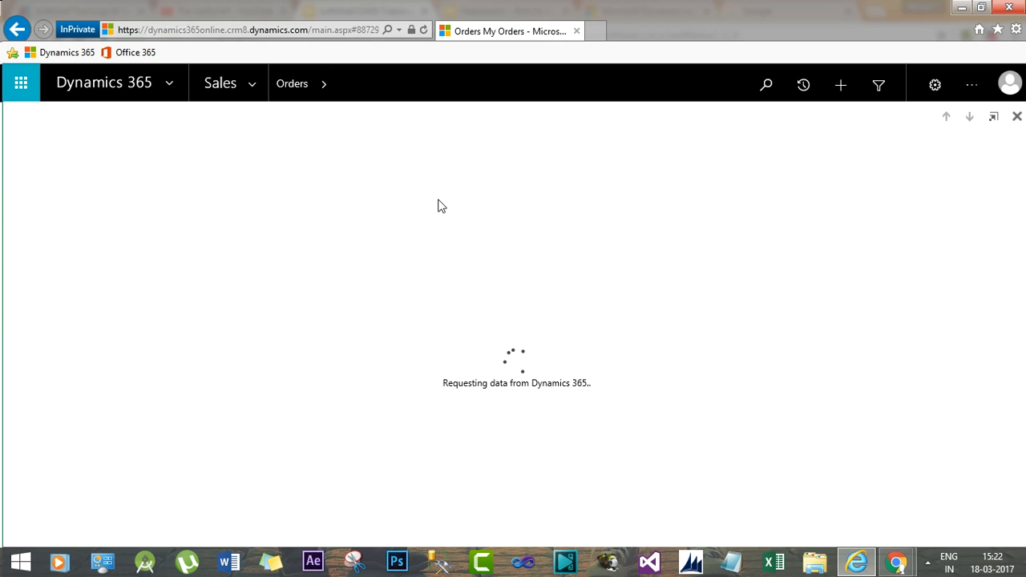
click(325, 86)
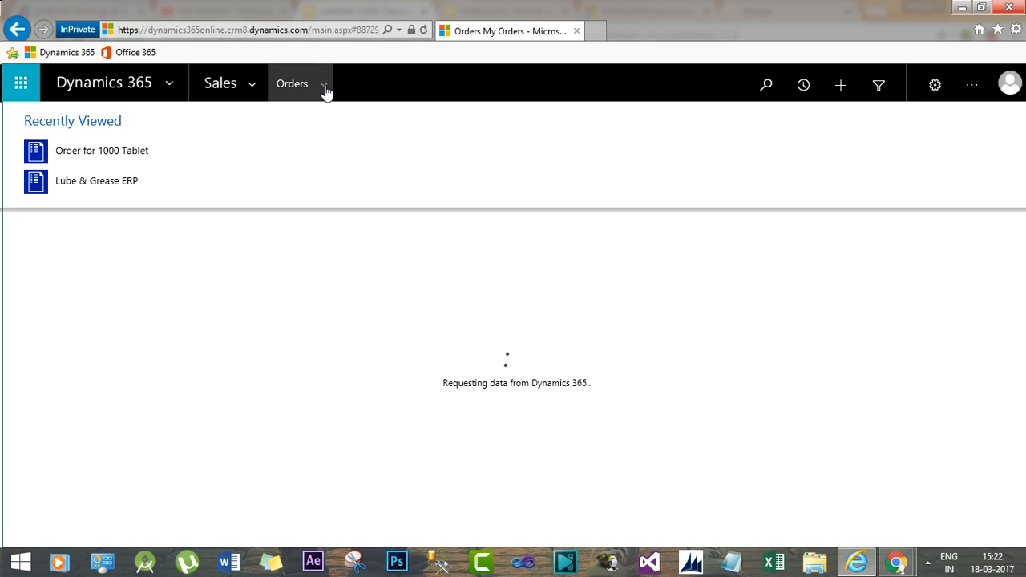
click(324, 88)
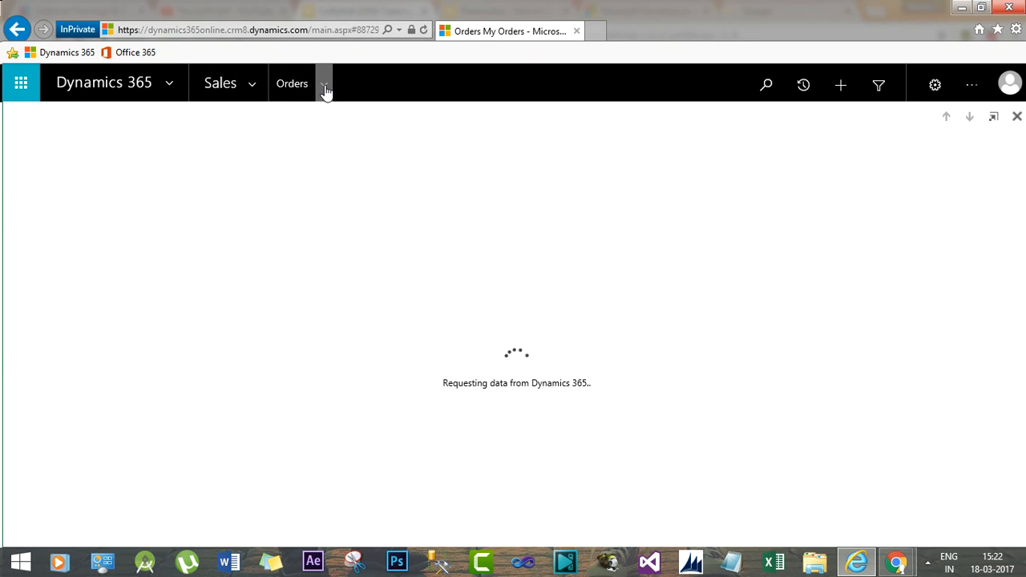
click(1016, 118)
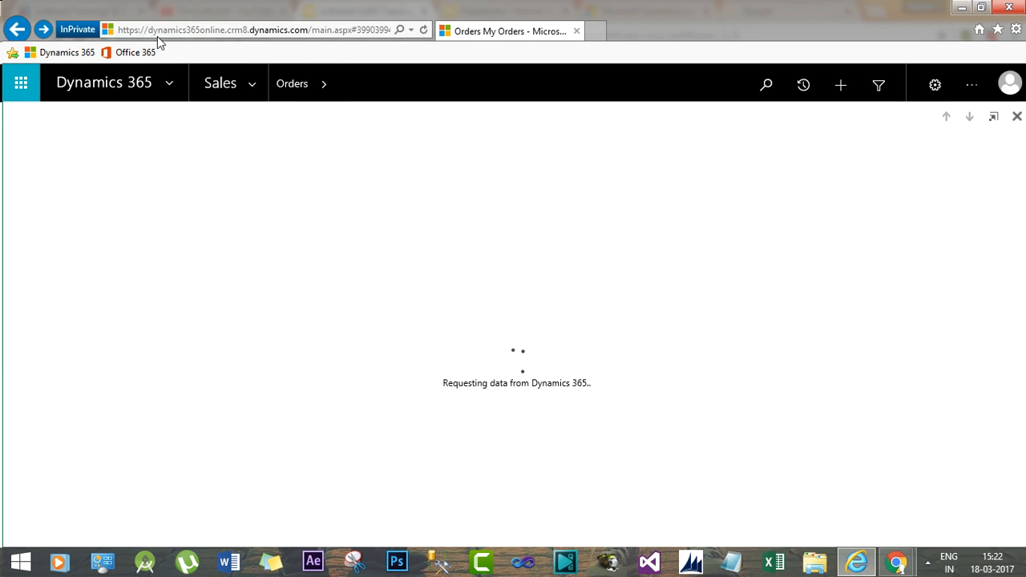
Try to reload Dynamics 365 from its saved favourite, dismissing the script error dialog.
click(72, 52)
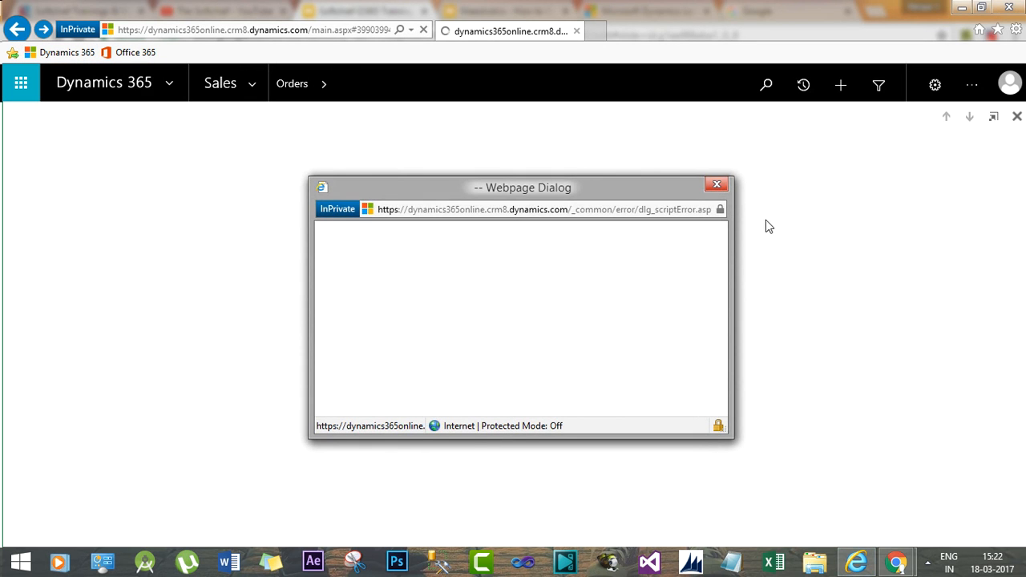
click(716, 186)
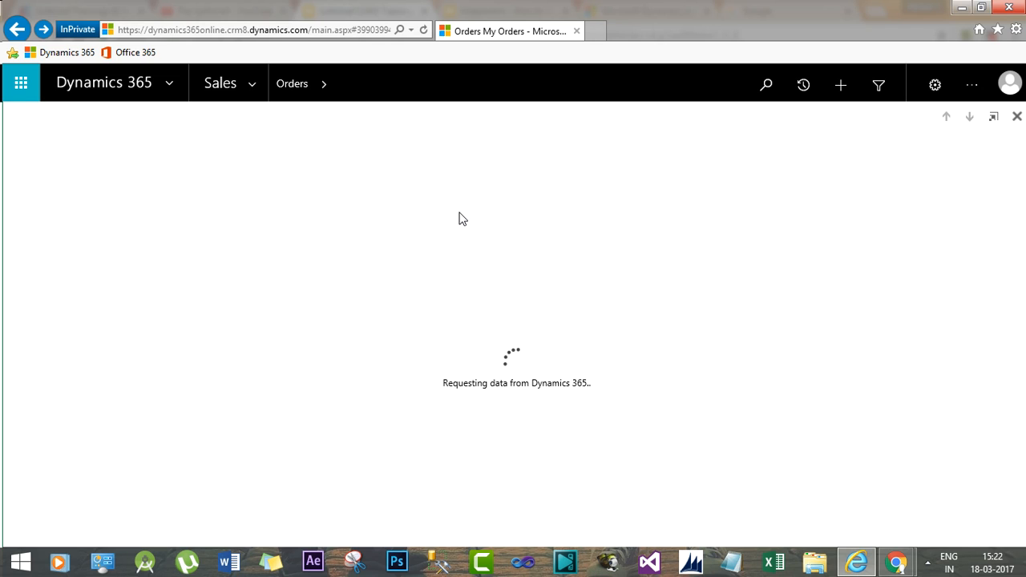
click(63, 52)
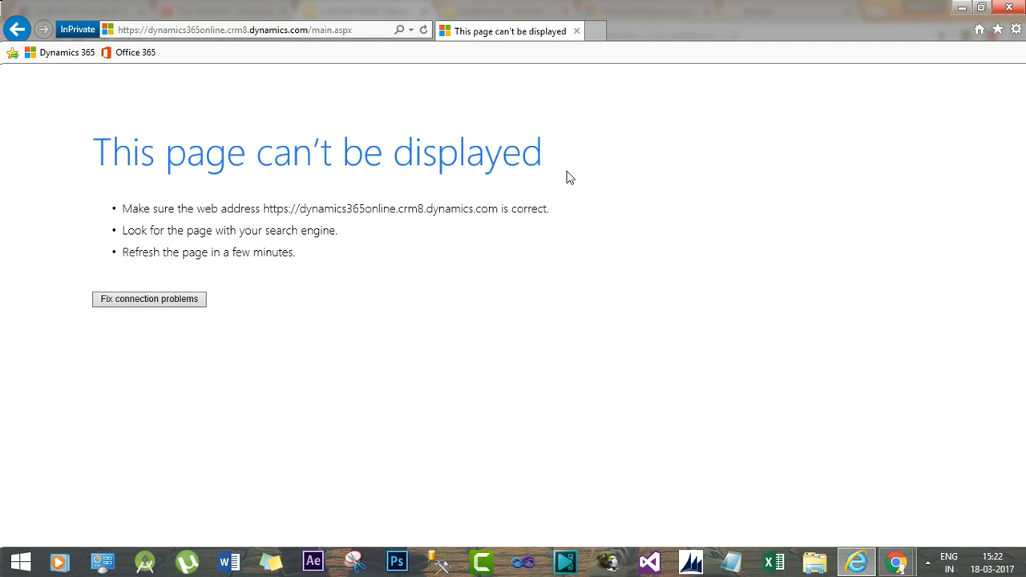
click(74, 55)
click(75, 55)
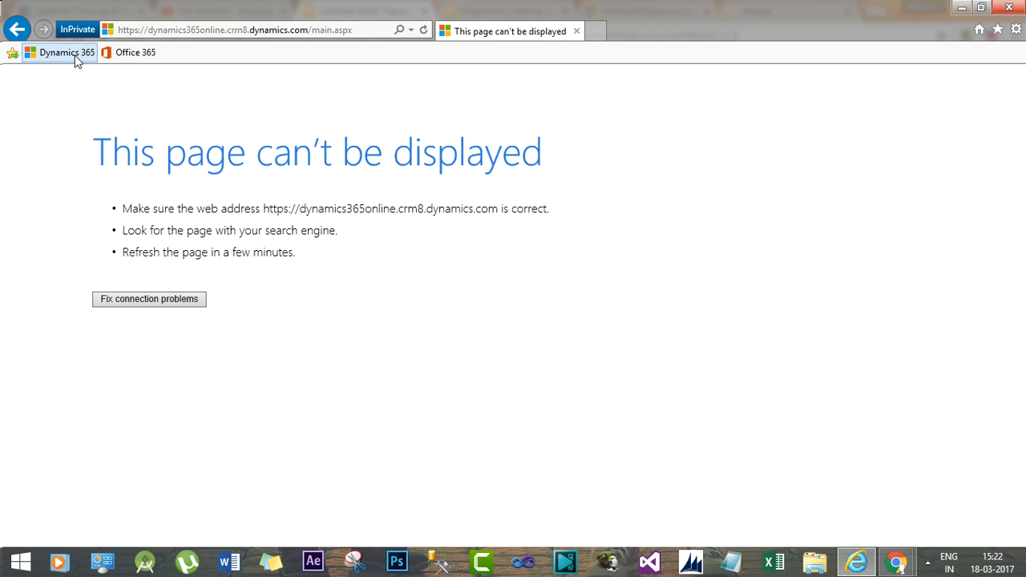
click(75, 55)
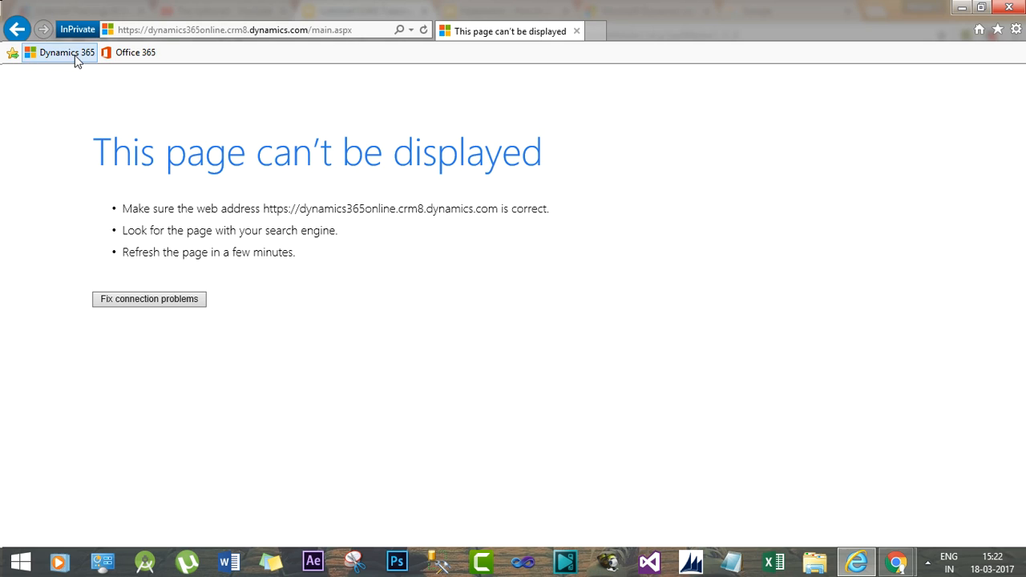
Restart the Wi-Fi connection in the Windows network settings, leaving Wi-Fi turned on, and return to the browser.
click(929, 565)
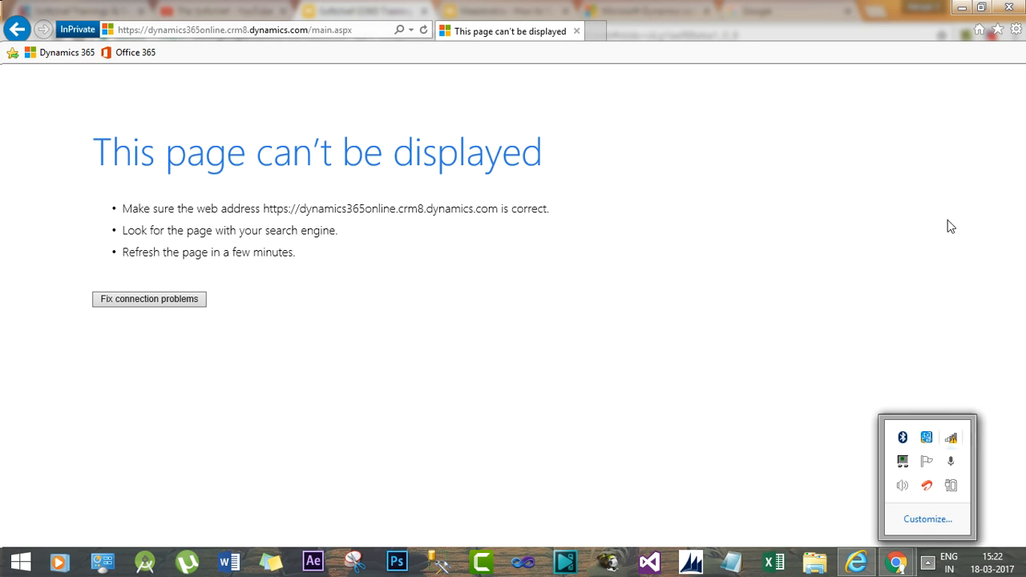
click(952, 438)
click(958, 420)
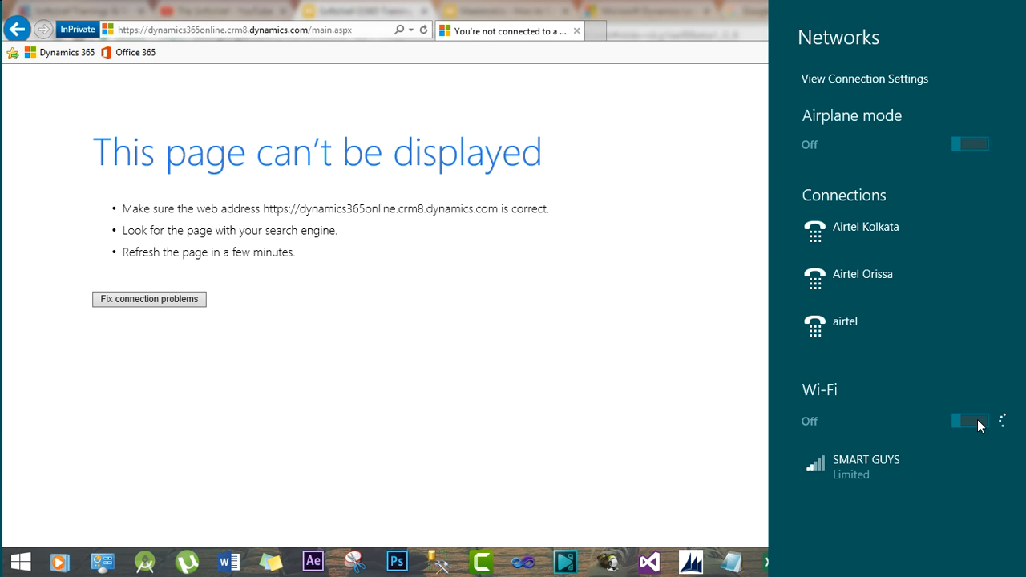
click(977, 419)
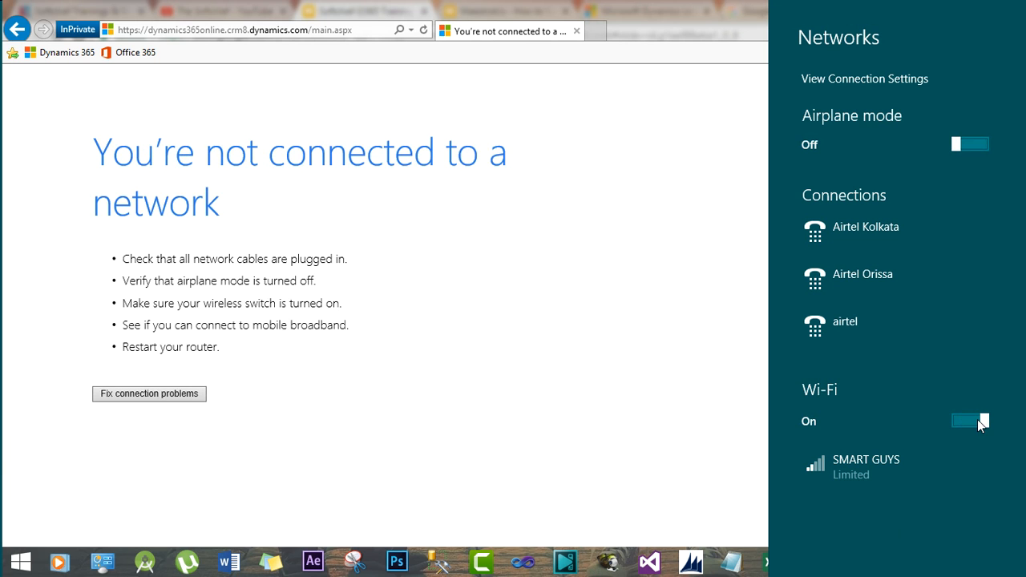
click(974, 421)
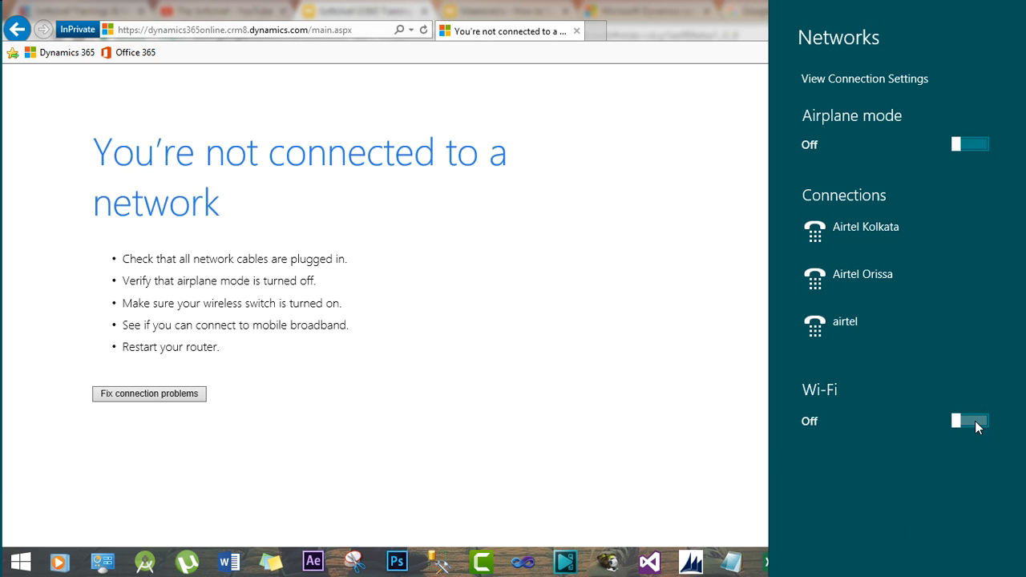
click(975, 420)
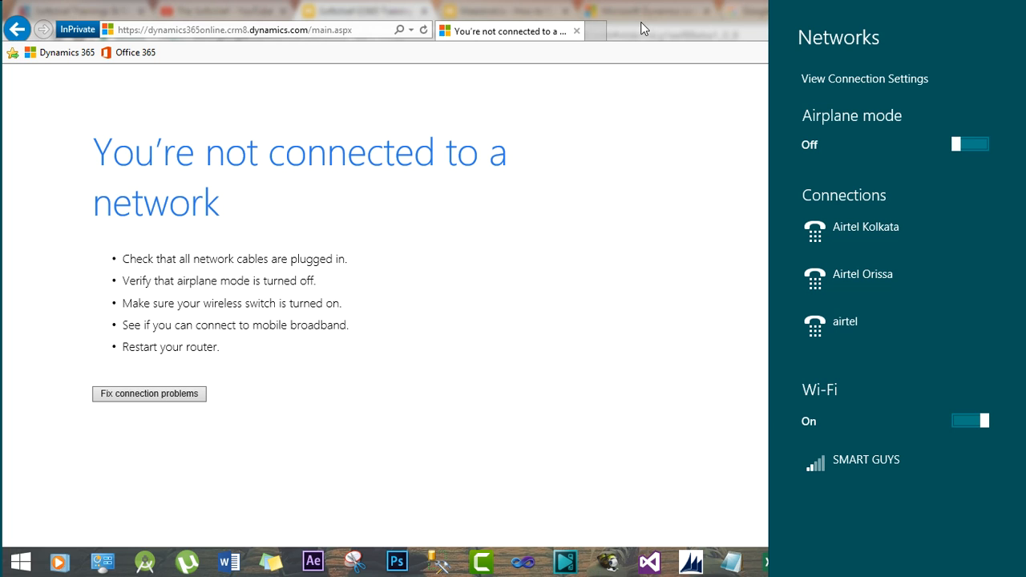
click(86, 85)
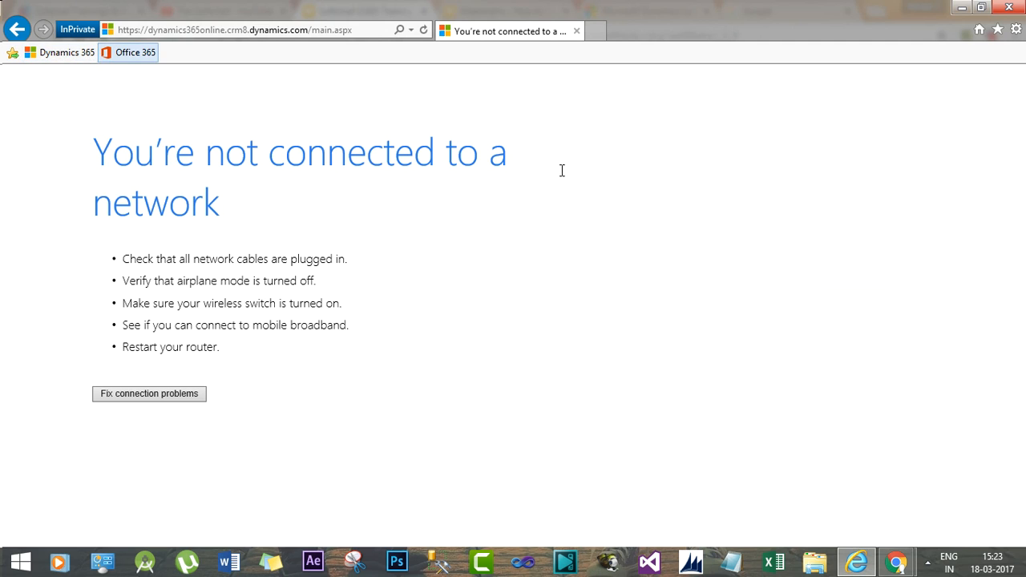
Connect the computer to the SMART GUYS Wi-Fi network and return to the browser.
click(927, 561)
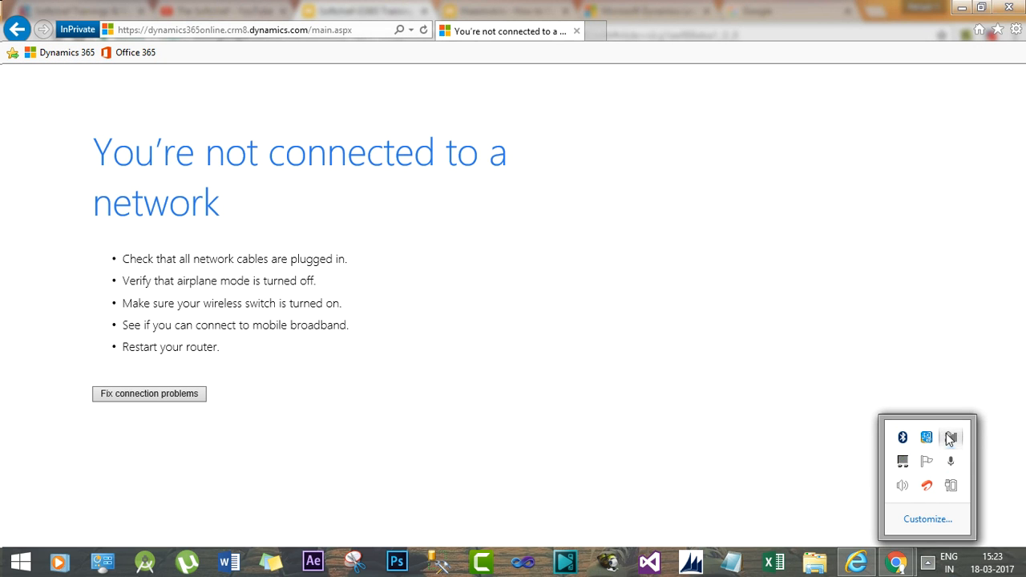
click(949, 439)
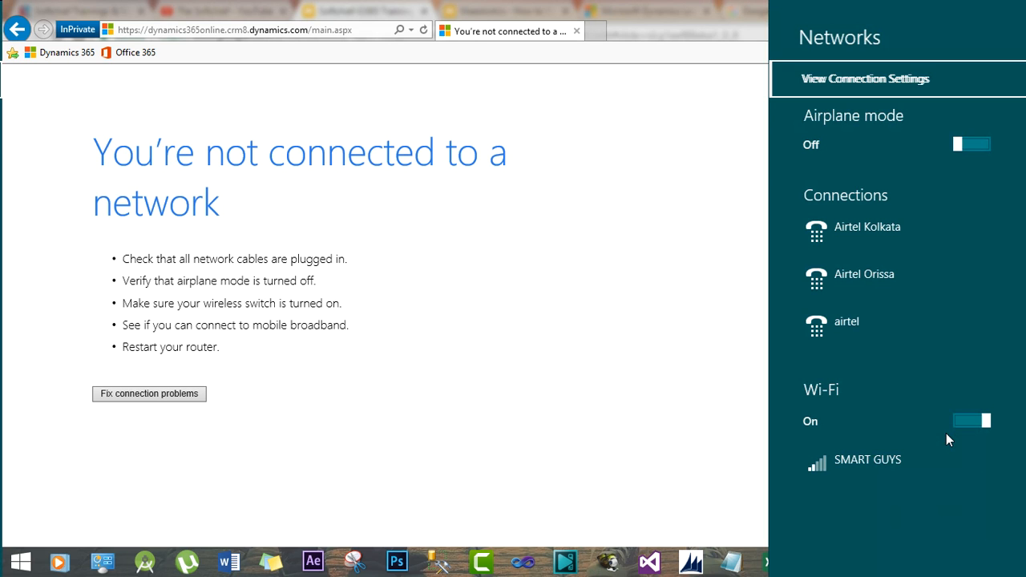
click(976, 421)
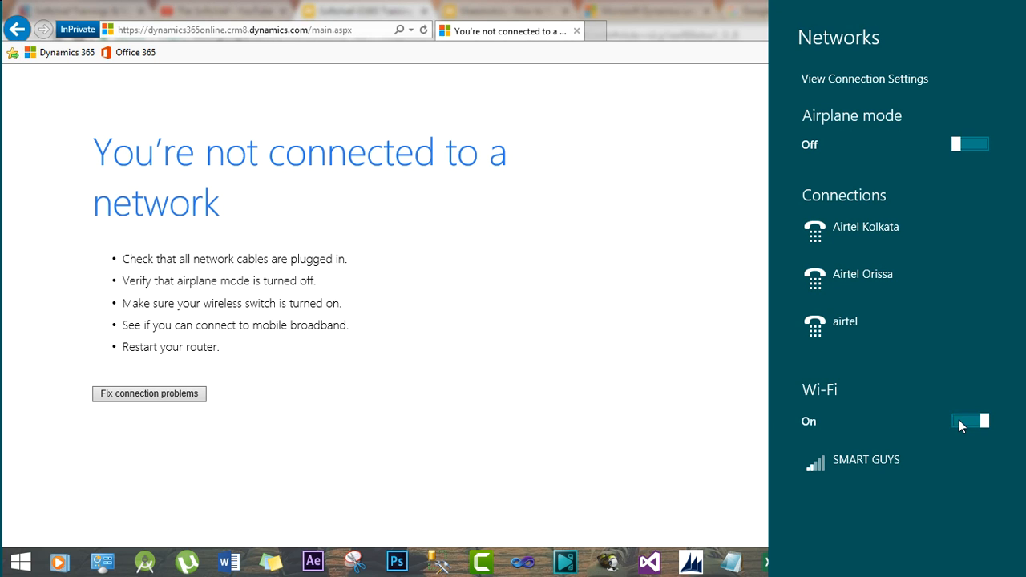
click(916, 457)
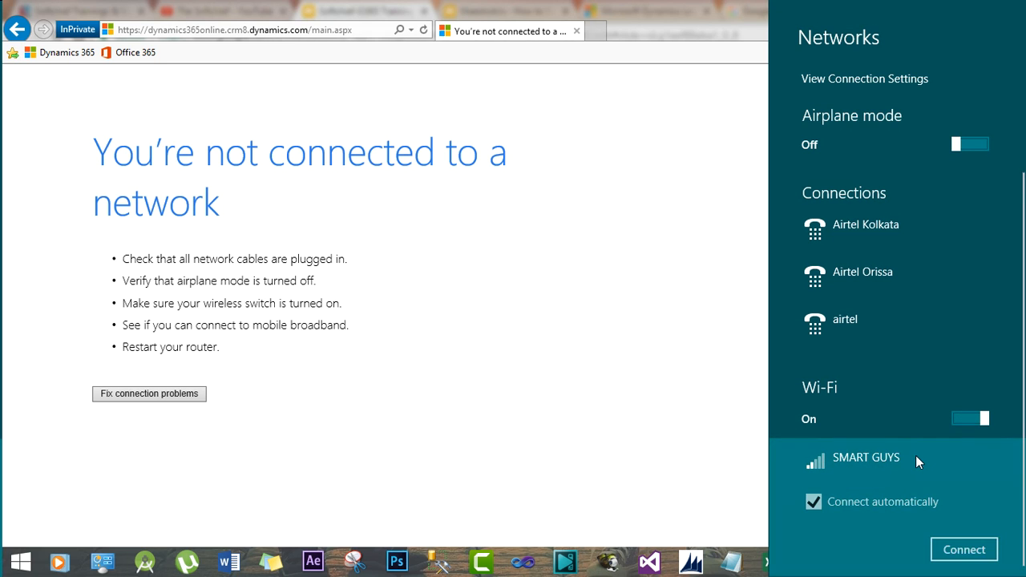
click(958, 550)
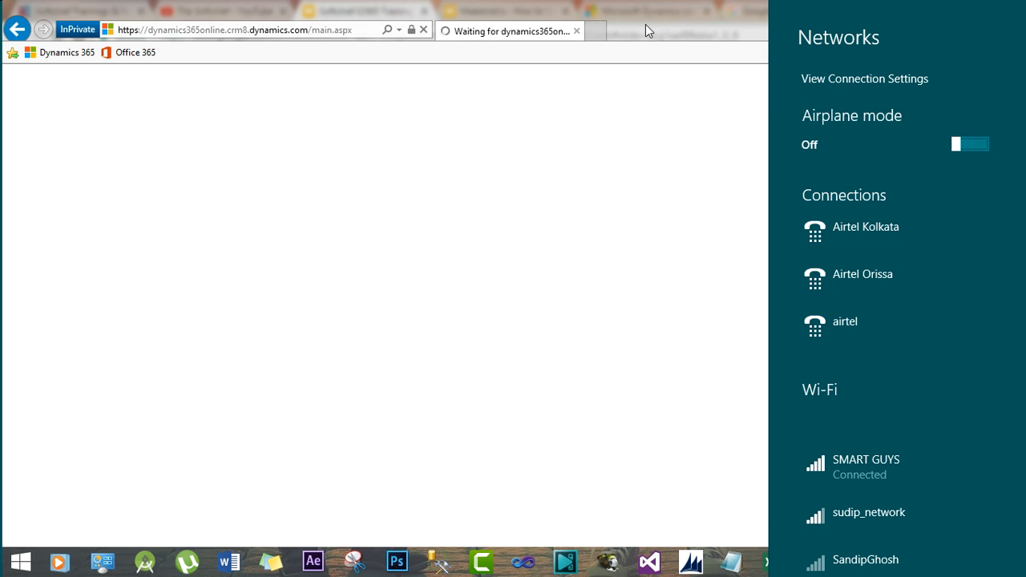
click(707, 18)
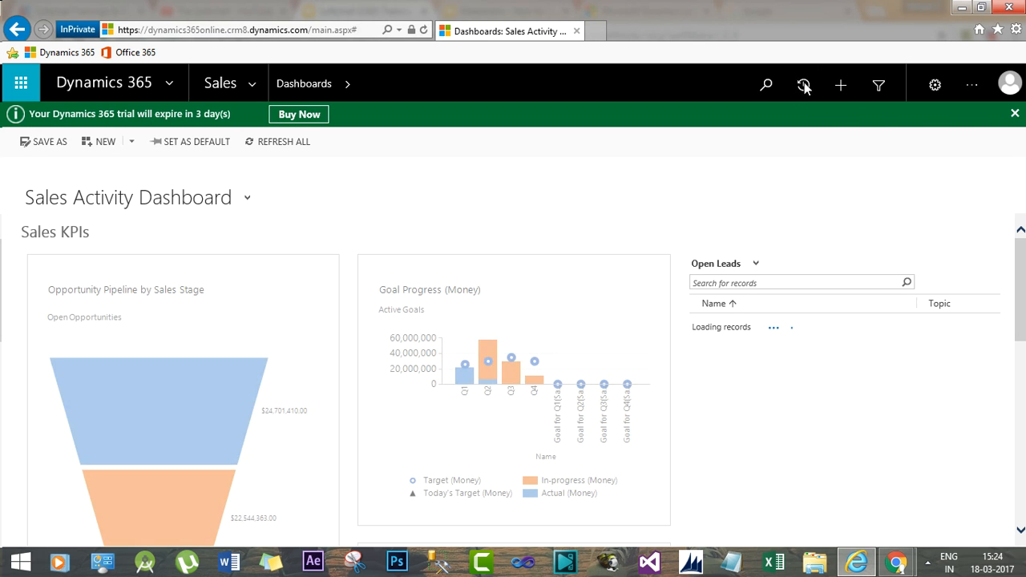
Dismiss the Dynamics 365 notification banners and open Order for 1000 Tablet from the recent My Orders view.
click(1014, 114)
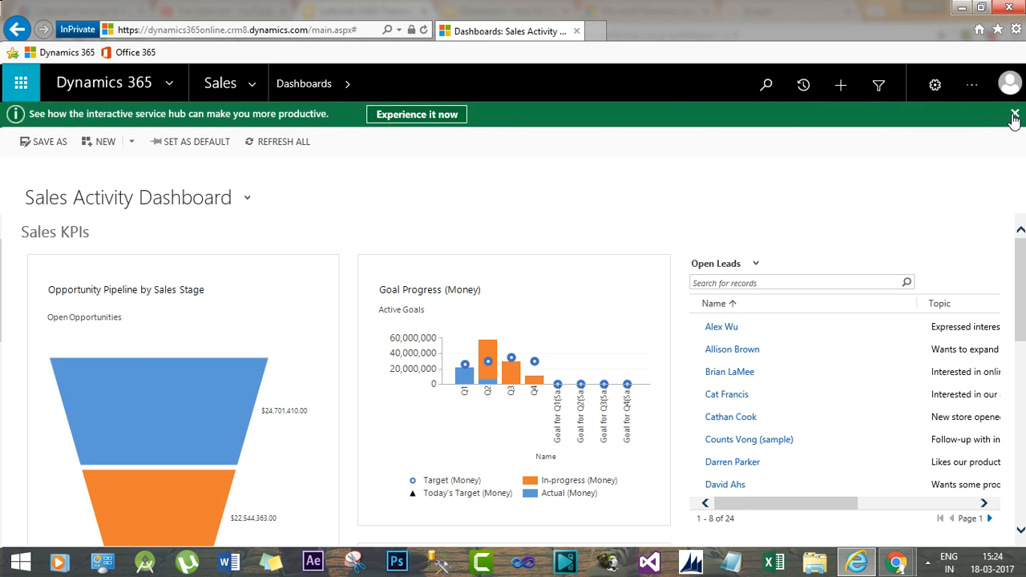
click(1013, 114)
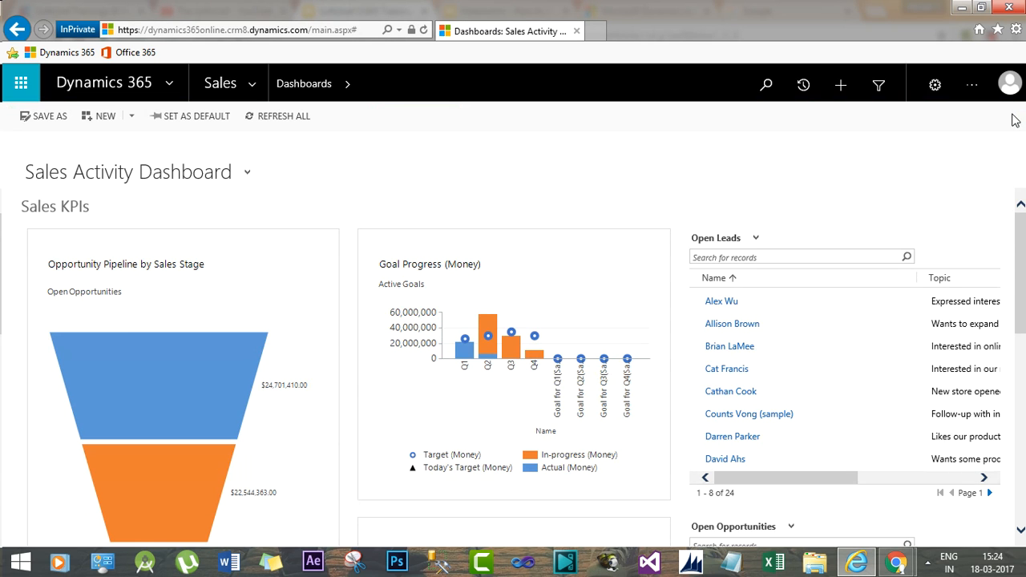
click(799, 88)
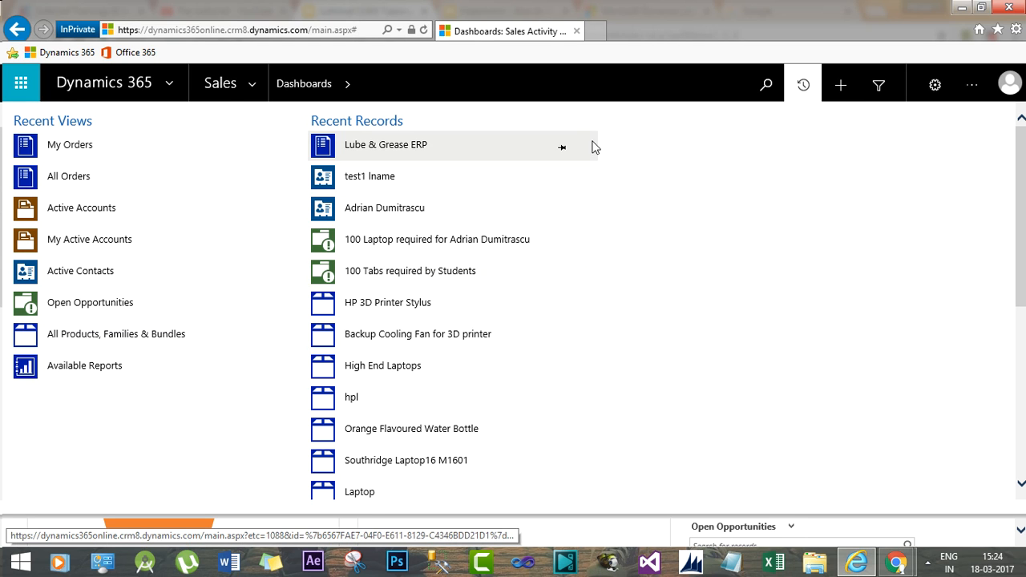
click(67, 149)
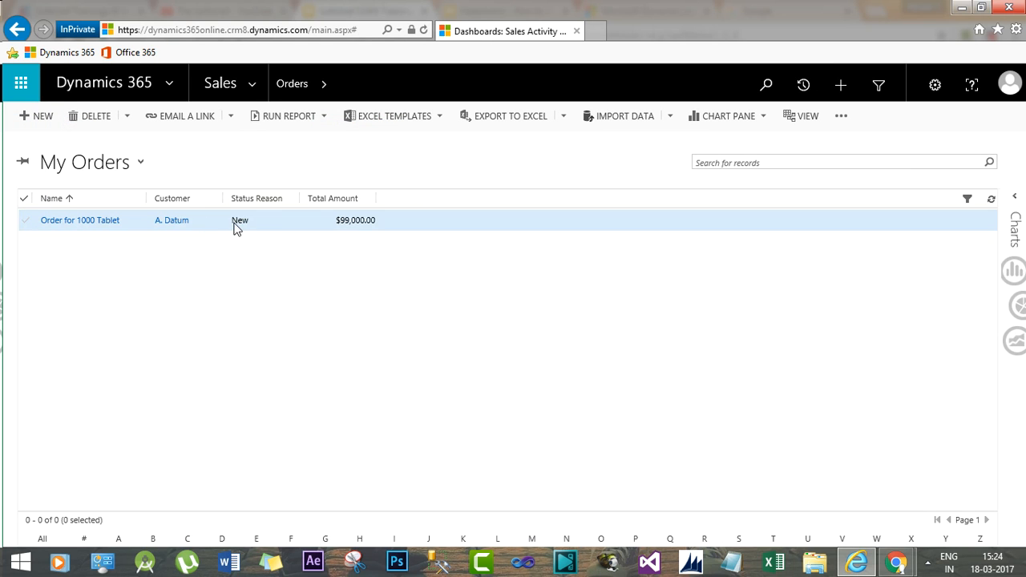
click(271, 228)
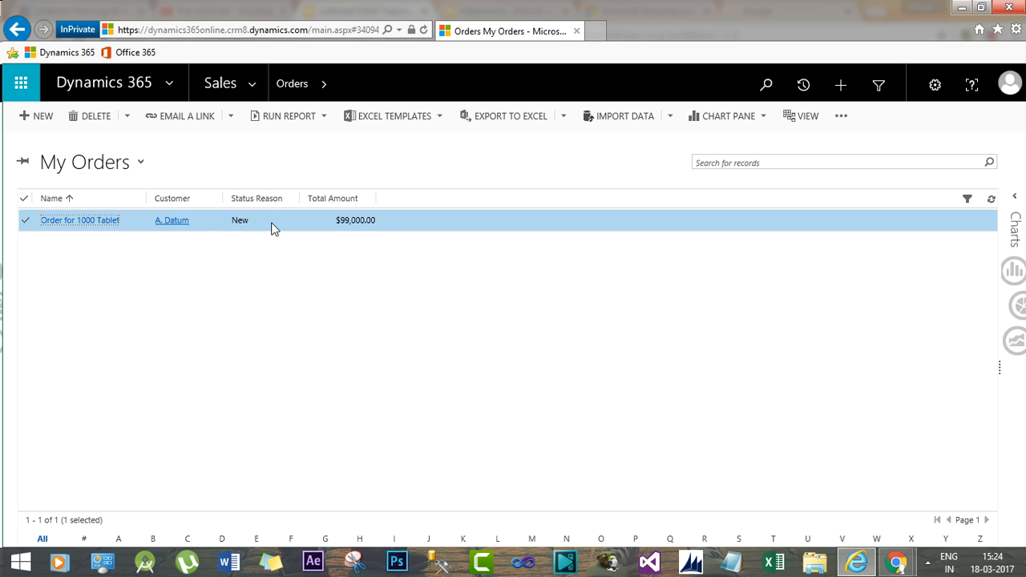
double_click(270, 229)
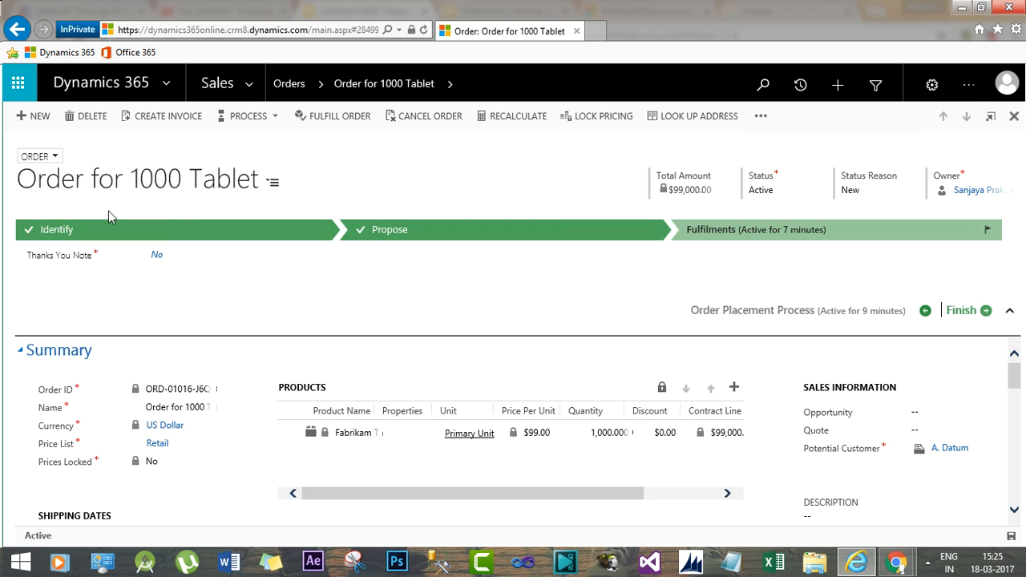
Set Thanks You Note to Yes in the Fulfilments stage and finish the Order Placement Process.
click(159, 254)
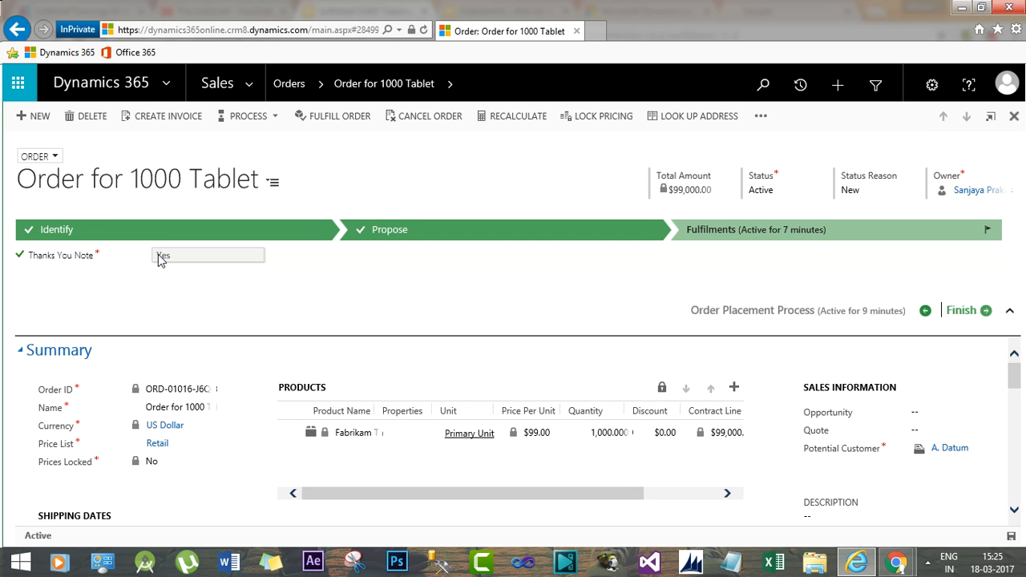
click(967, 316)
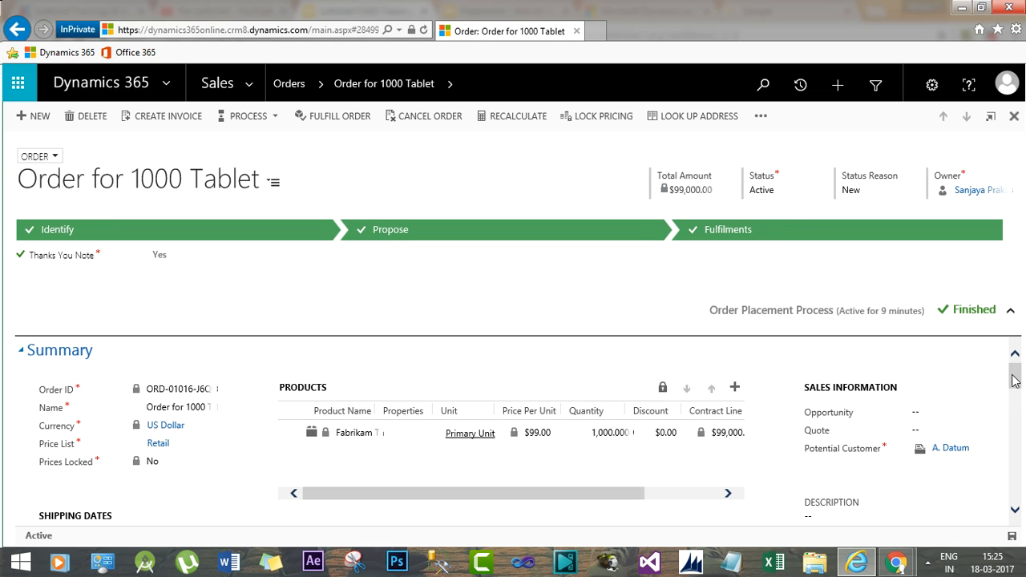
Fulfill the order with status reason Complete and date fulfilled 3/18/2017, and check its status in the record footer.
drag(1012, 381, 1024, 357)
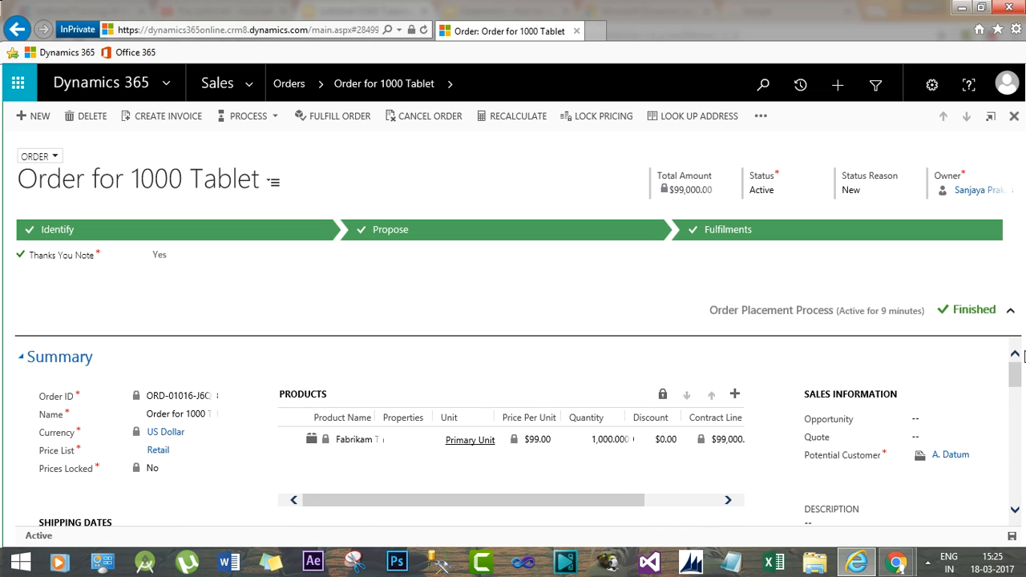
click(336, 117)
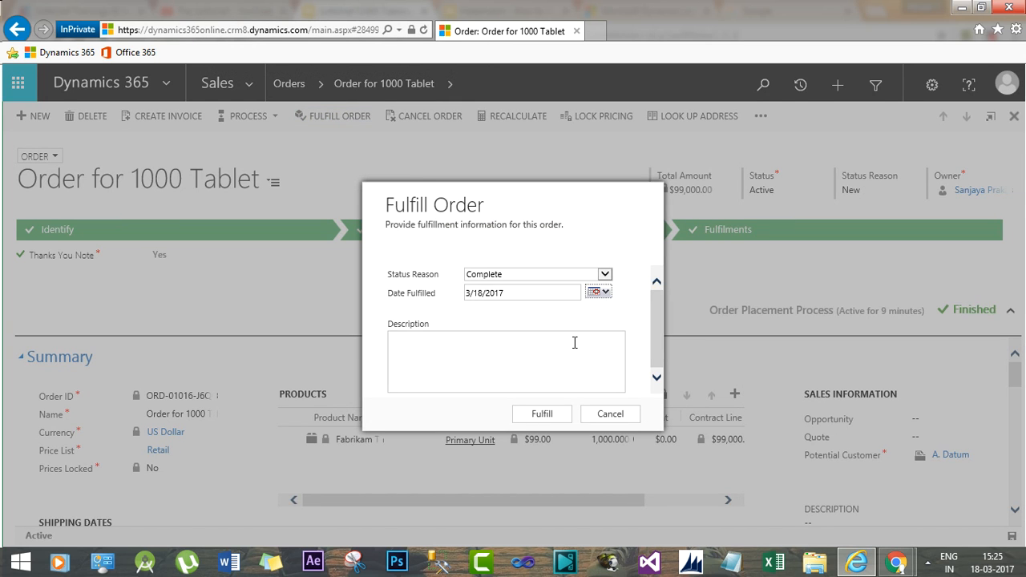
click(548, 417)
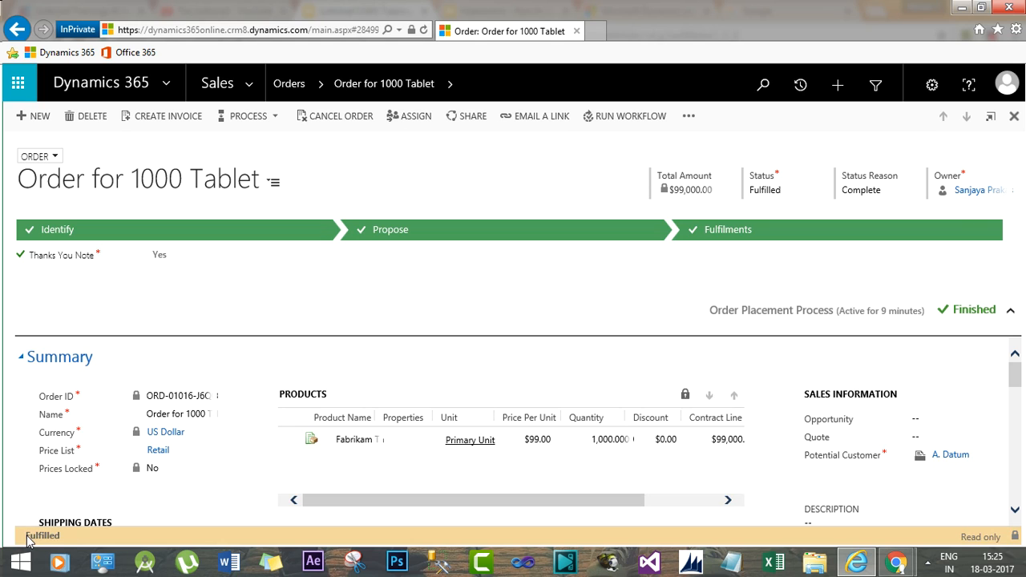
drag(28, 535, 66, 537)
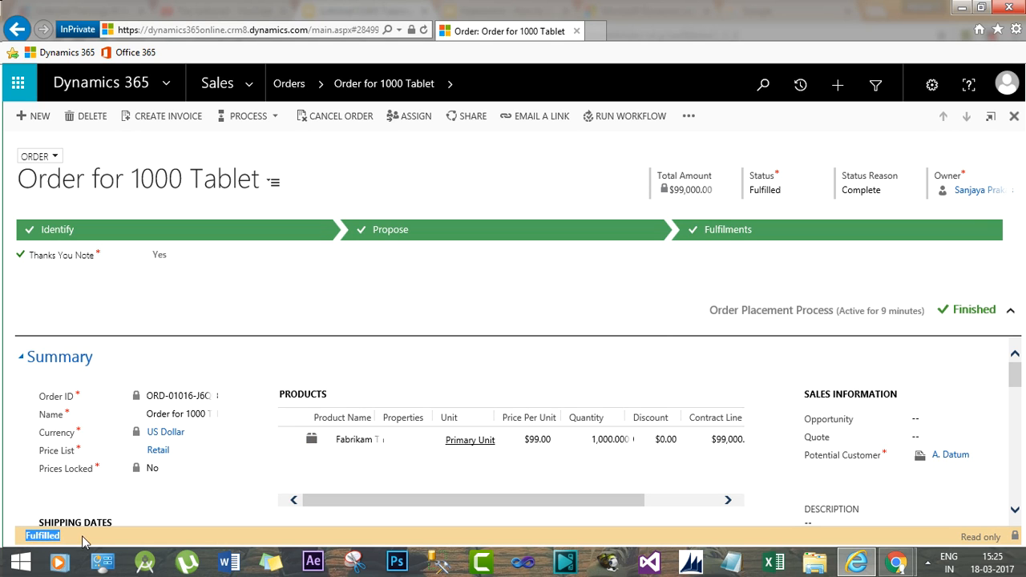
click(82, 543)
Review the completed fields in the Identify, Propose and Fulfilments stages of the order's process flow.
click(164, 230)
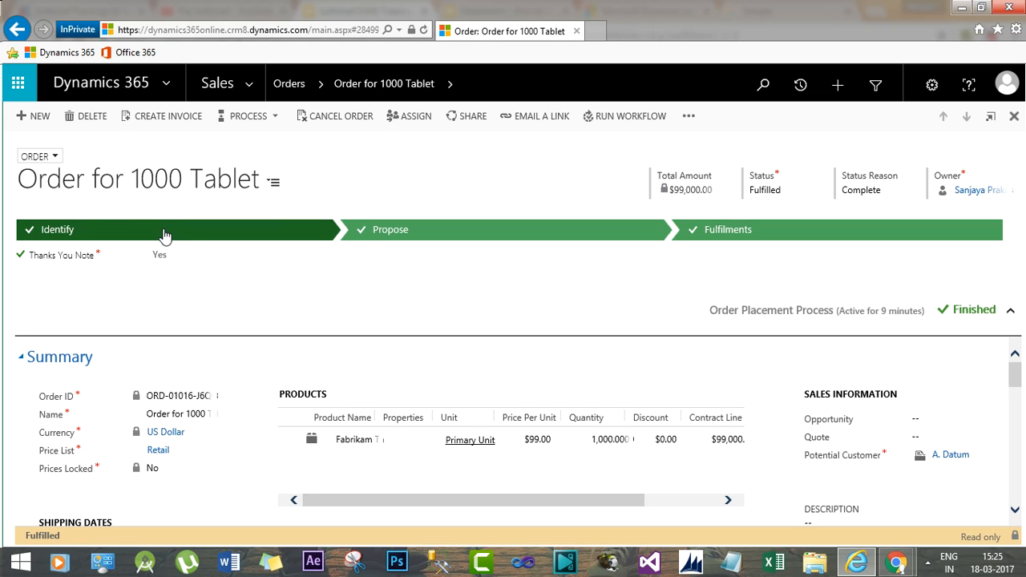
click(425, 237)
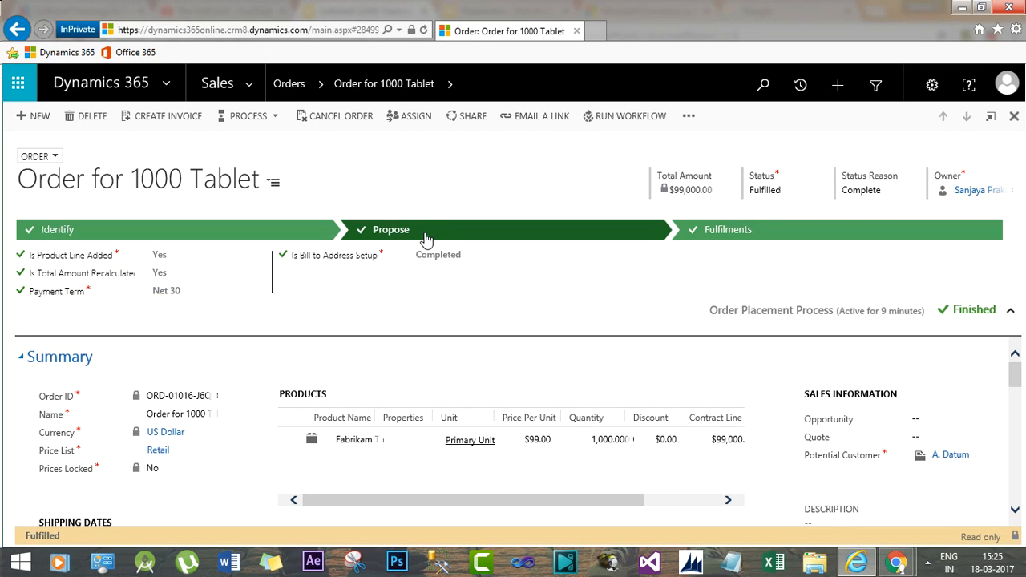
click(278, 234)
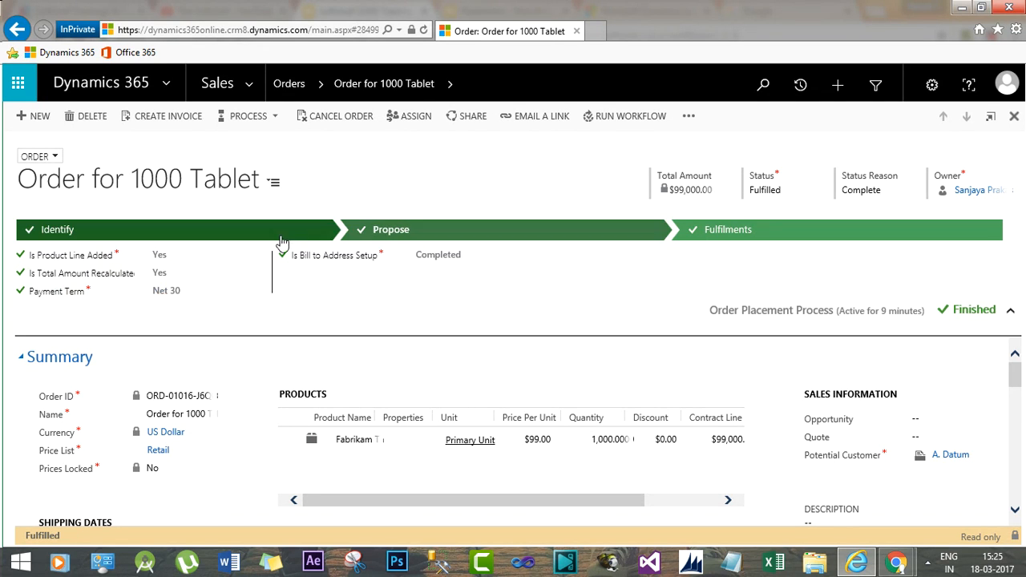
click(467, 234)
click(718, 230)
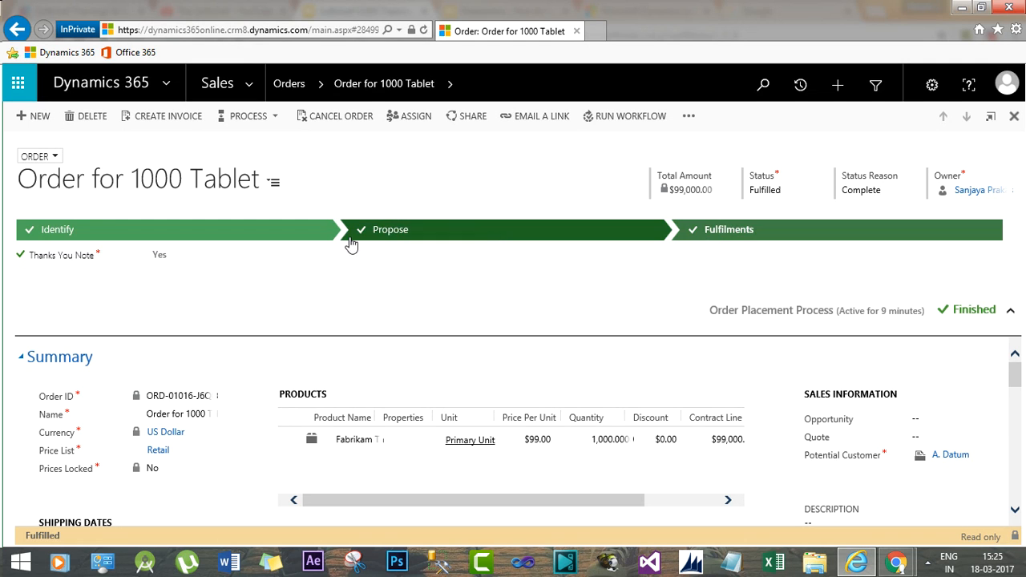
click(298, 239)
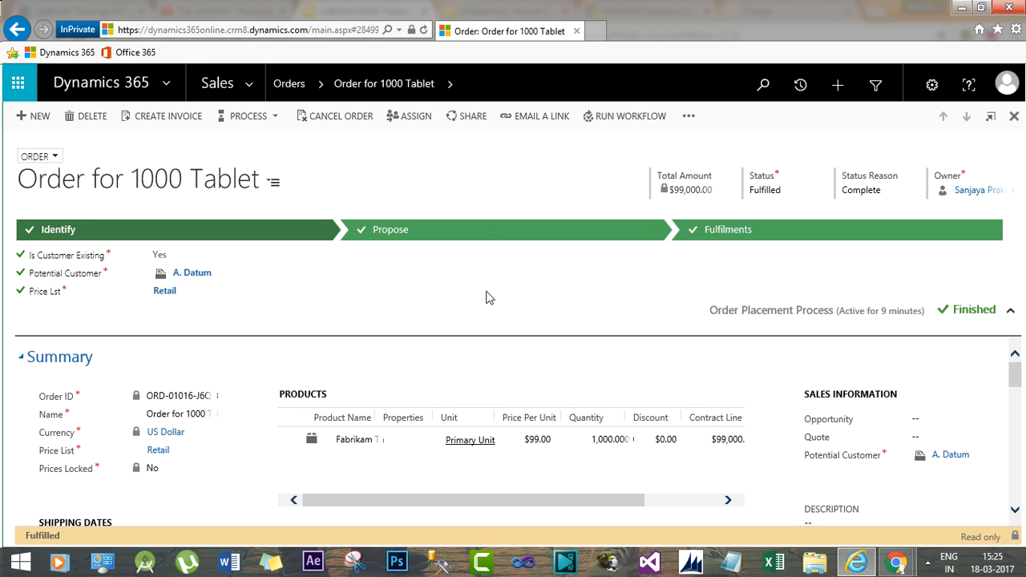
click(480, 235)
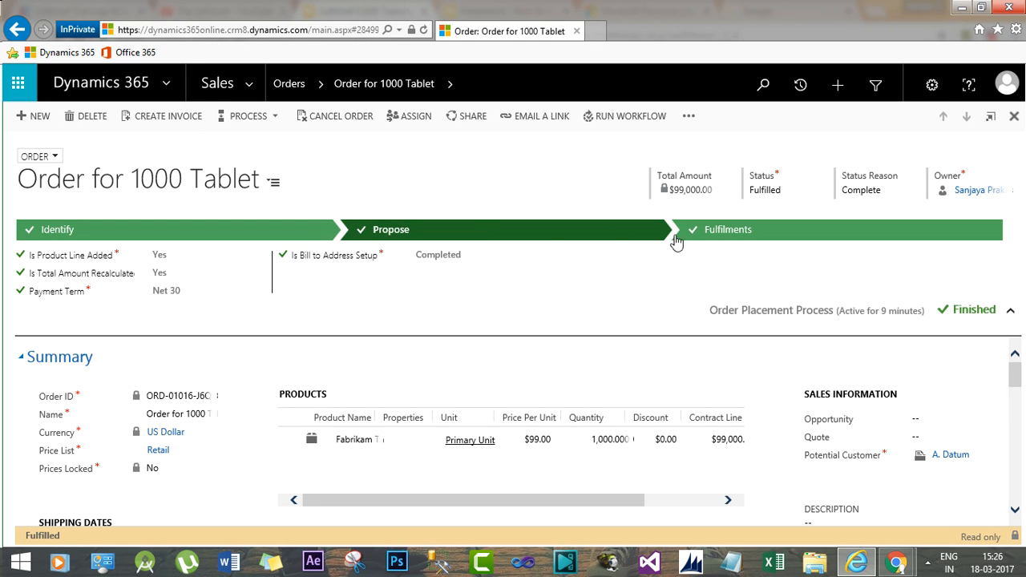
click(679, 234)
click(475, 238)
click(297, 241)
click(470, 240)
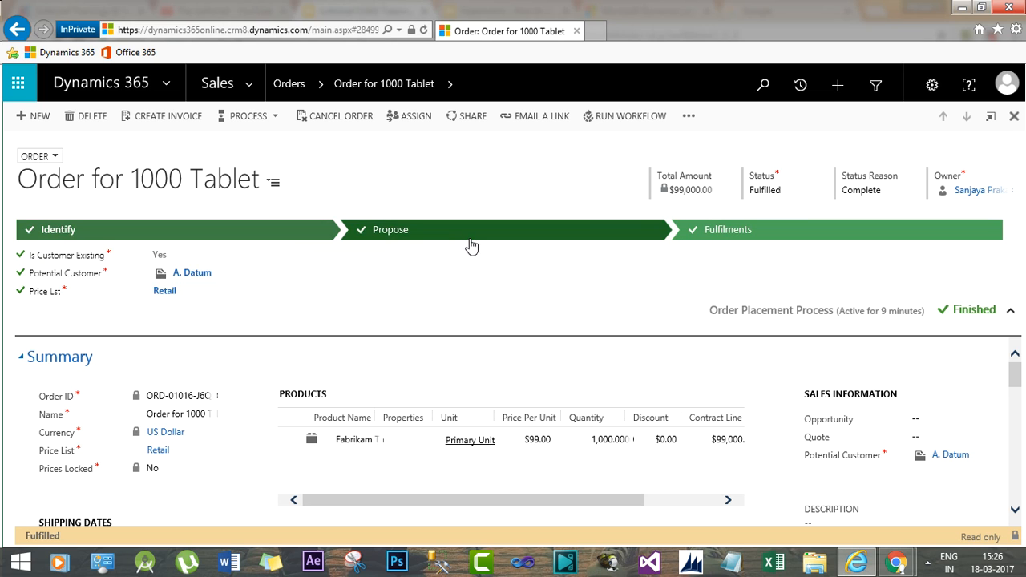
click(720, 235)
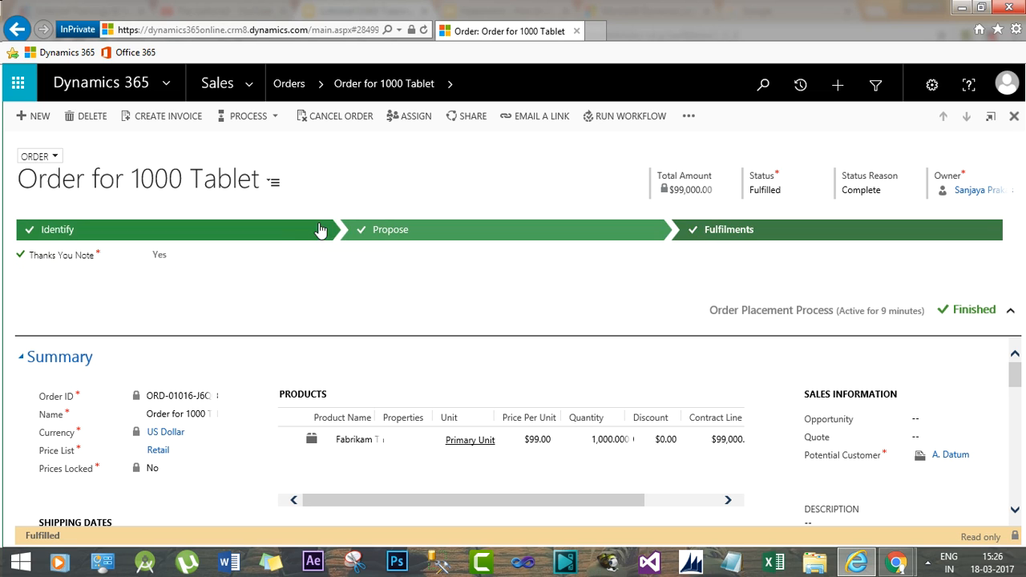
click(293, 233)
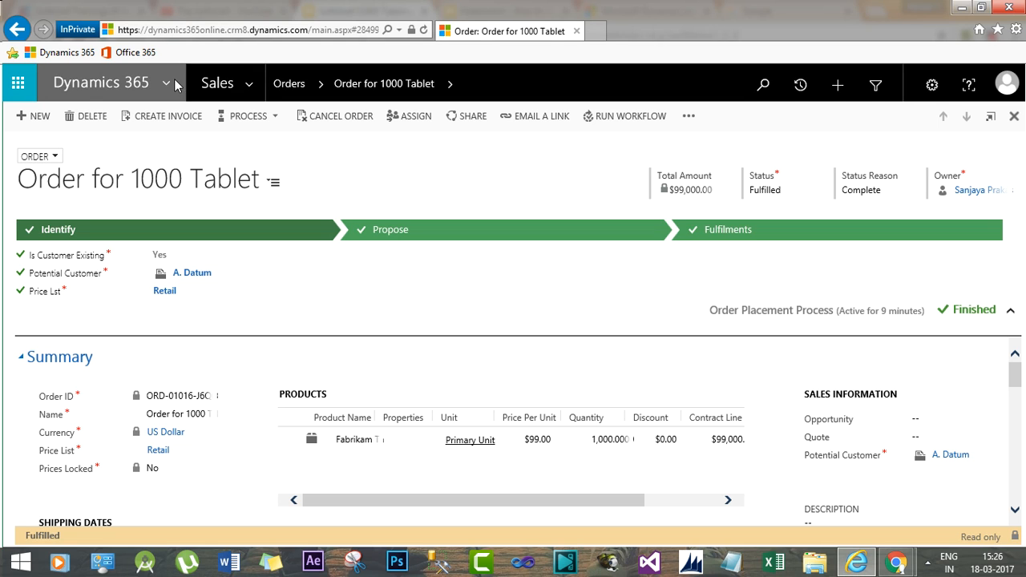
Open the Sales dashboards, and switch to the BPF Concept slide in Google Slides in Chrome.
click(248, 89)
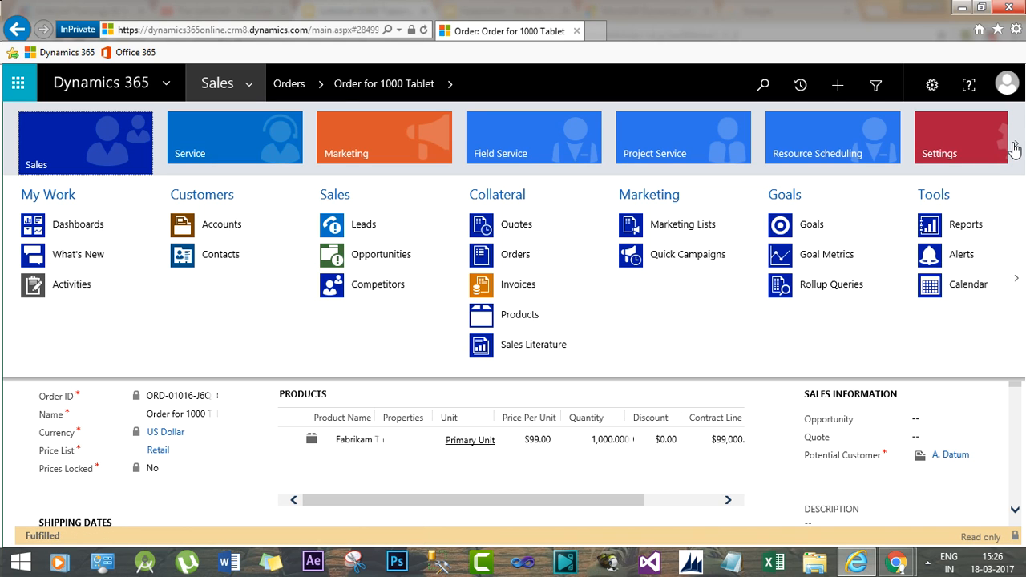
click(91, 228)
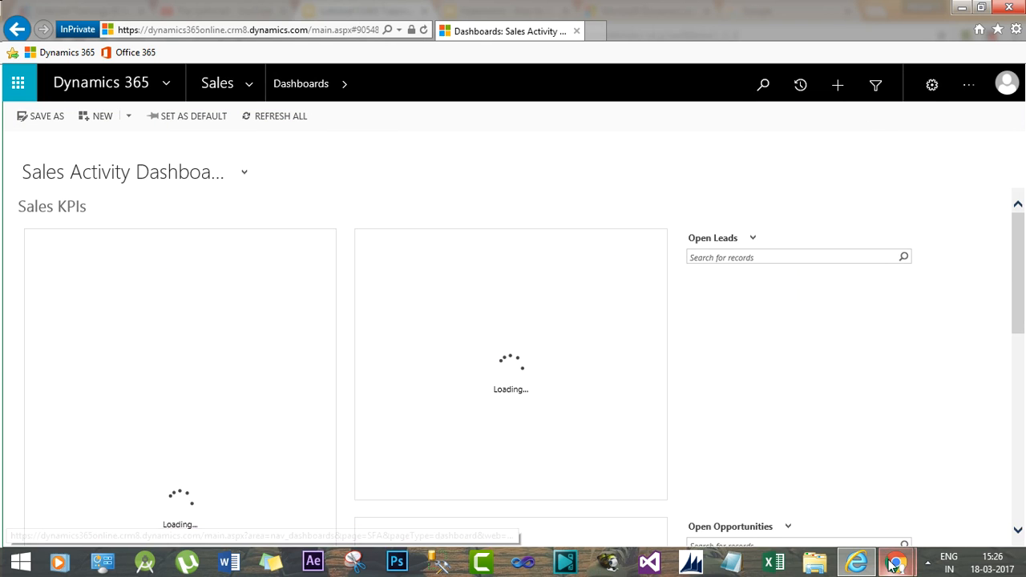
mouse_move(893, 565)
click(770, 485)
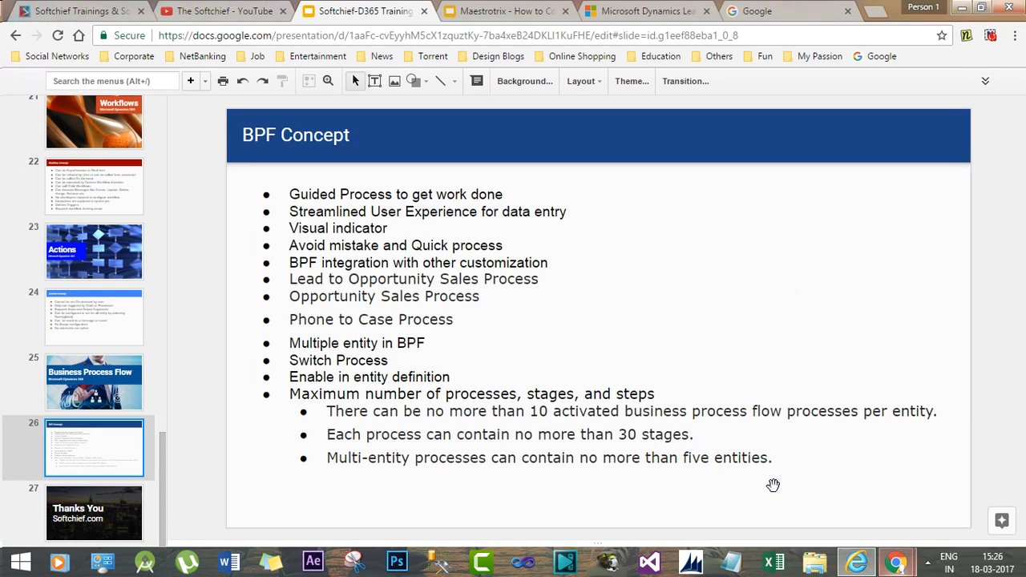
click(991, 36)
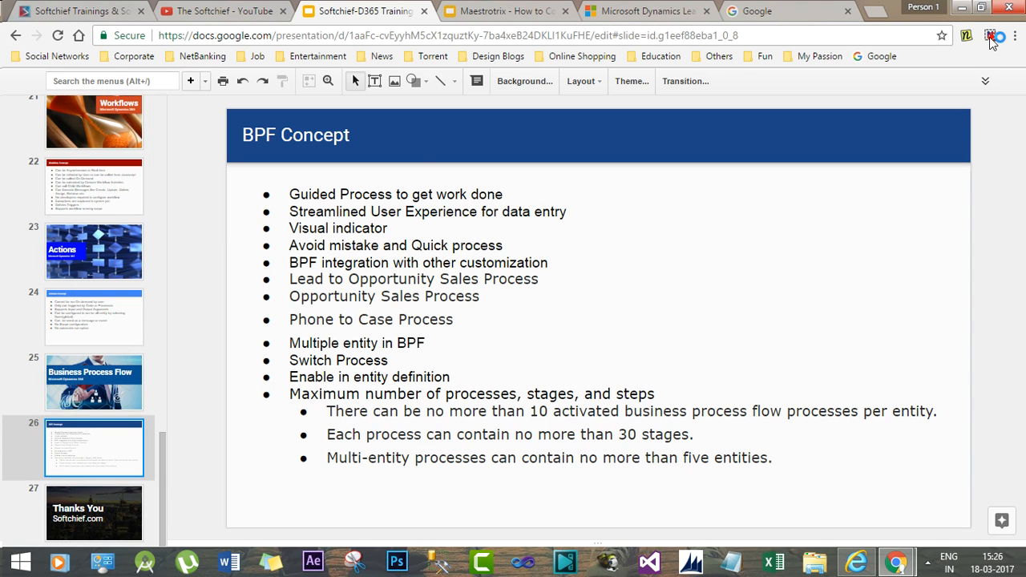